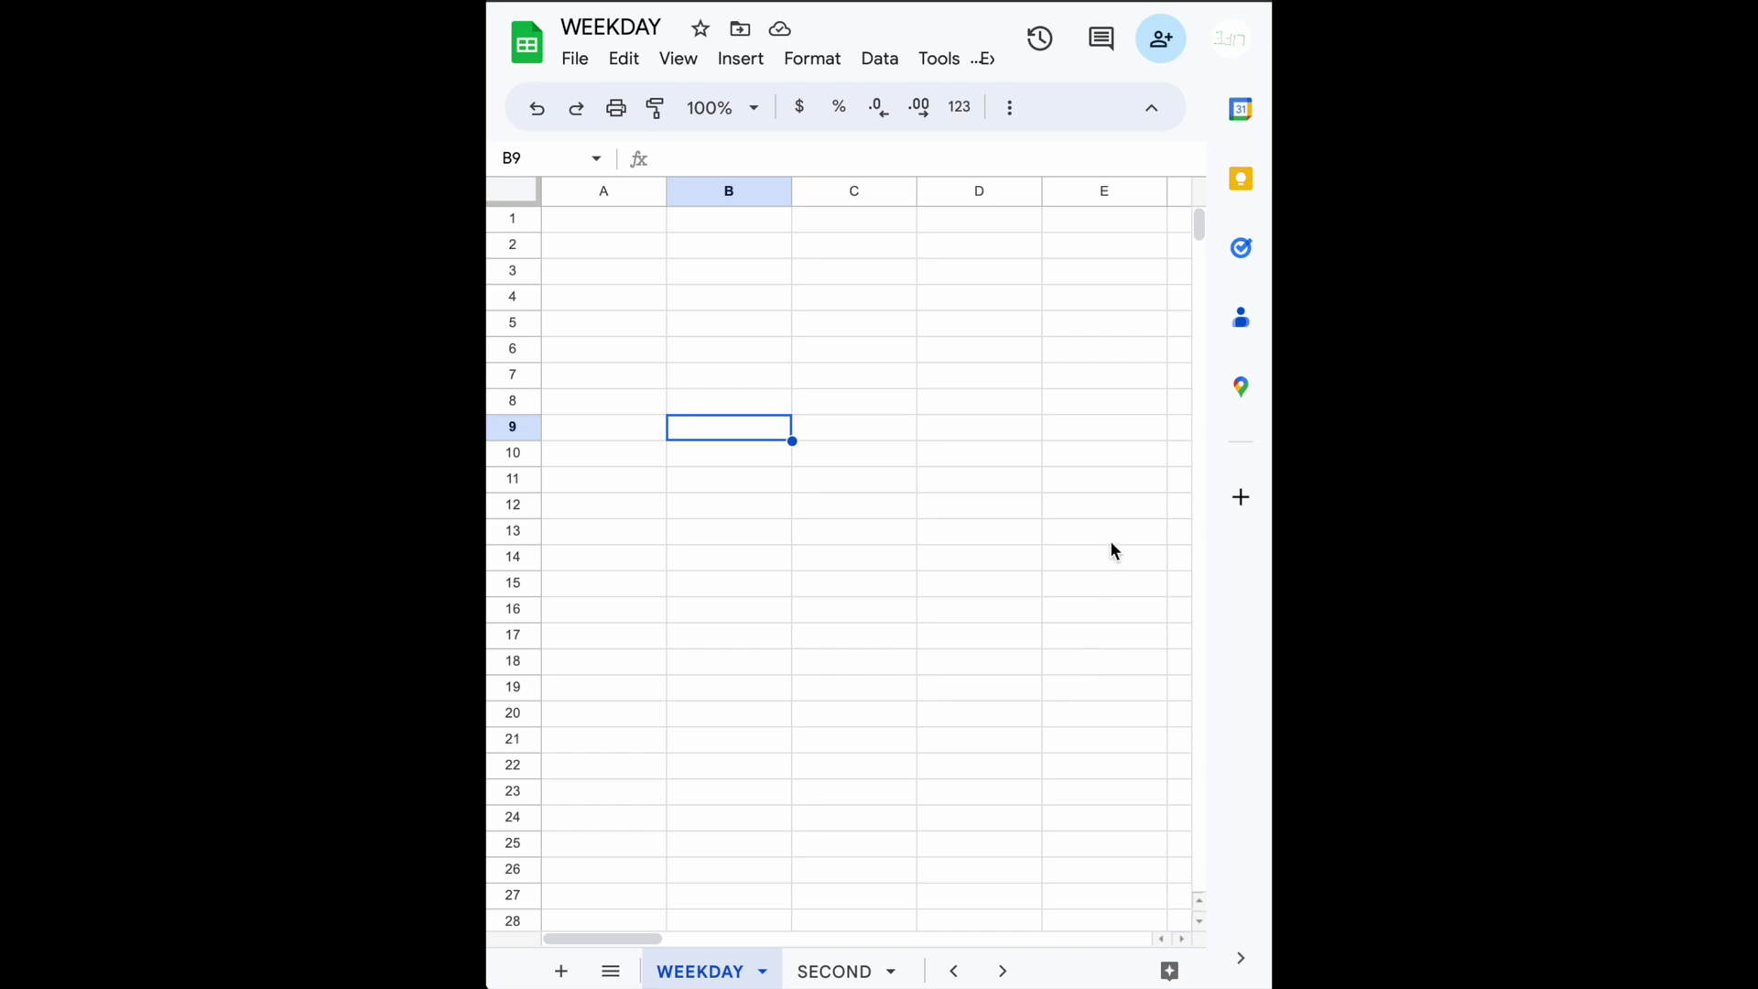
Enter the column headers Date in A1 and Result in B1.
click(621, 230)
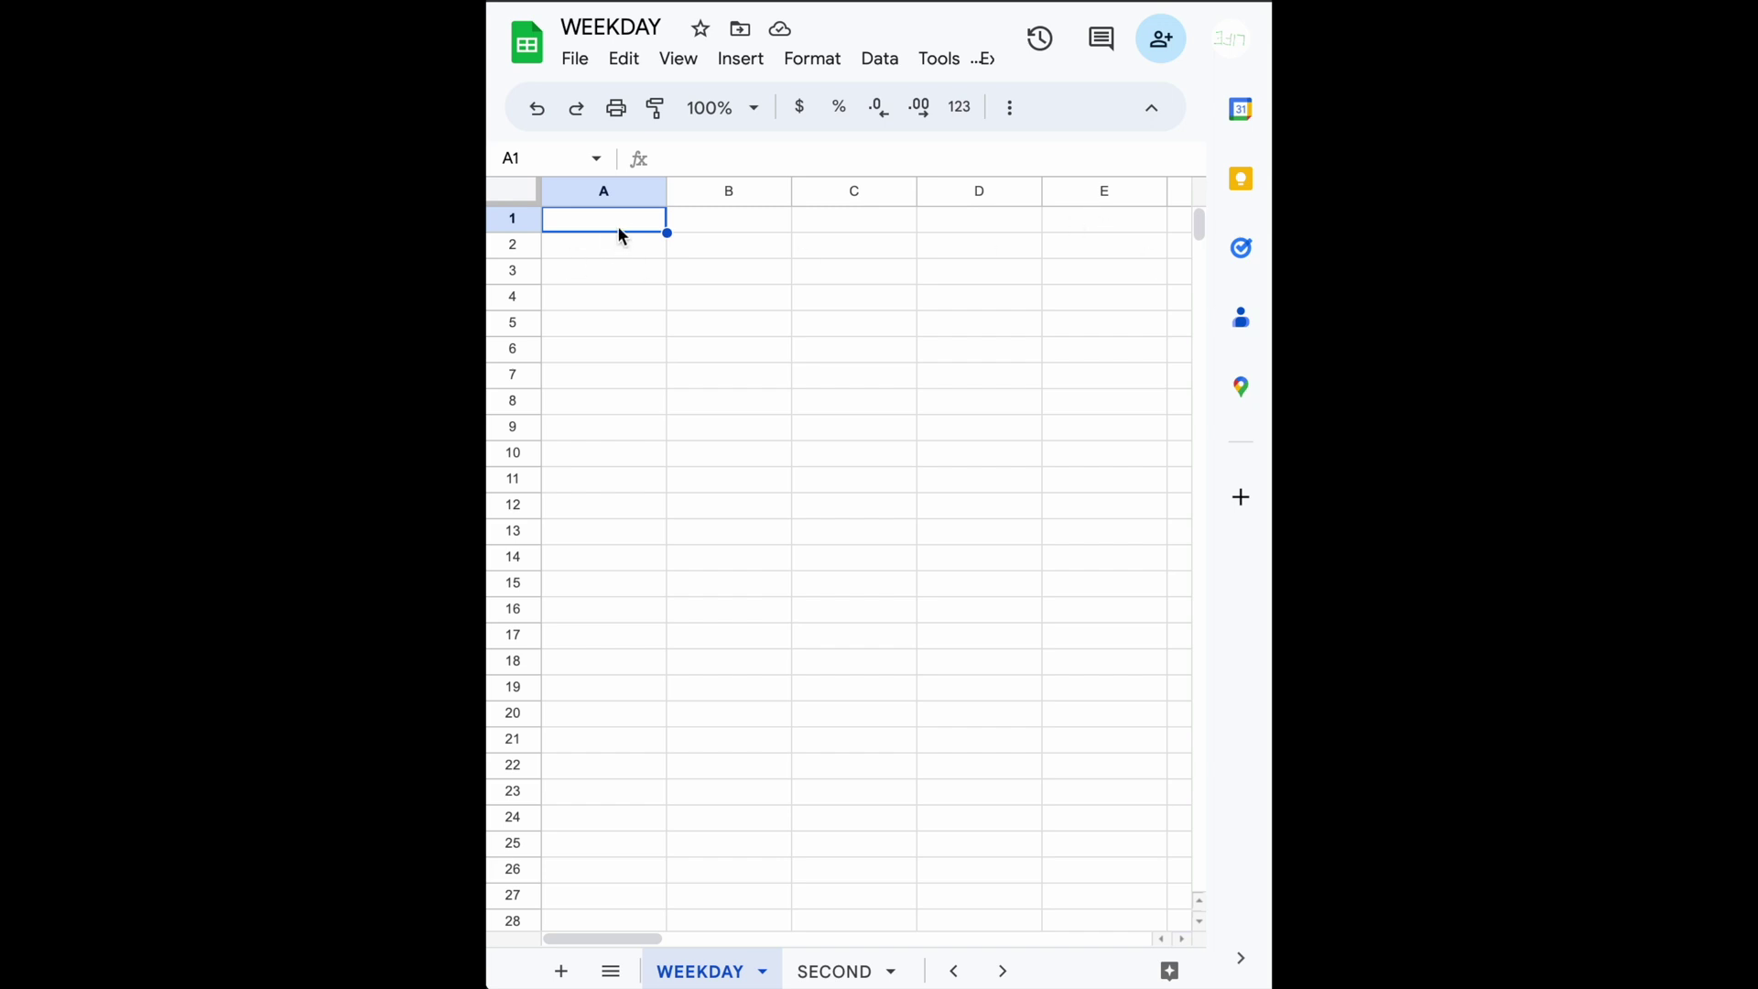
click(608, 256)
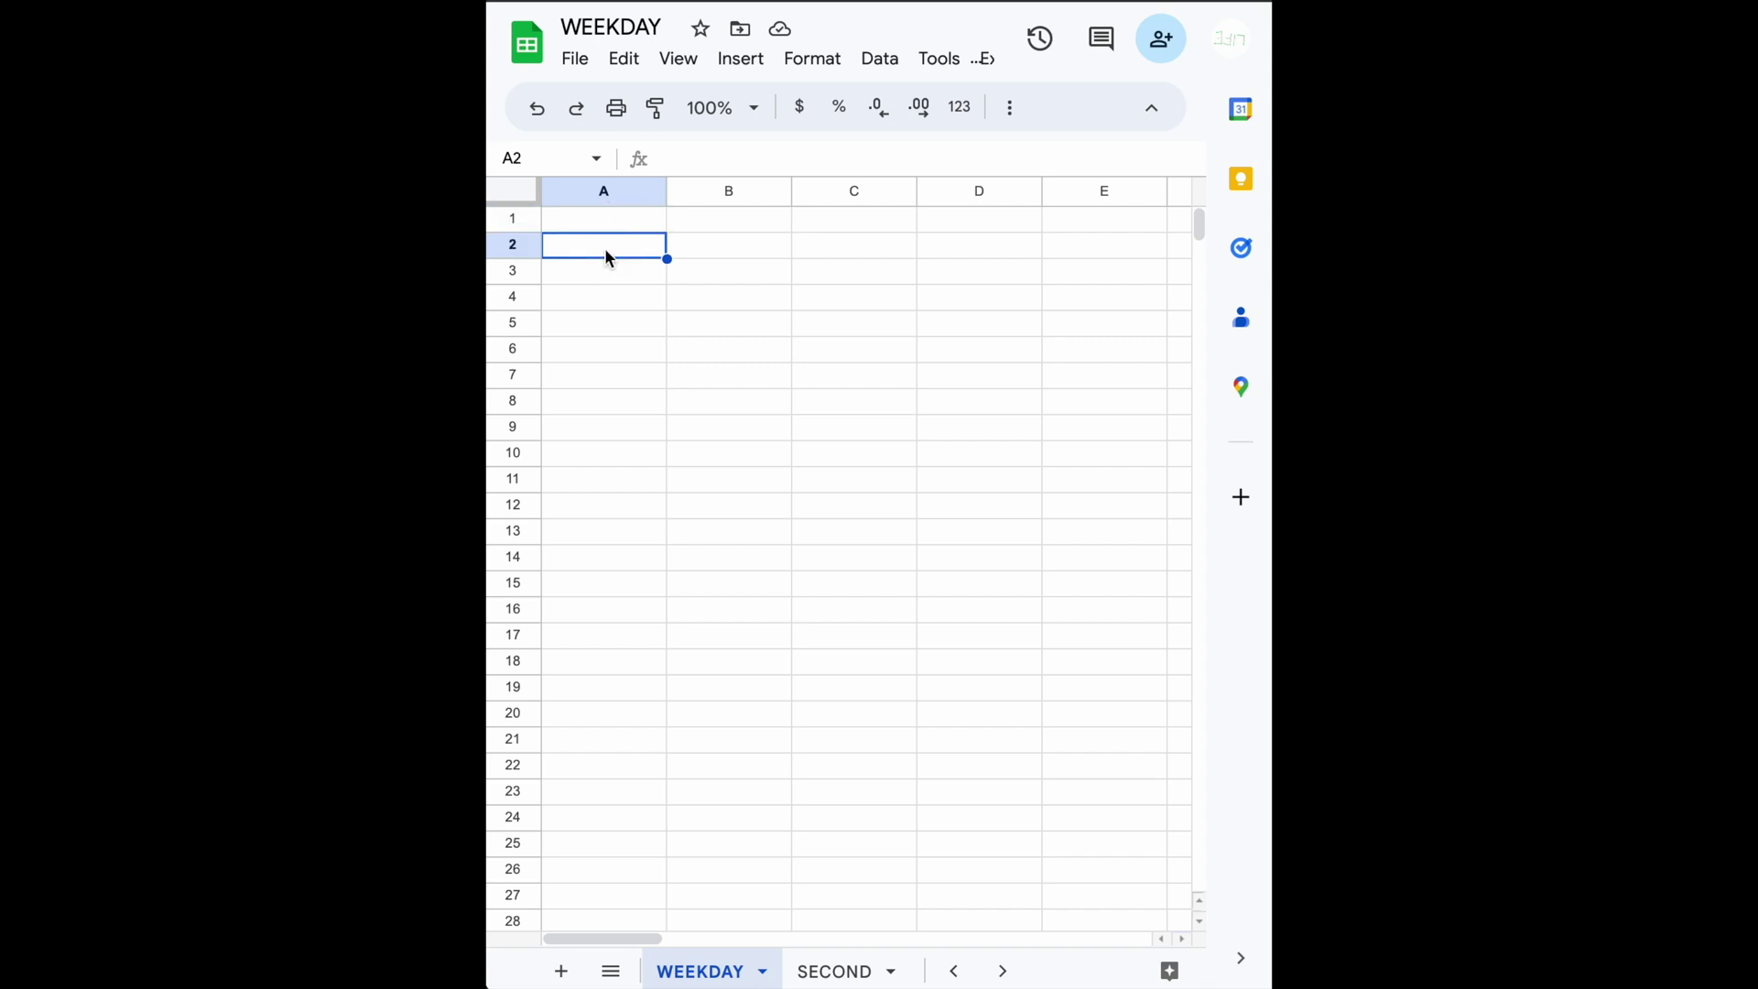
click(618, 224)
text(Date)
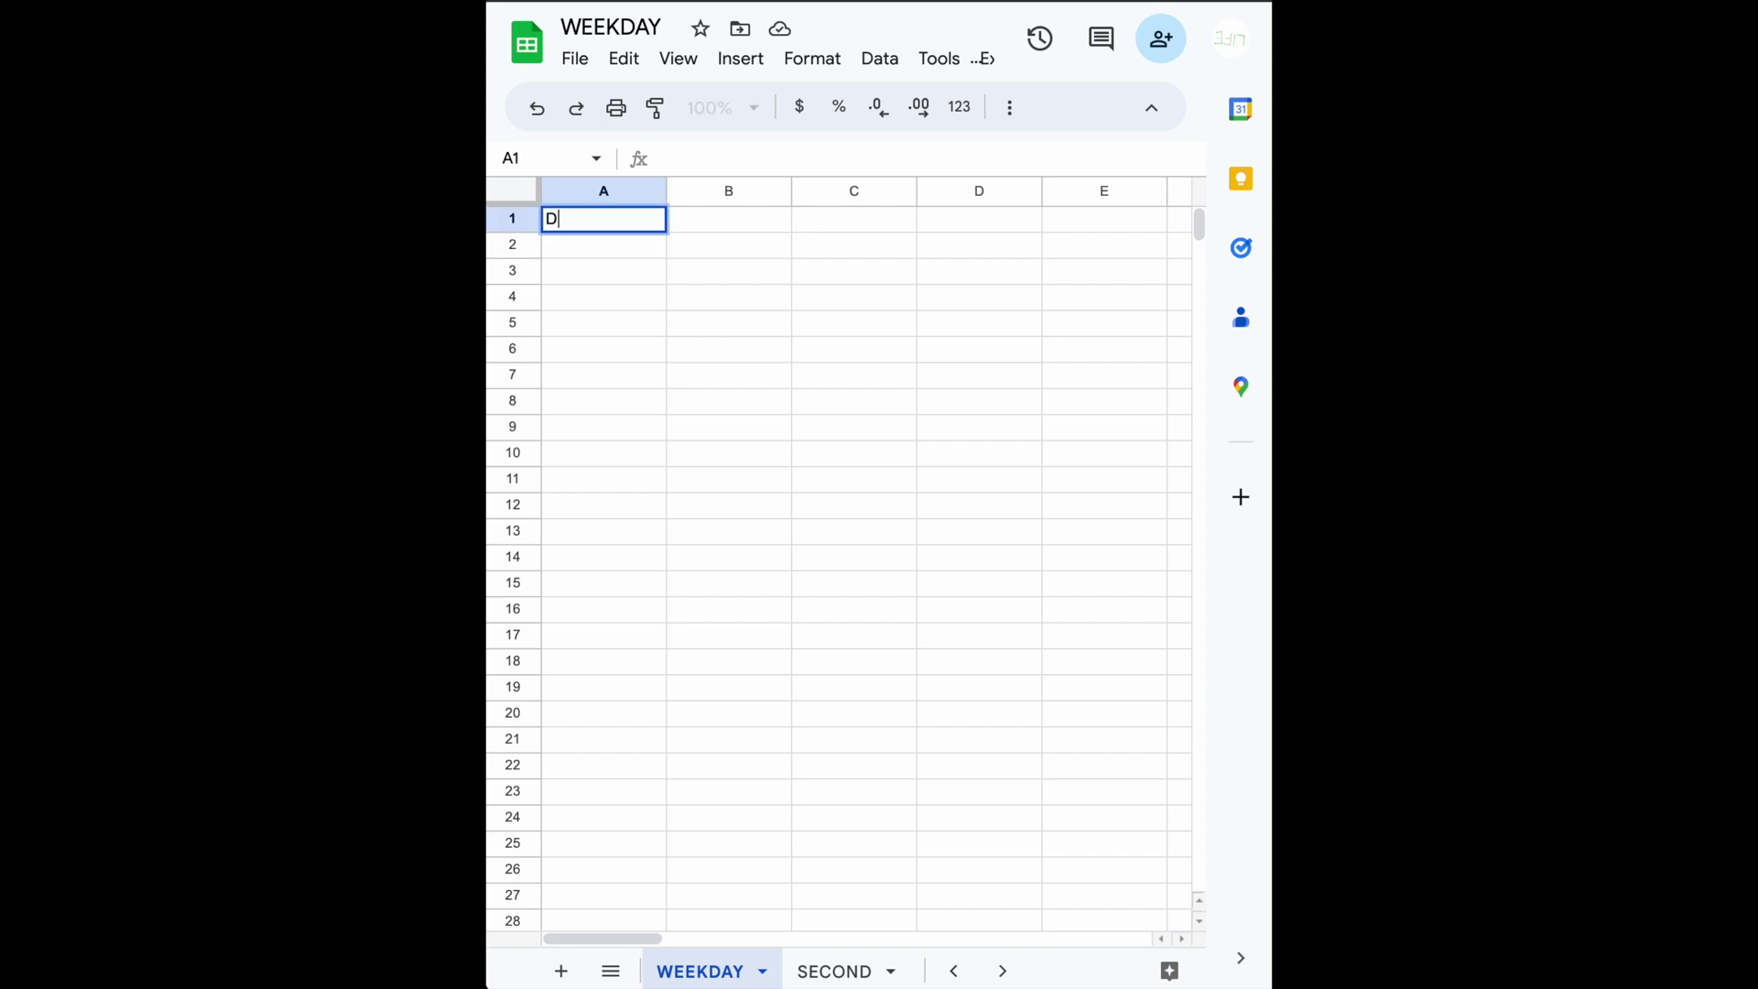
key(Tab)
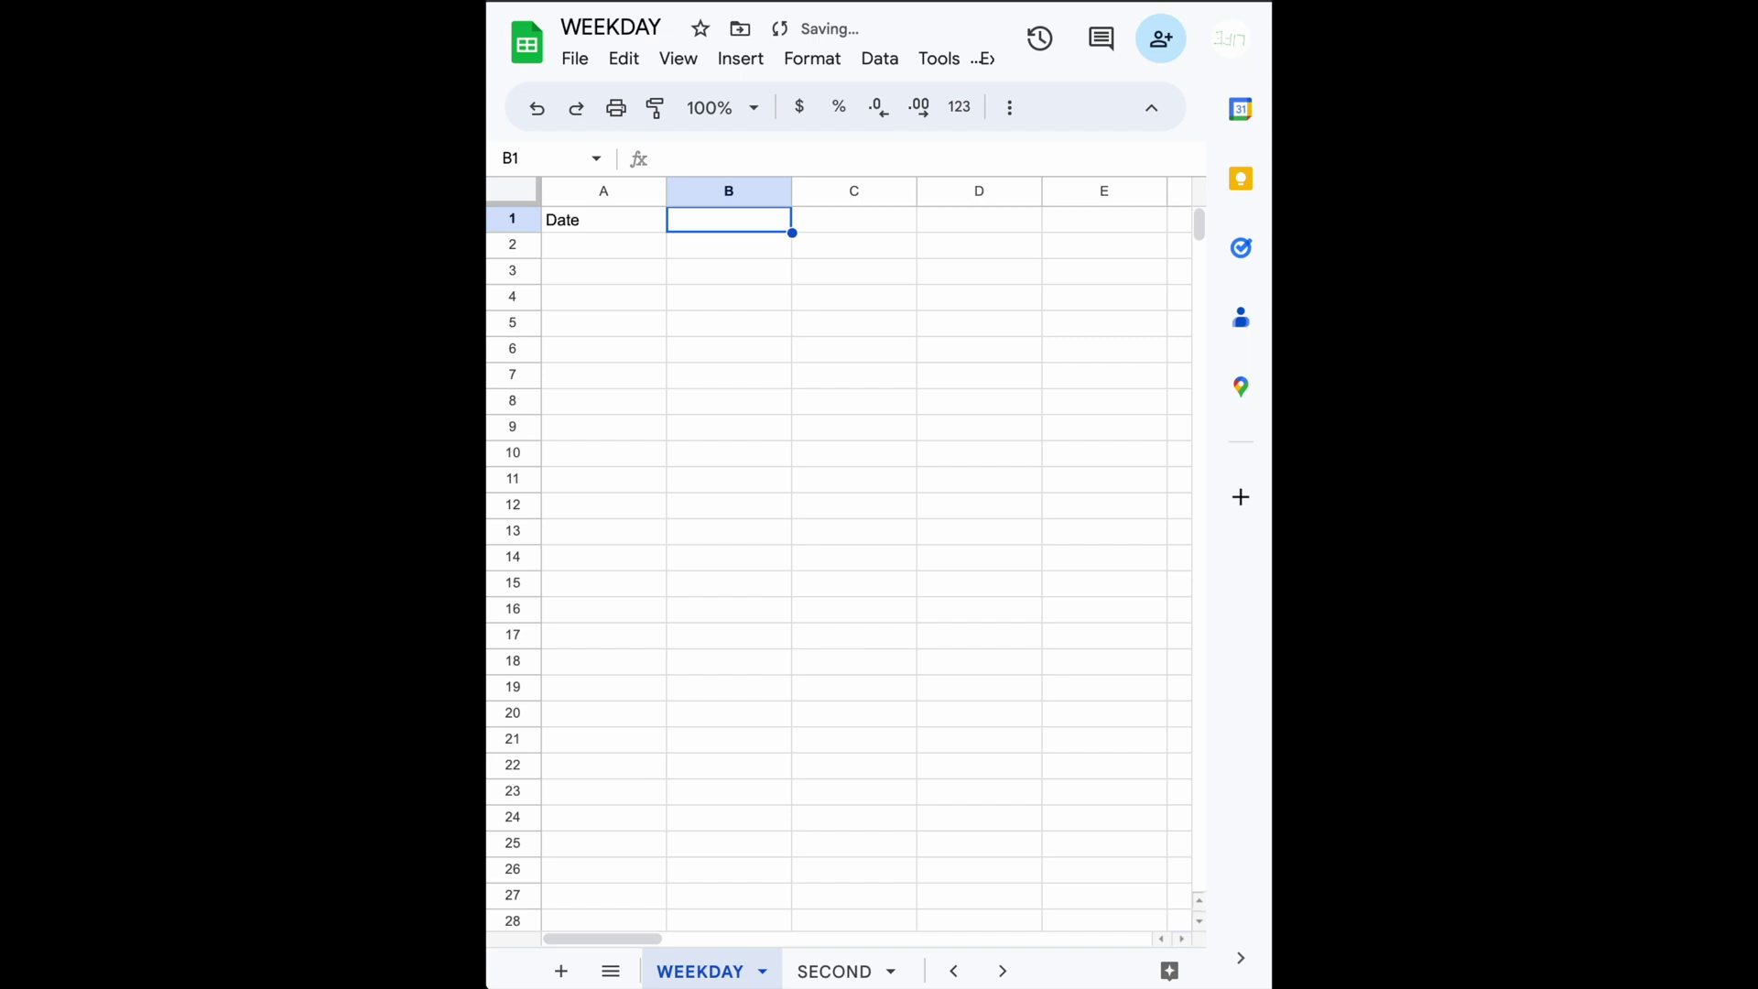
text(Result)
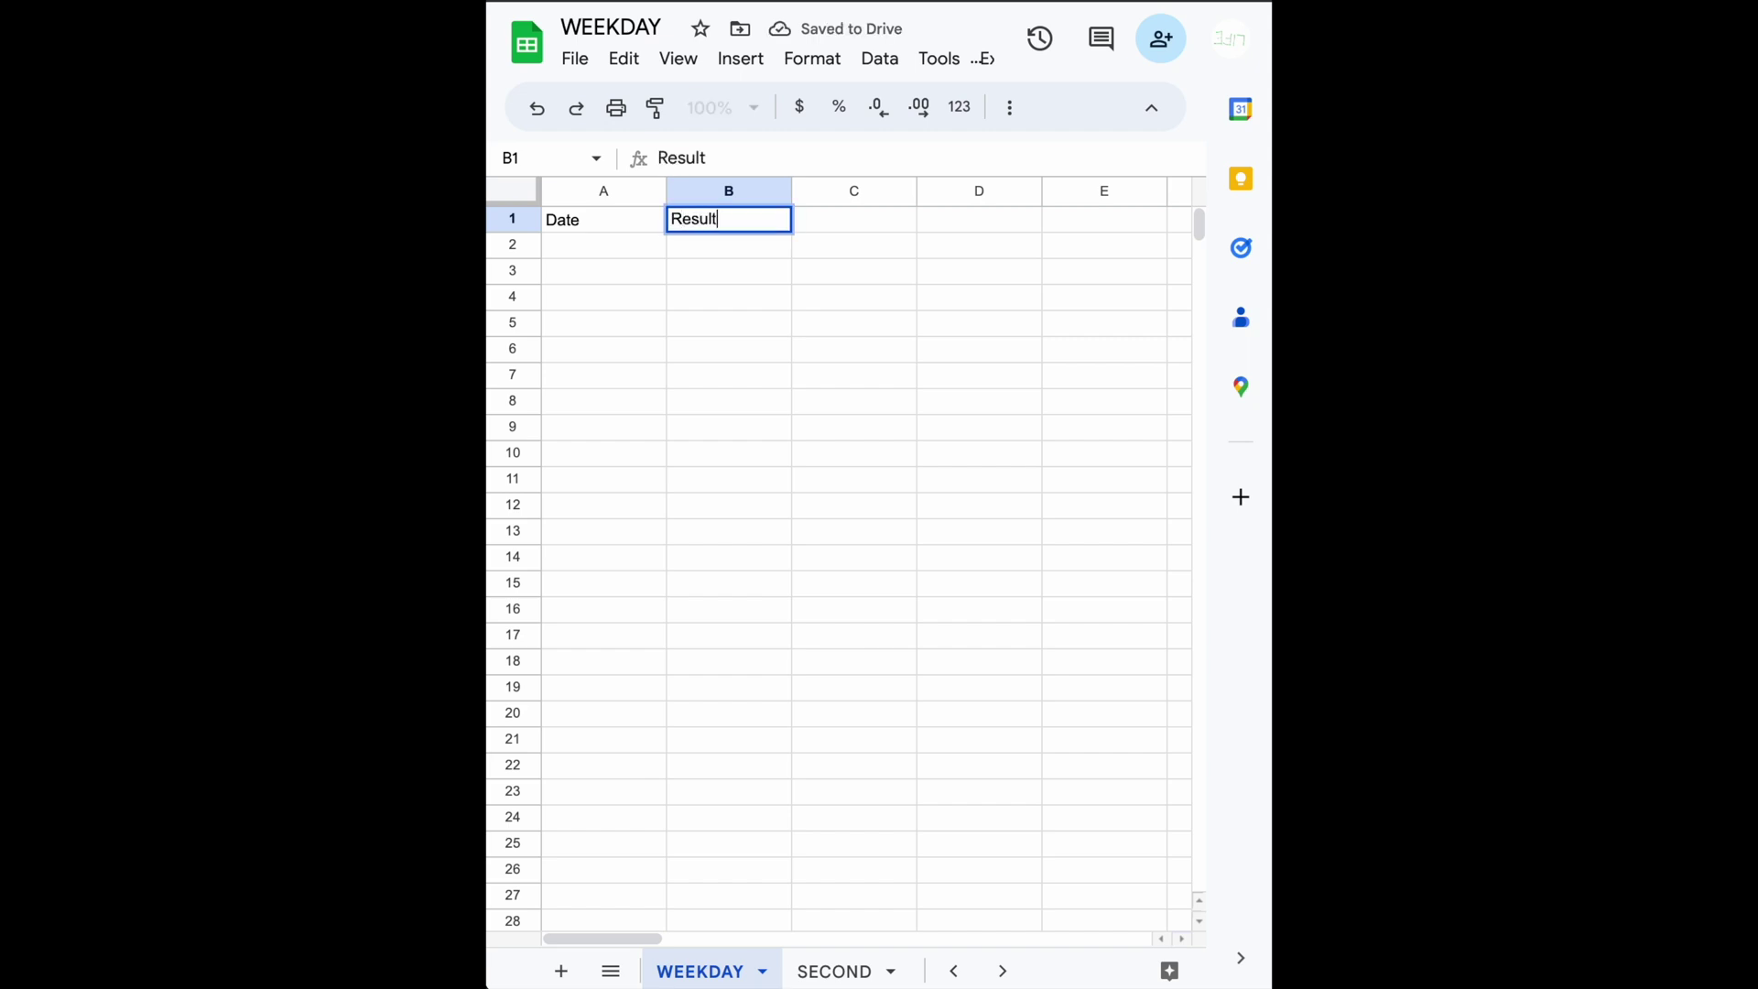
key(Return)
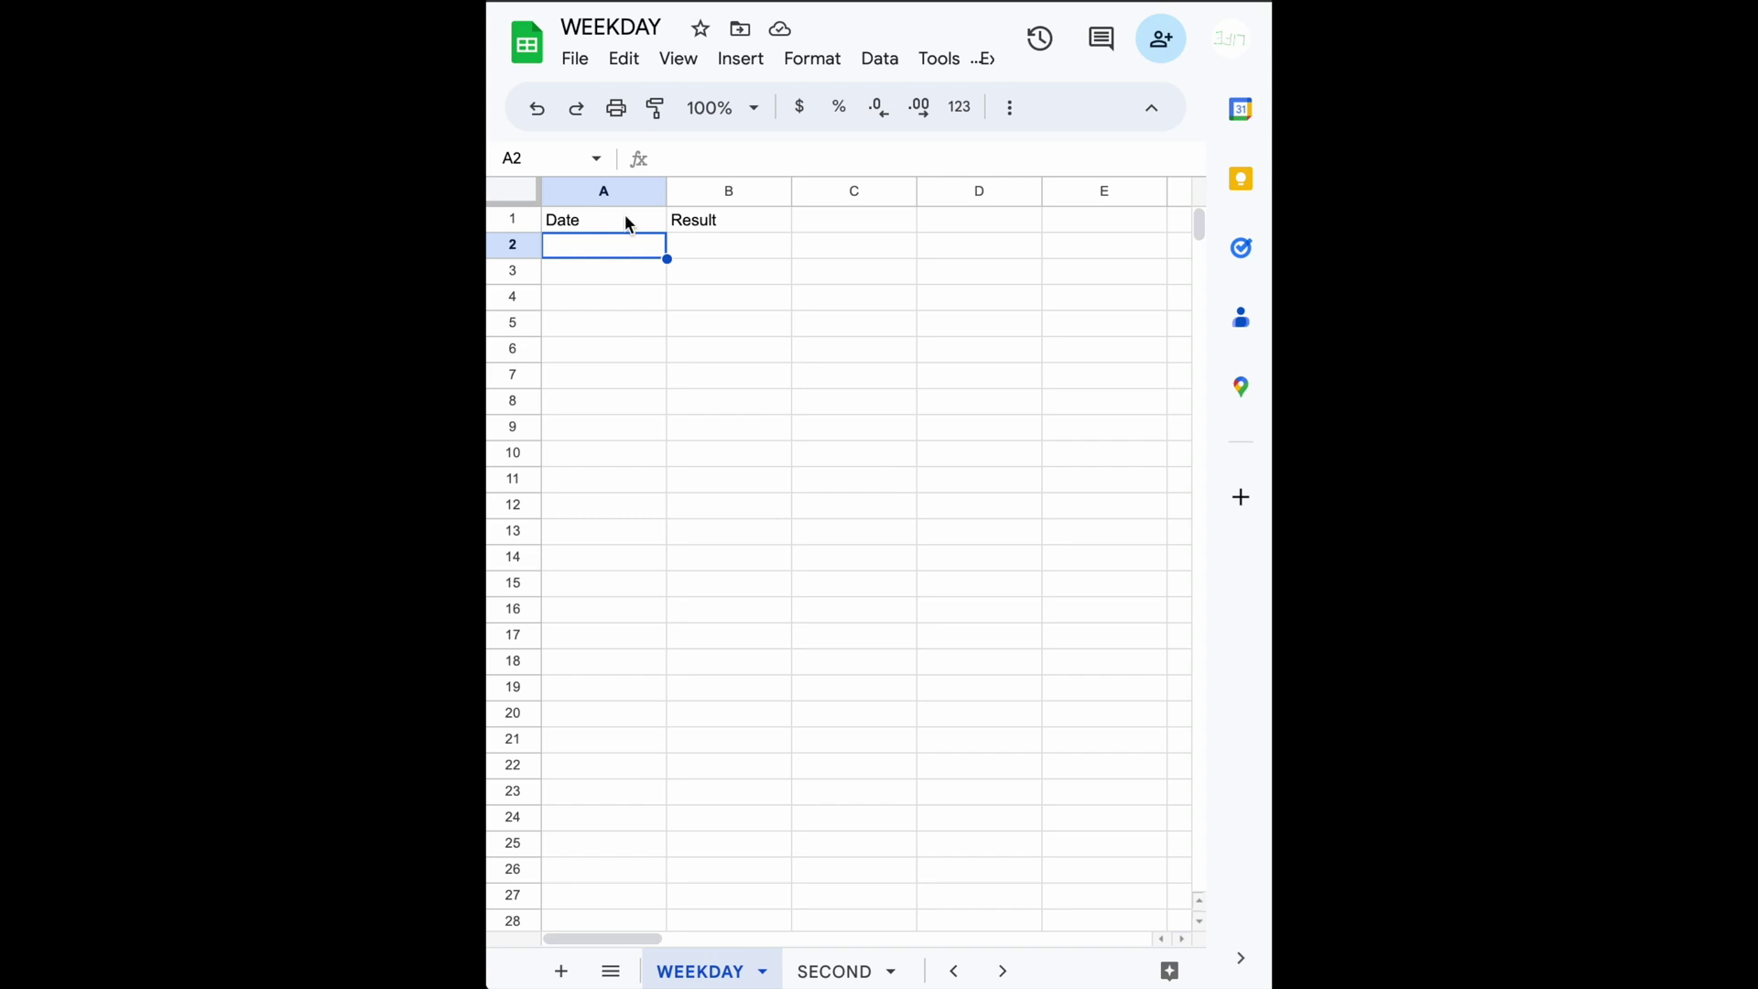
Enter the date 06/11/2023 in cell A2 under the Date header.
text(06/11)
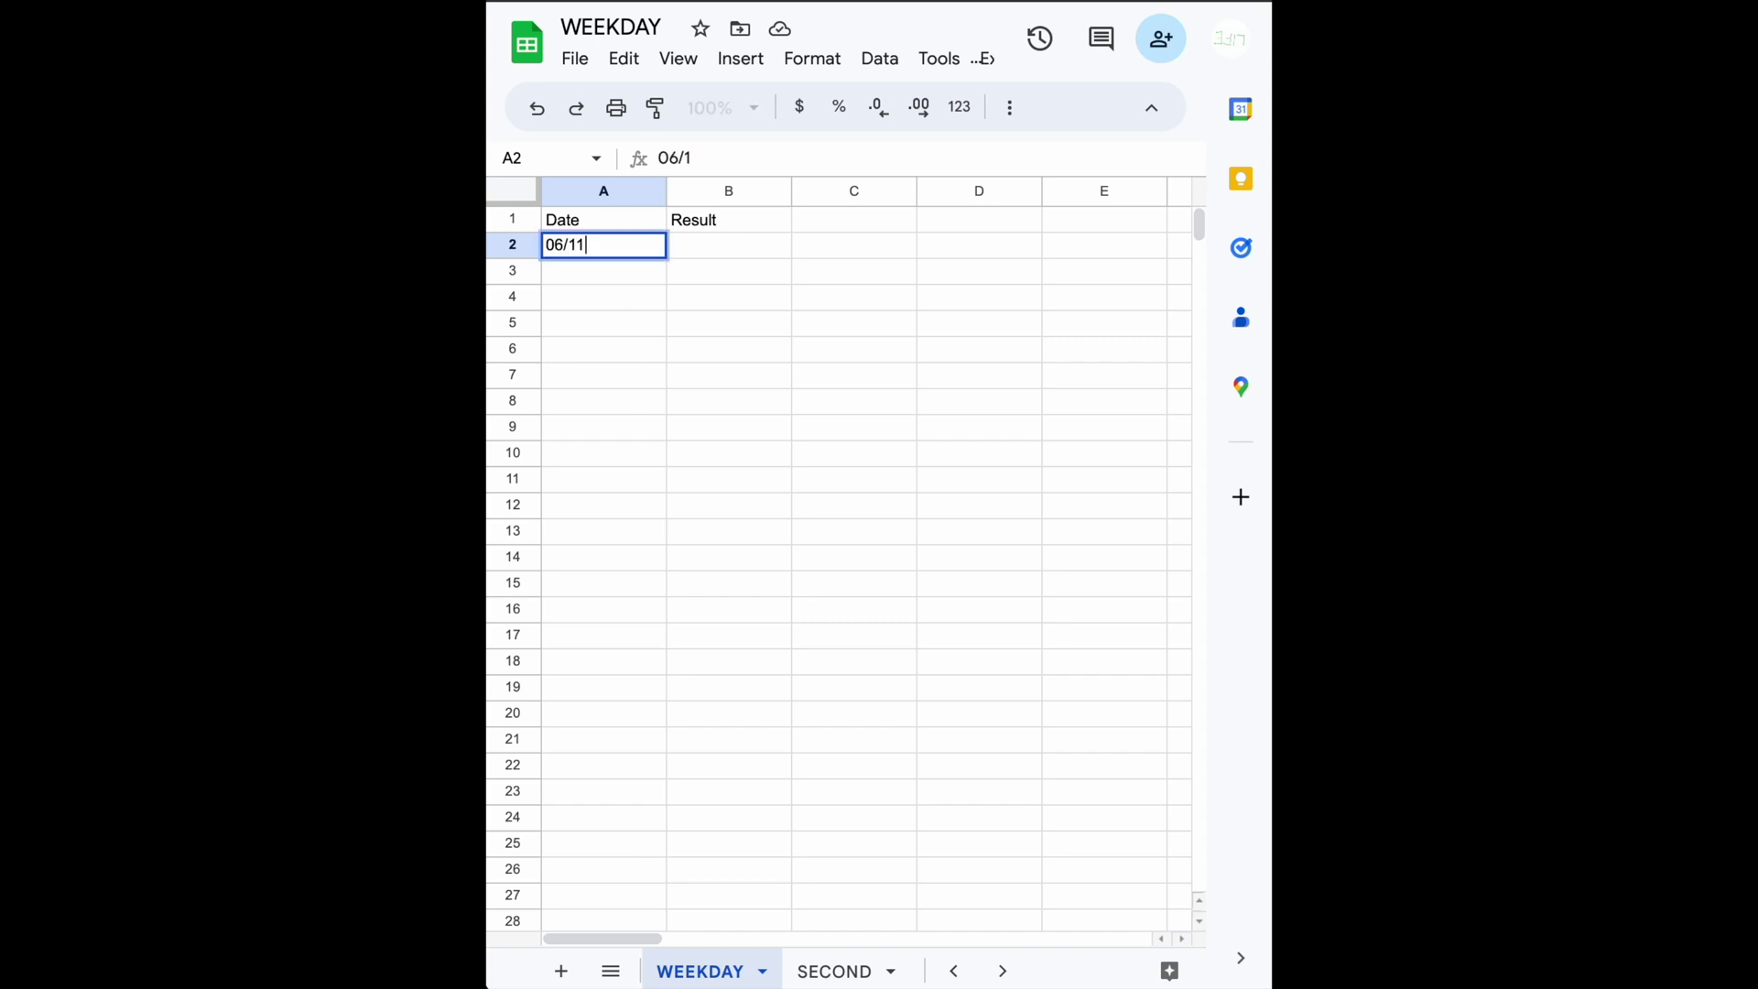
text(/2023)
key(Return)
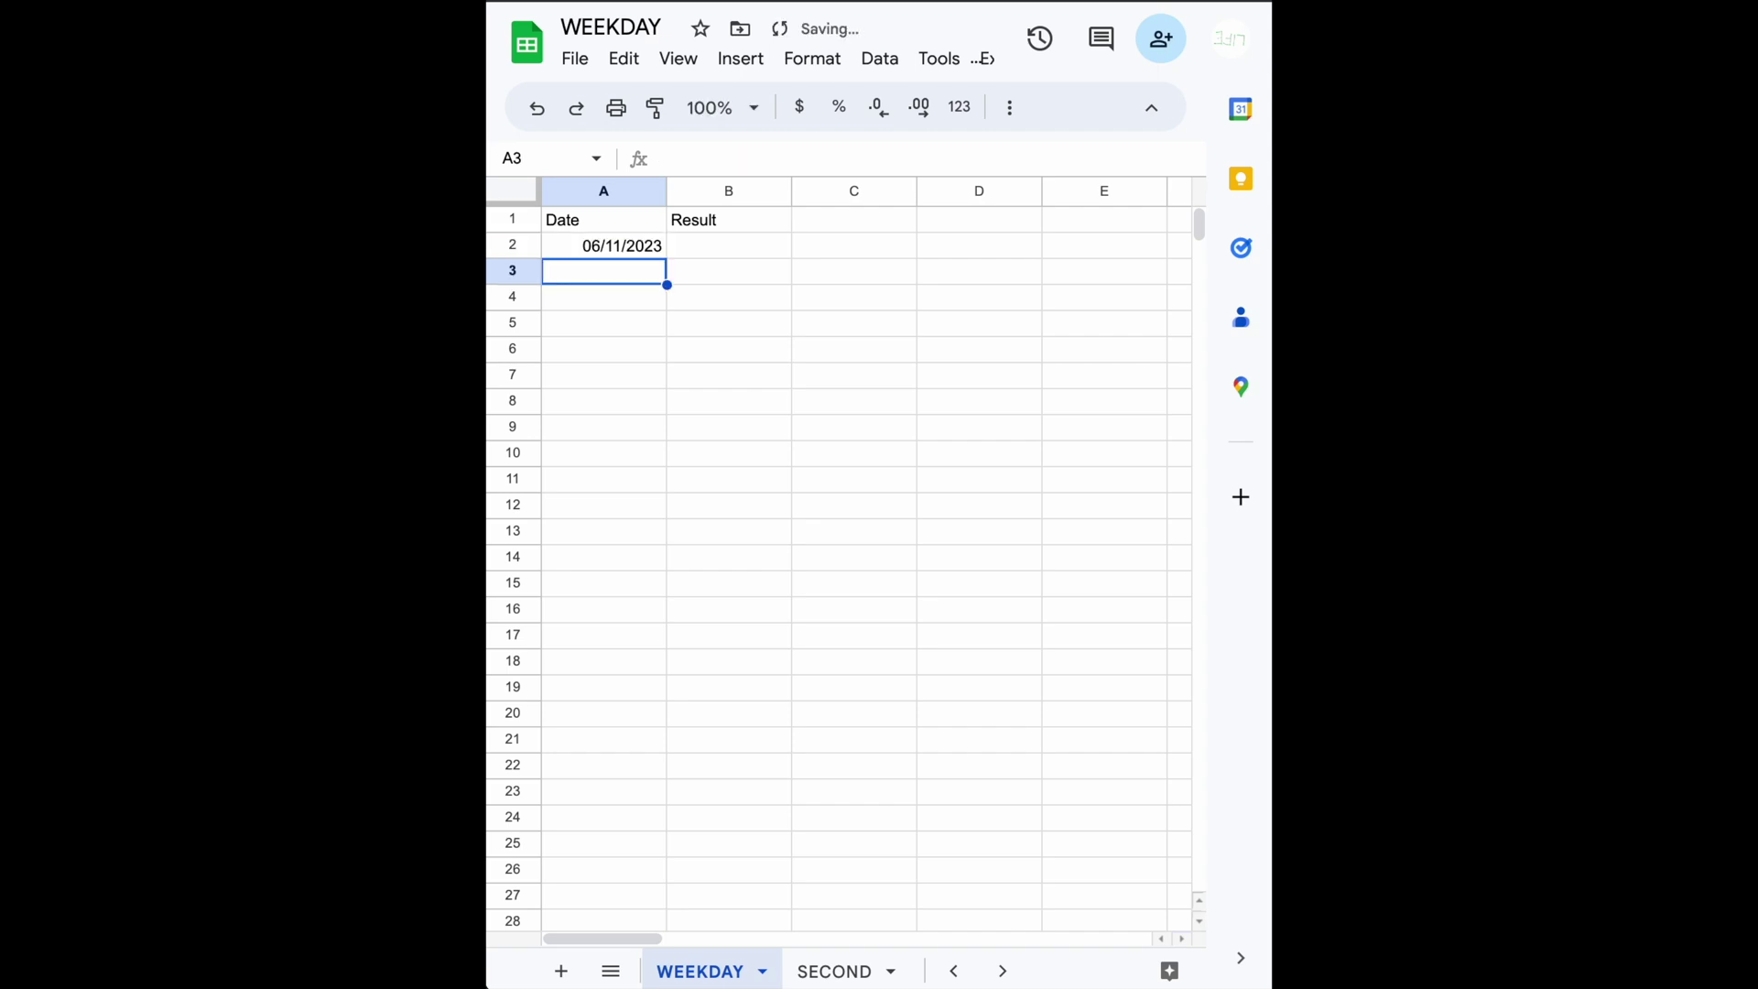
Enter the formula =WEEKDAY(A2) in cell B2 beside the date.
key(Up)
key(Right)
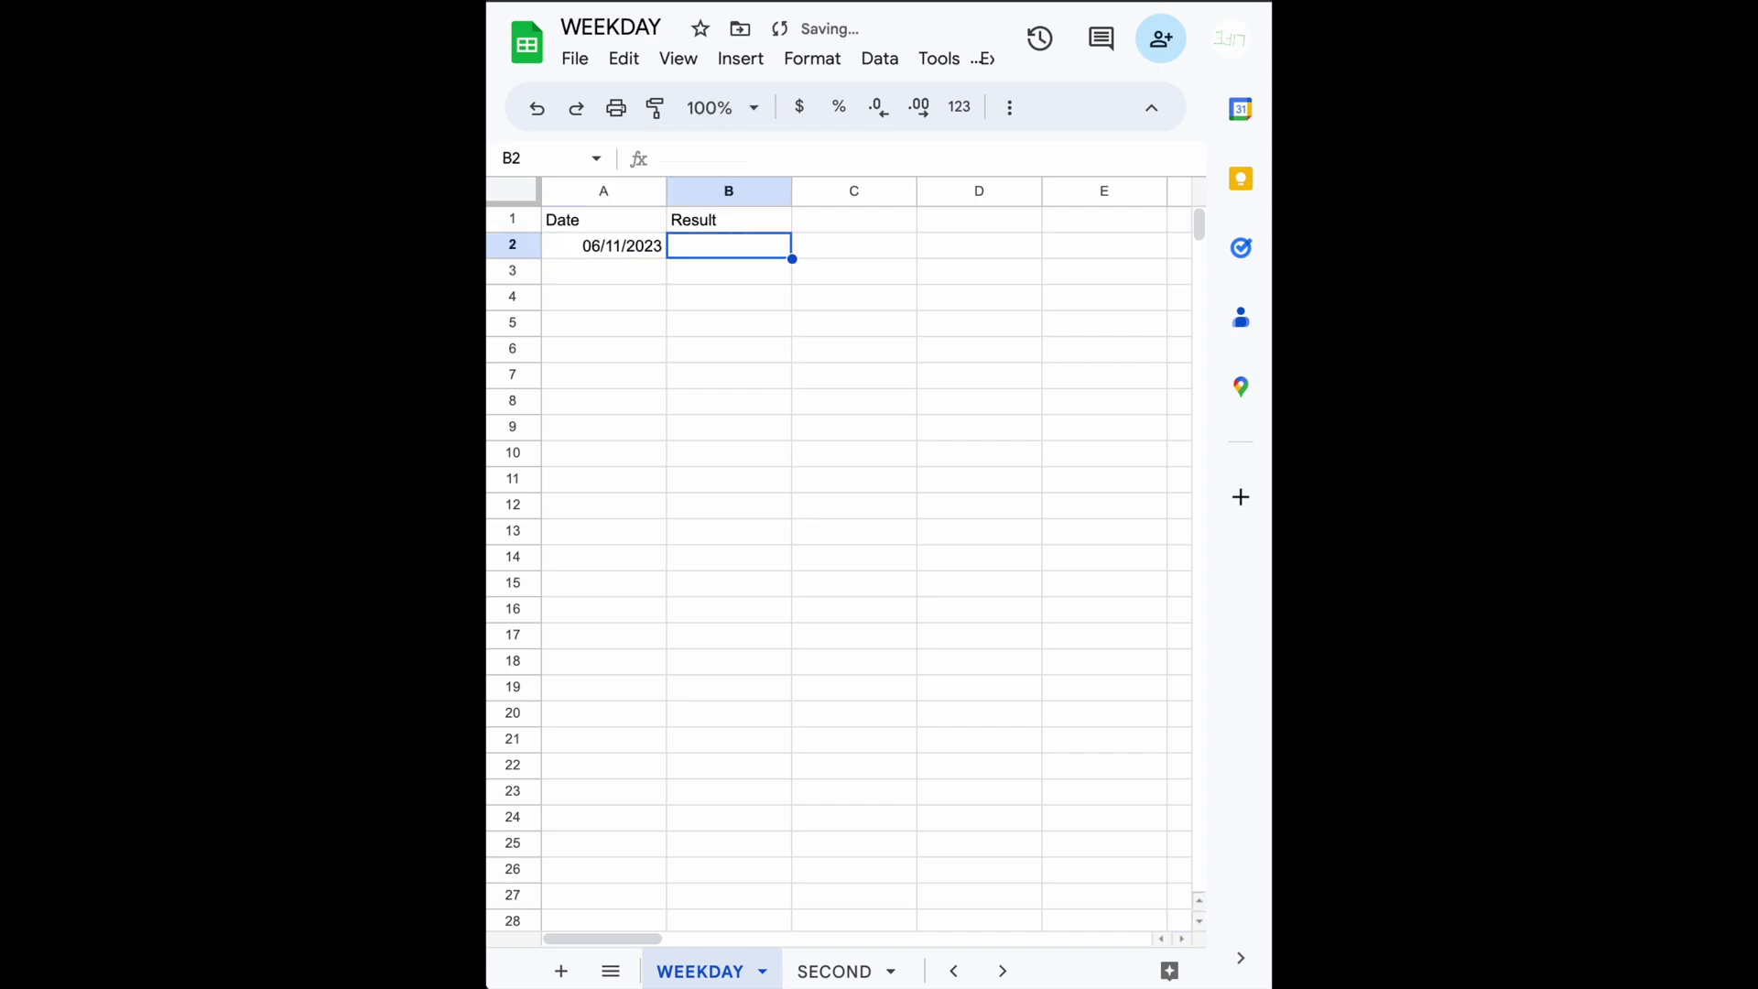
text(=week)
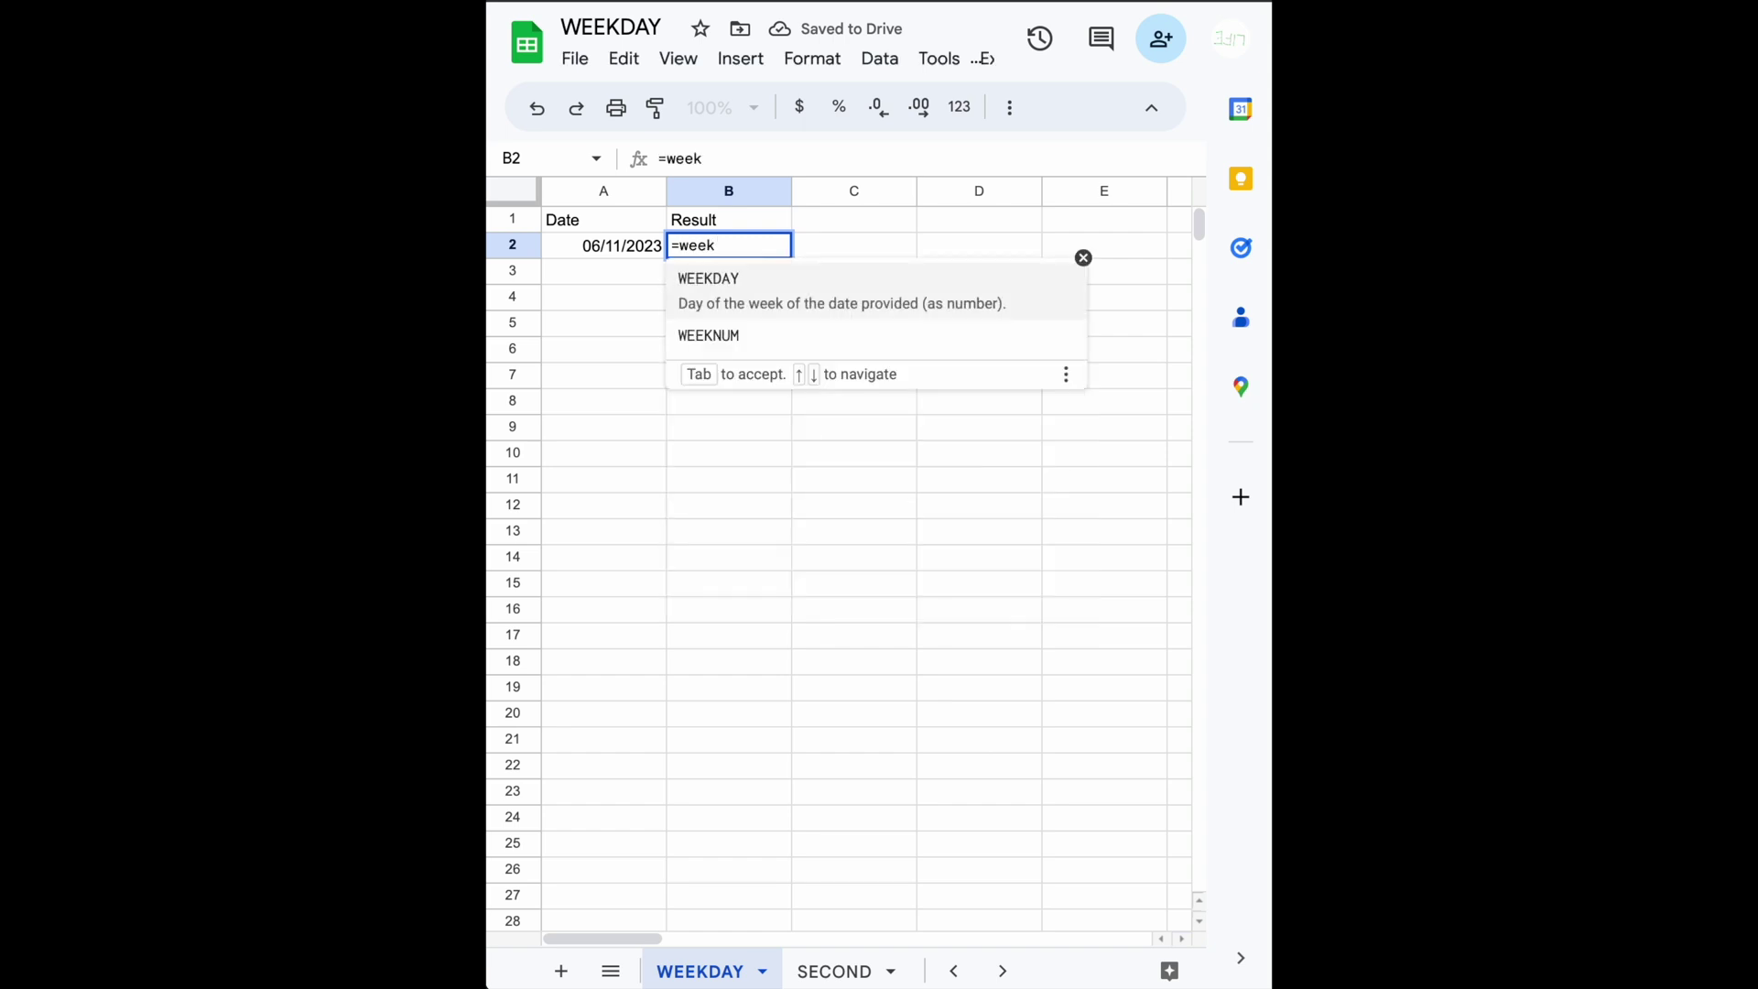
key(Tab)
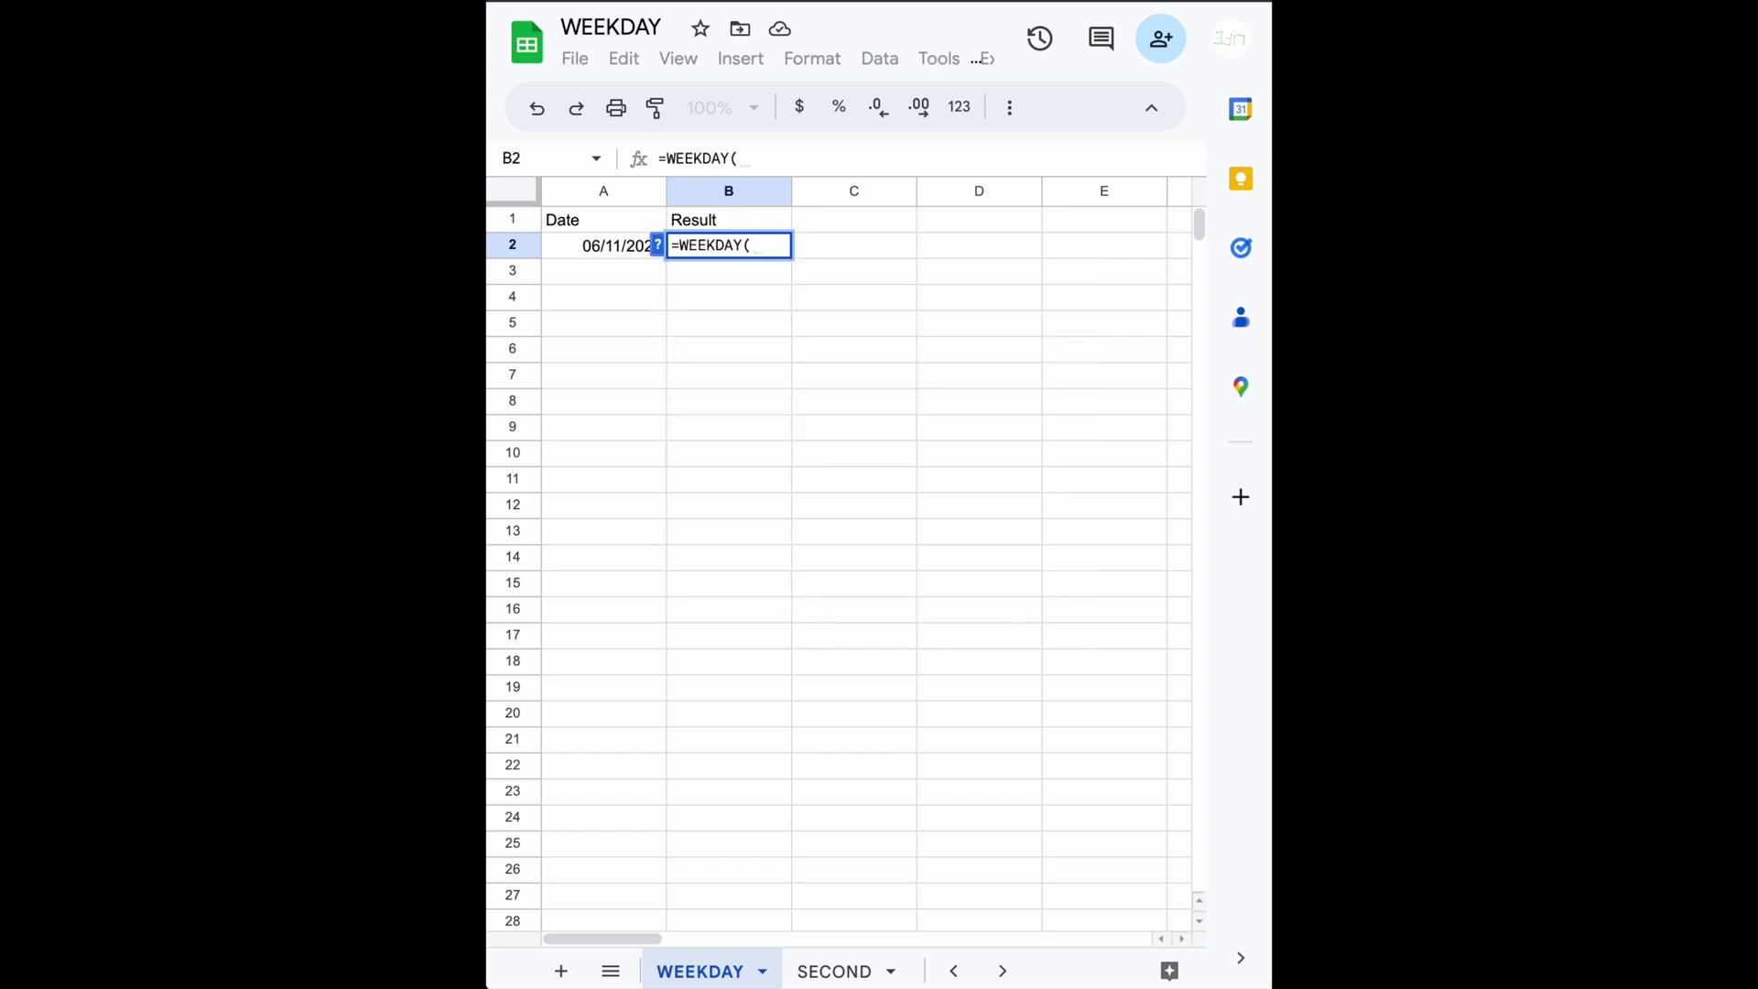
key(Left)
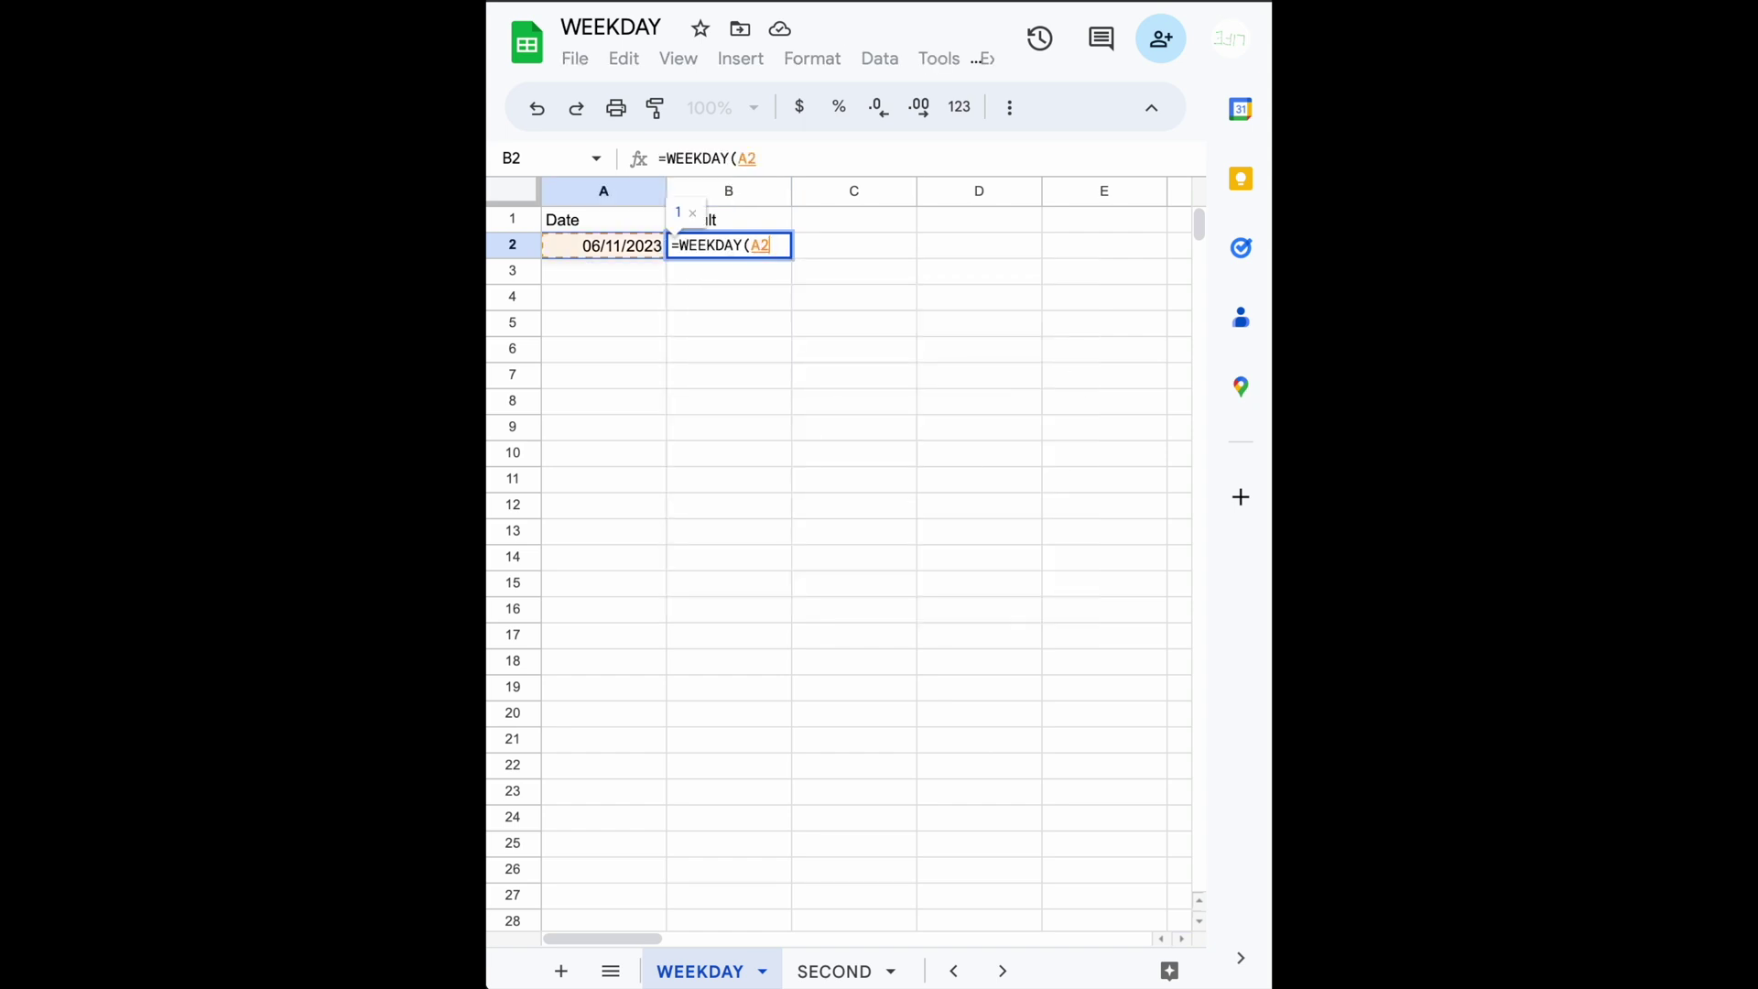
text())
key(Return)
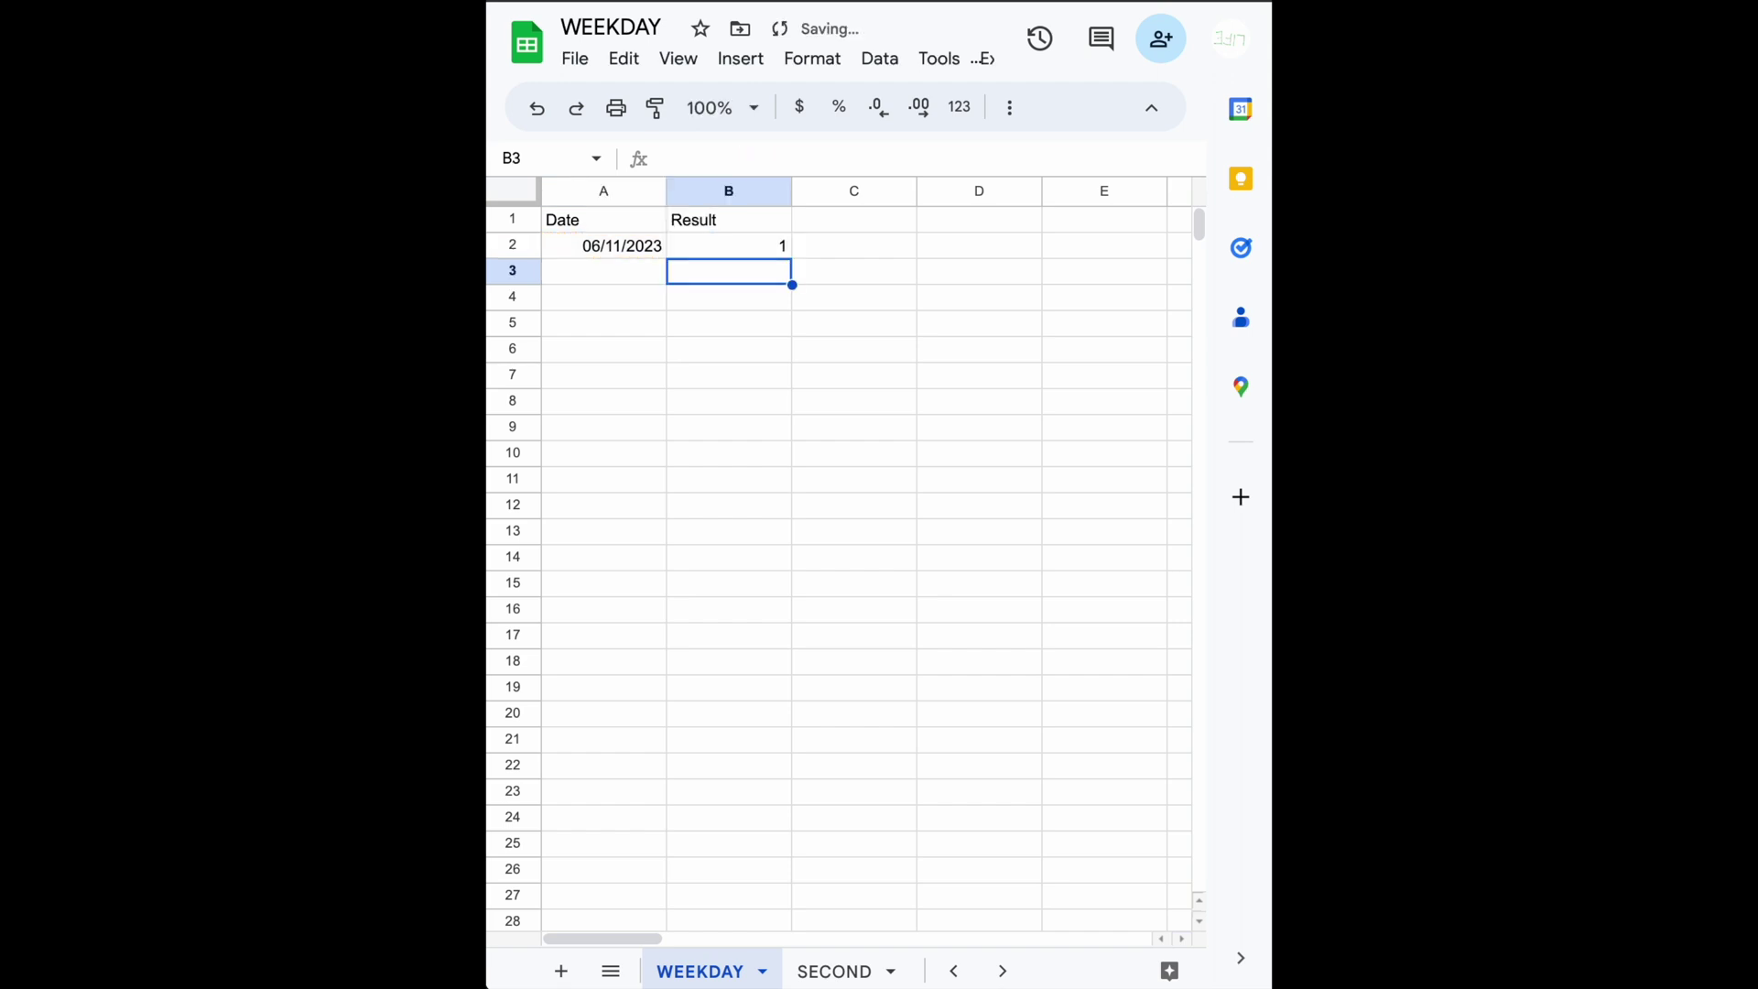
key(Up)
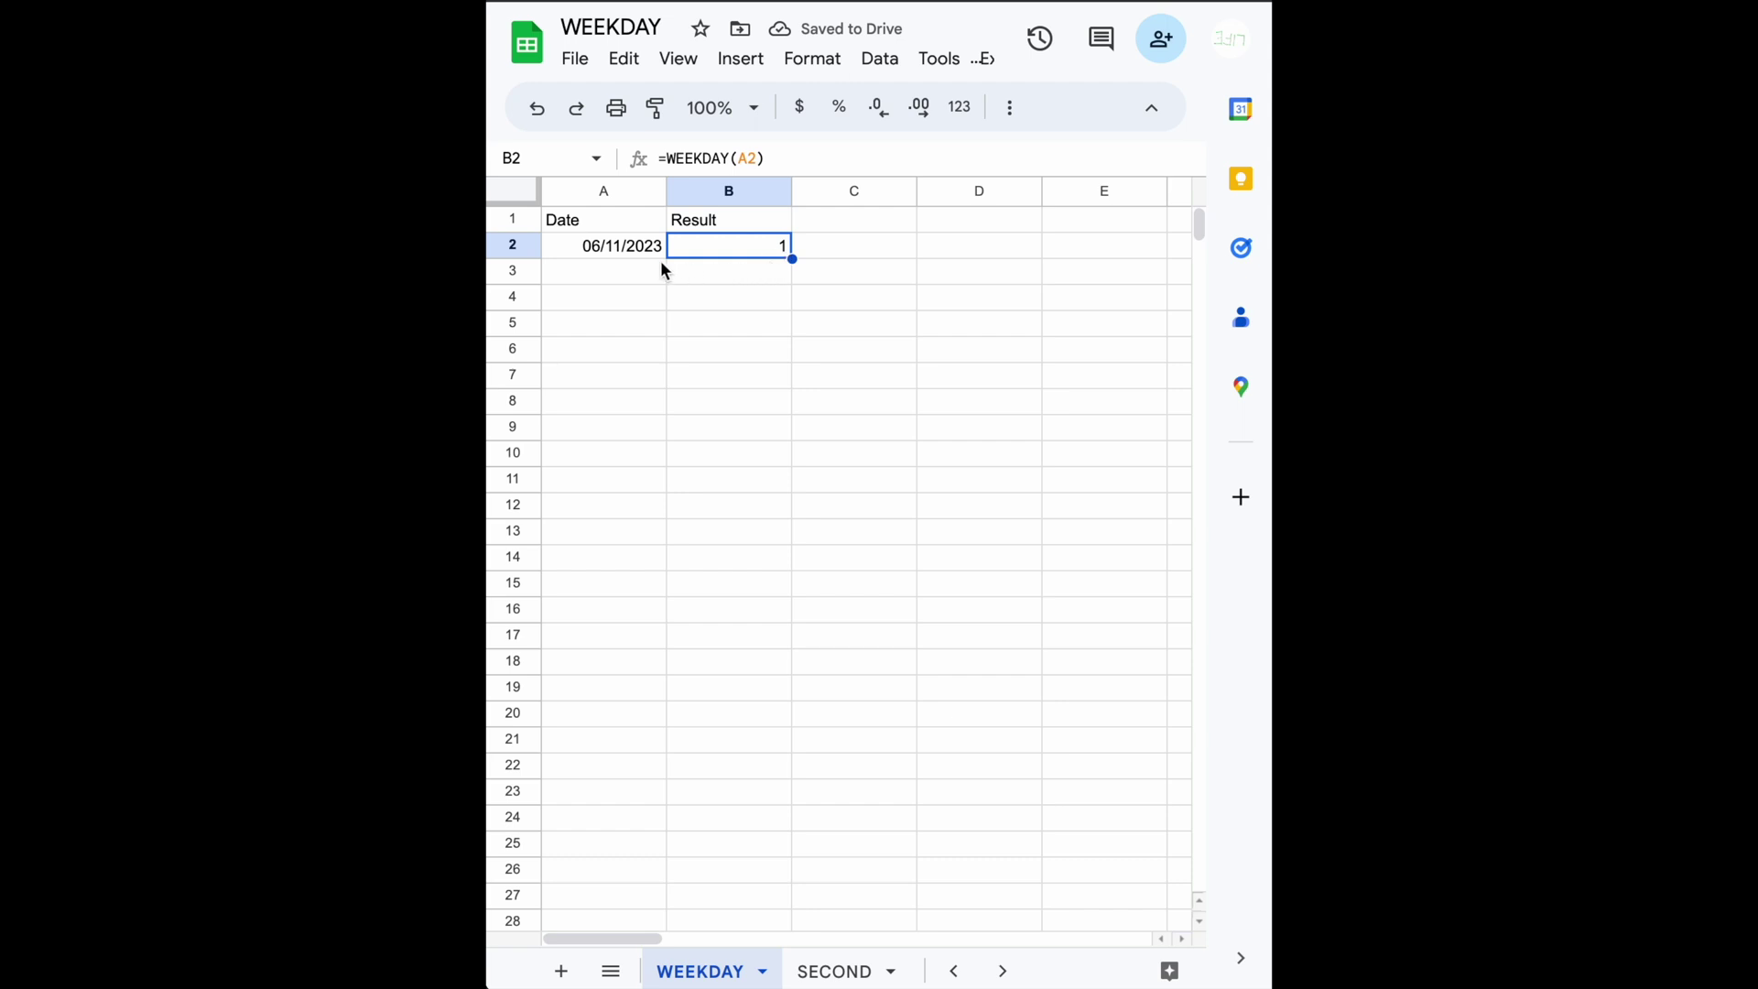
Check the date in A2 on its calendar and examine the arguments of the WEEKDAY formula in B2.
double_click(630, 246)
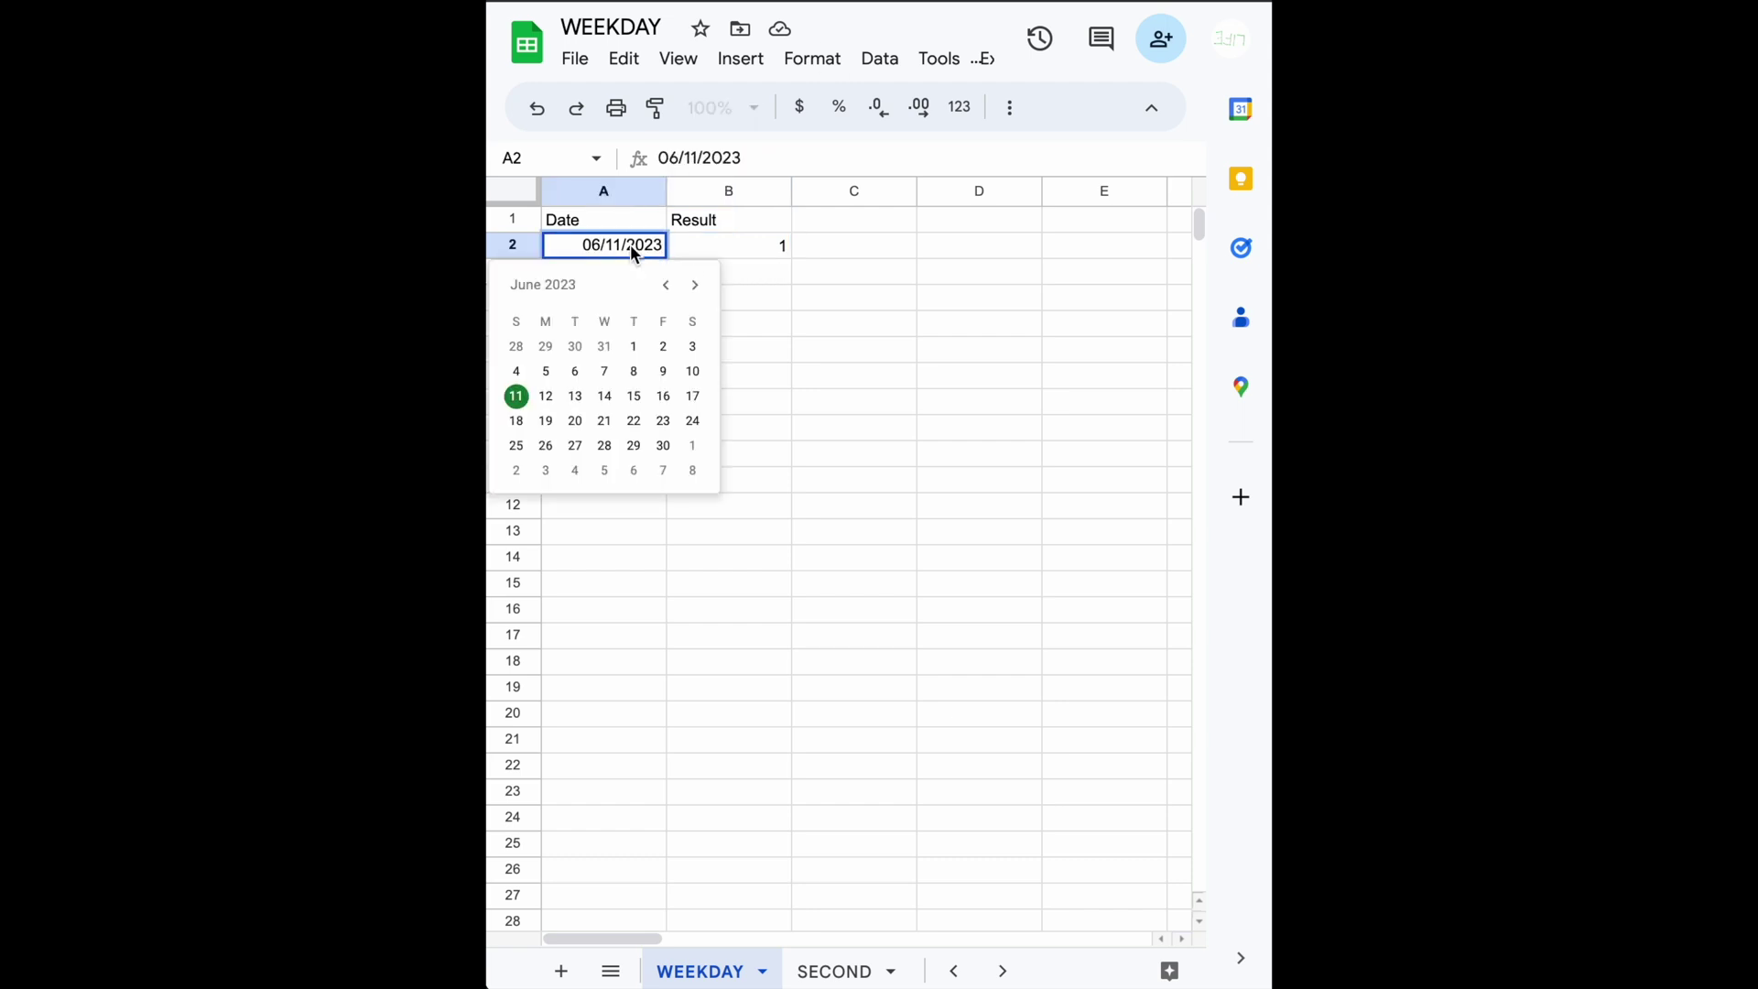
click(765, 254)
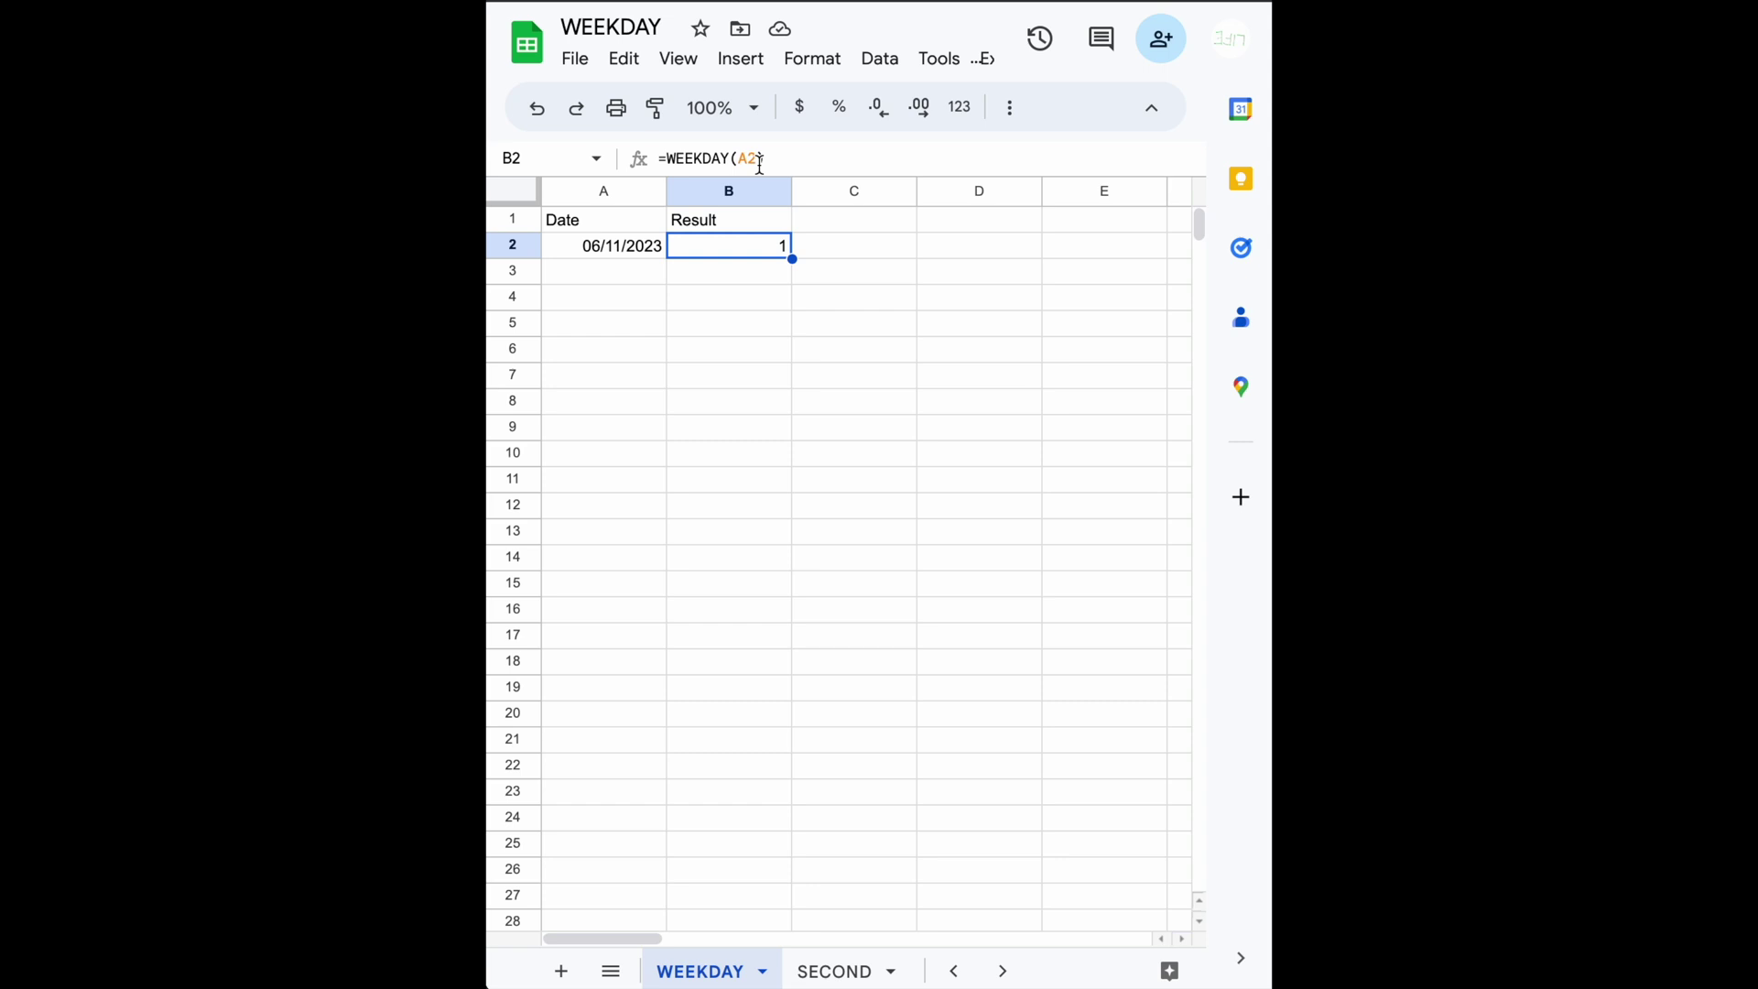
click(760, 163)
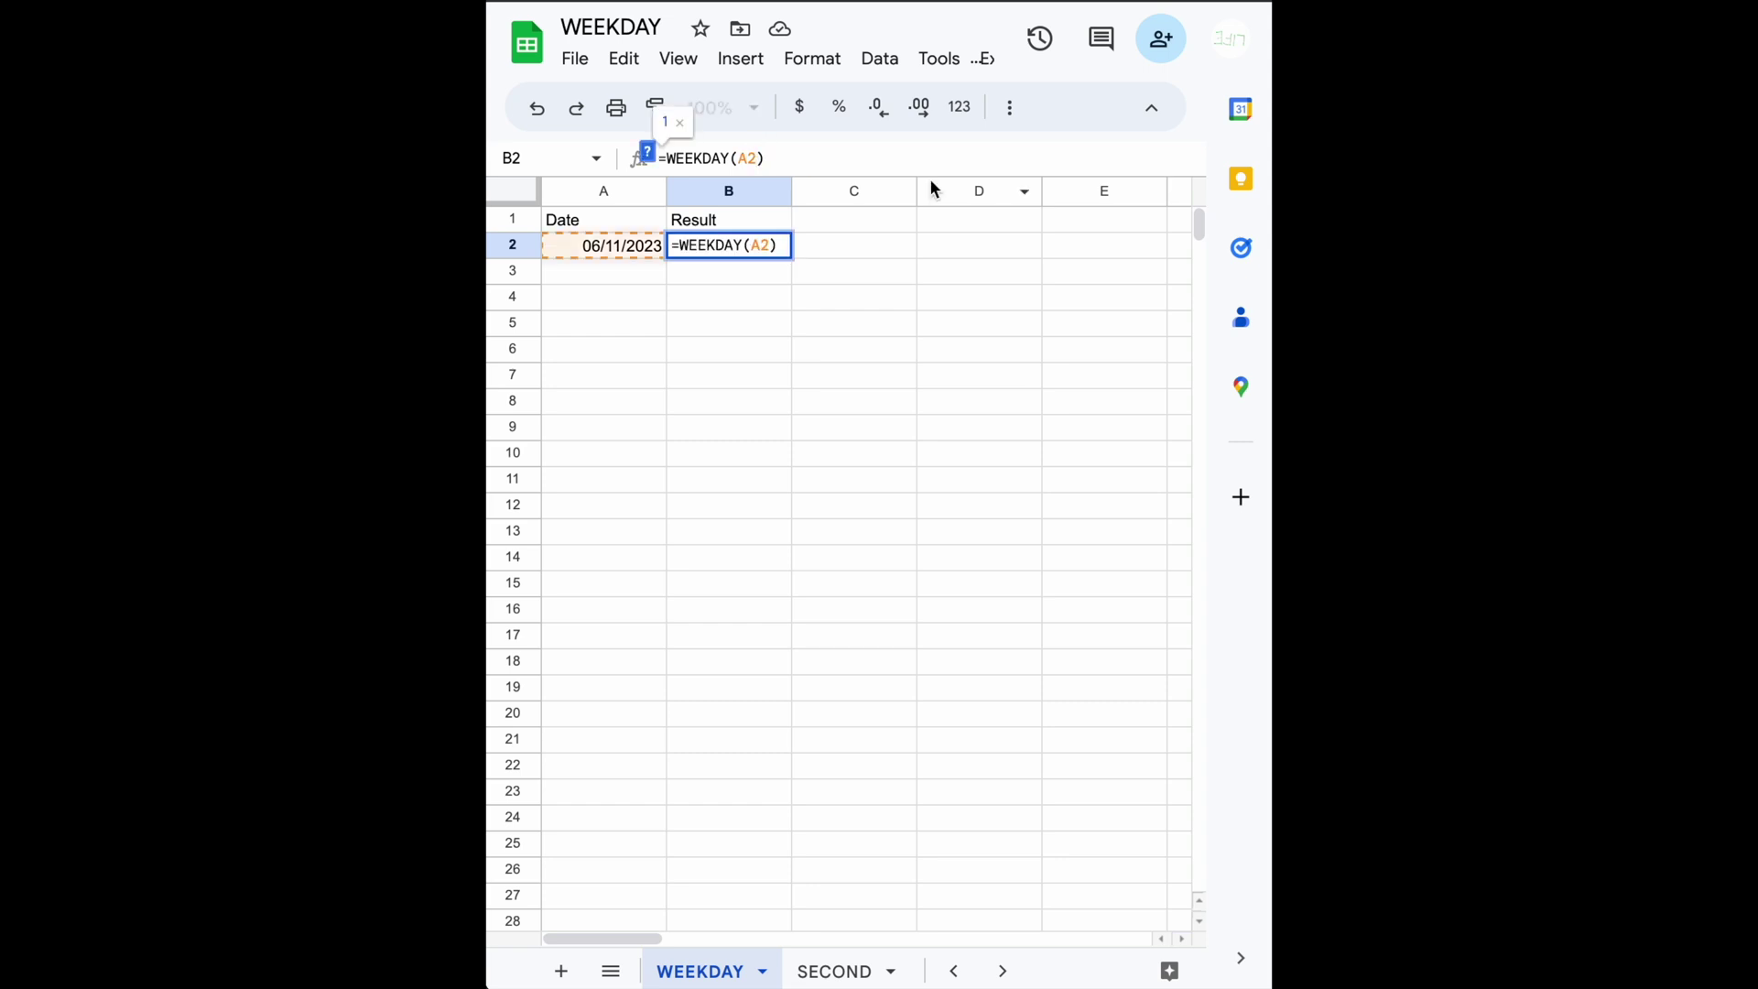
key(Return)
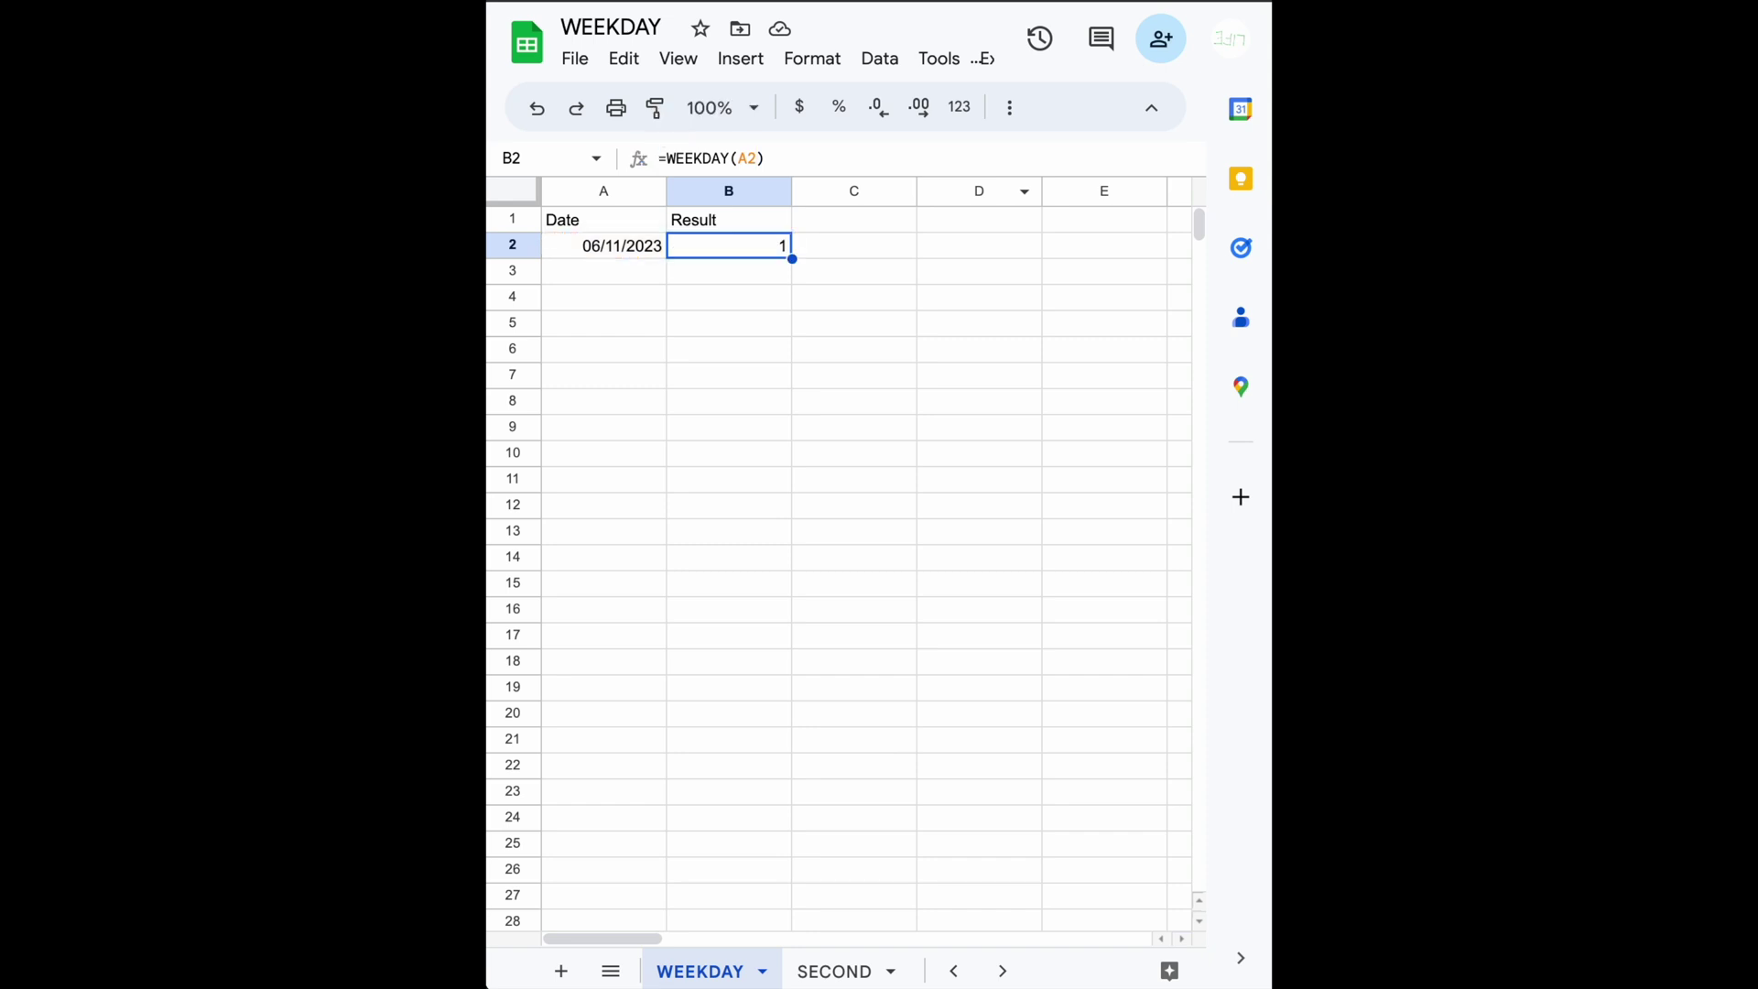
Enter the formula =WEEKDAY(A2,3) in cell B3 to number the day with type 3.
click(744, 278)
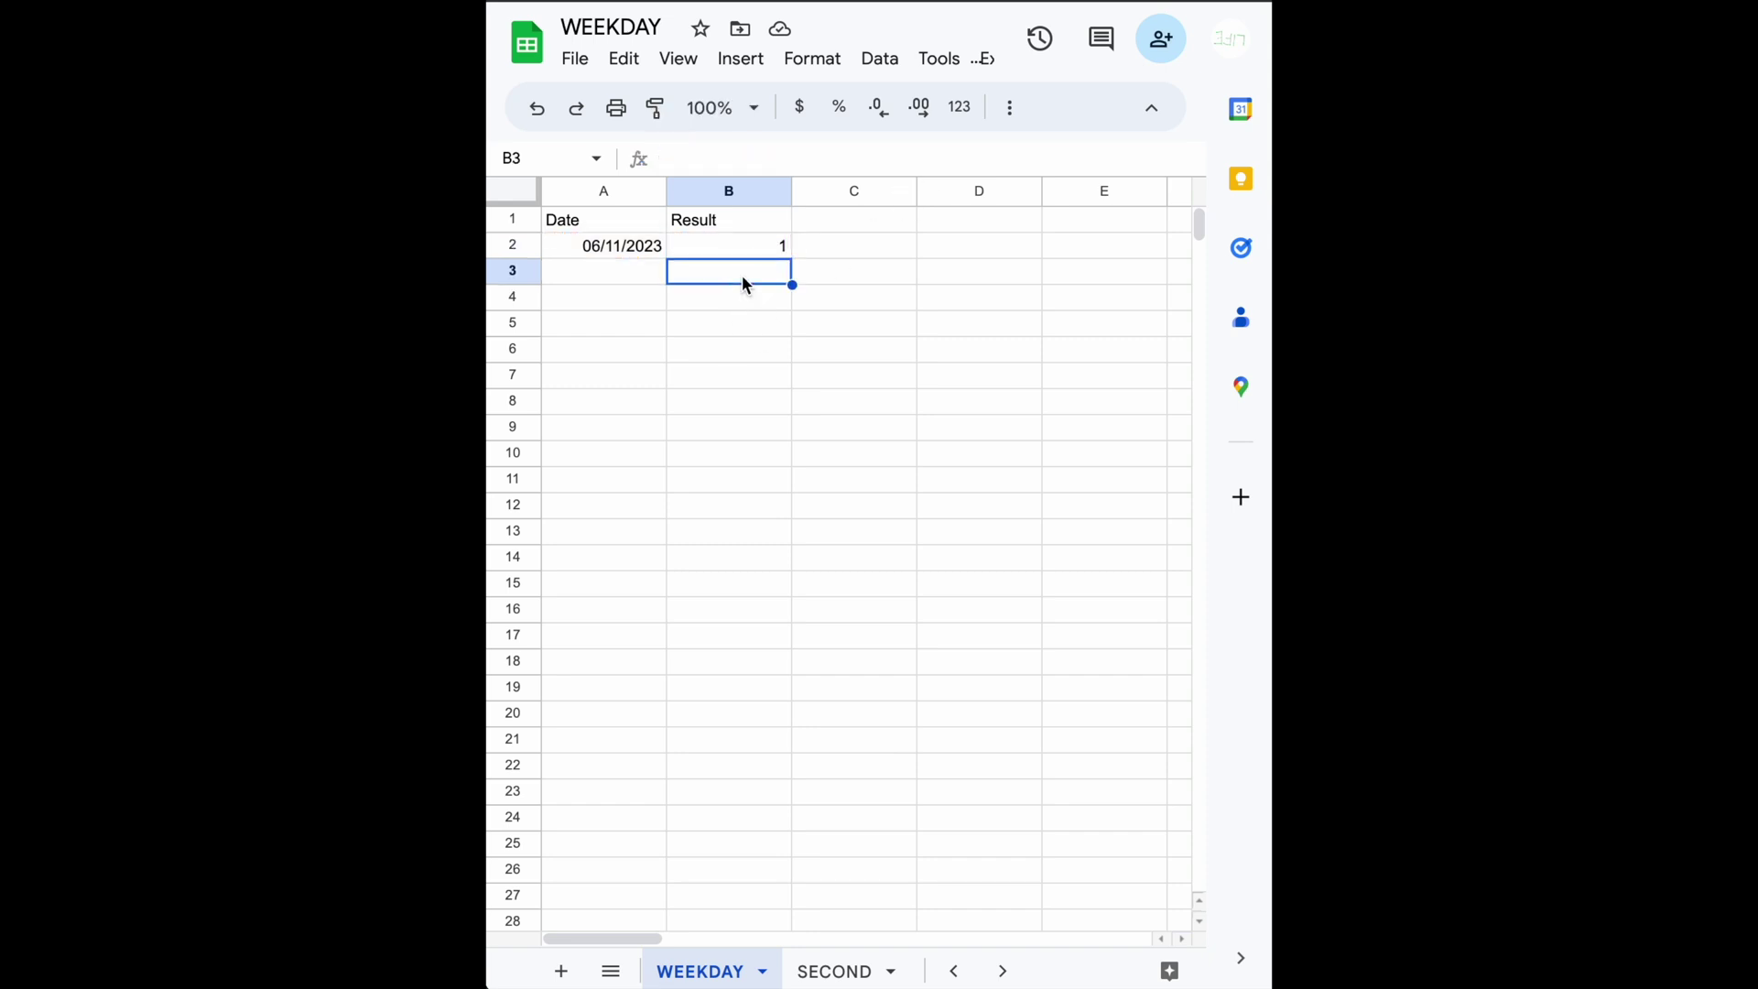
text(=)
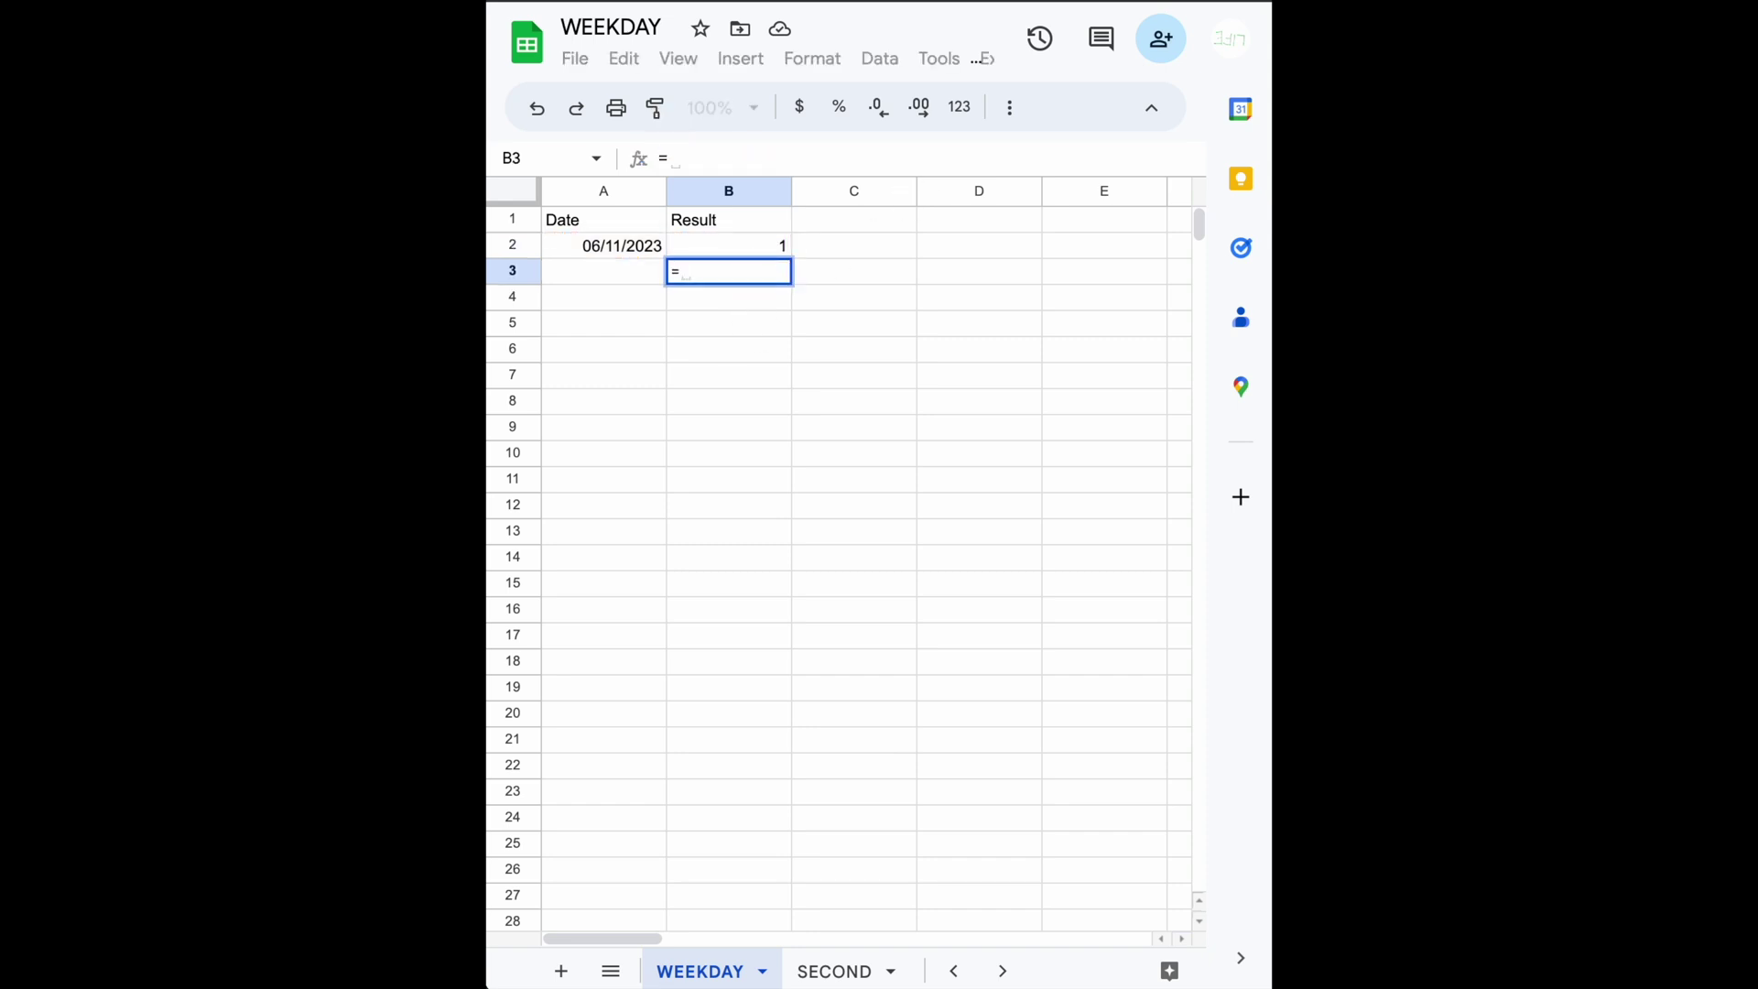
text(week)
key(Tab)
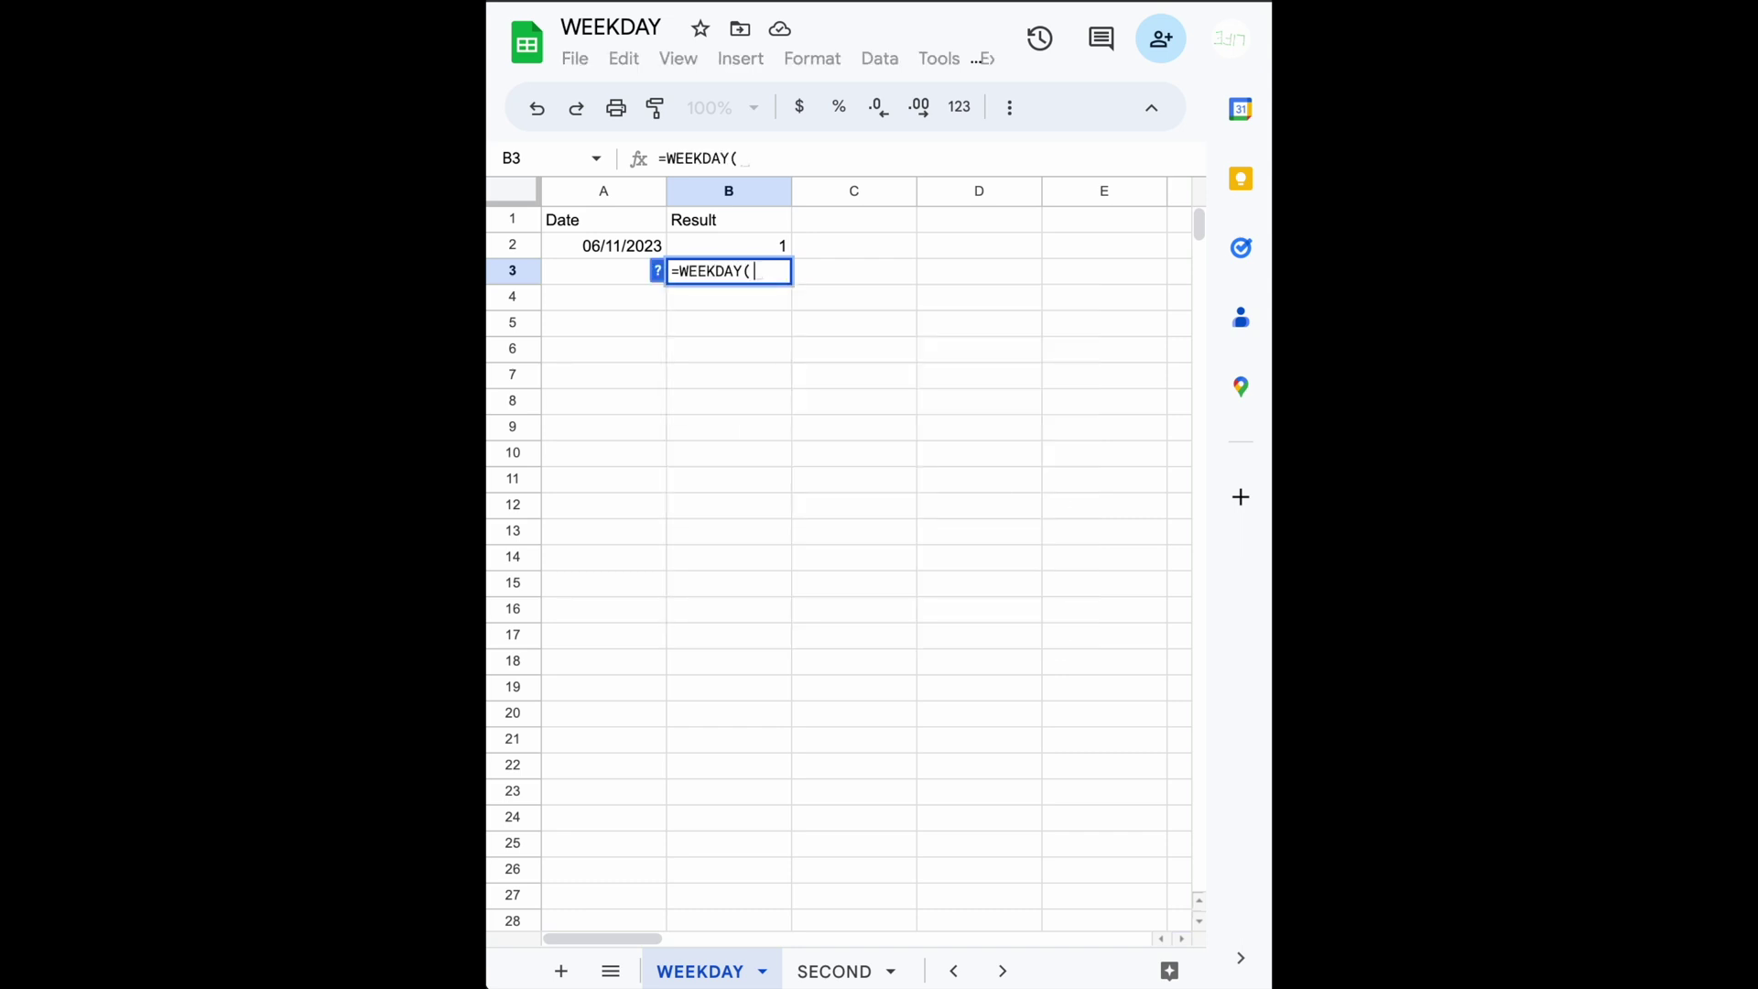
click(664, 254)
text(,)
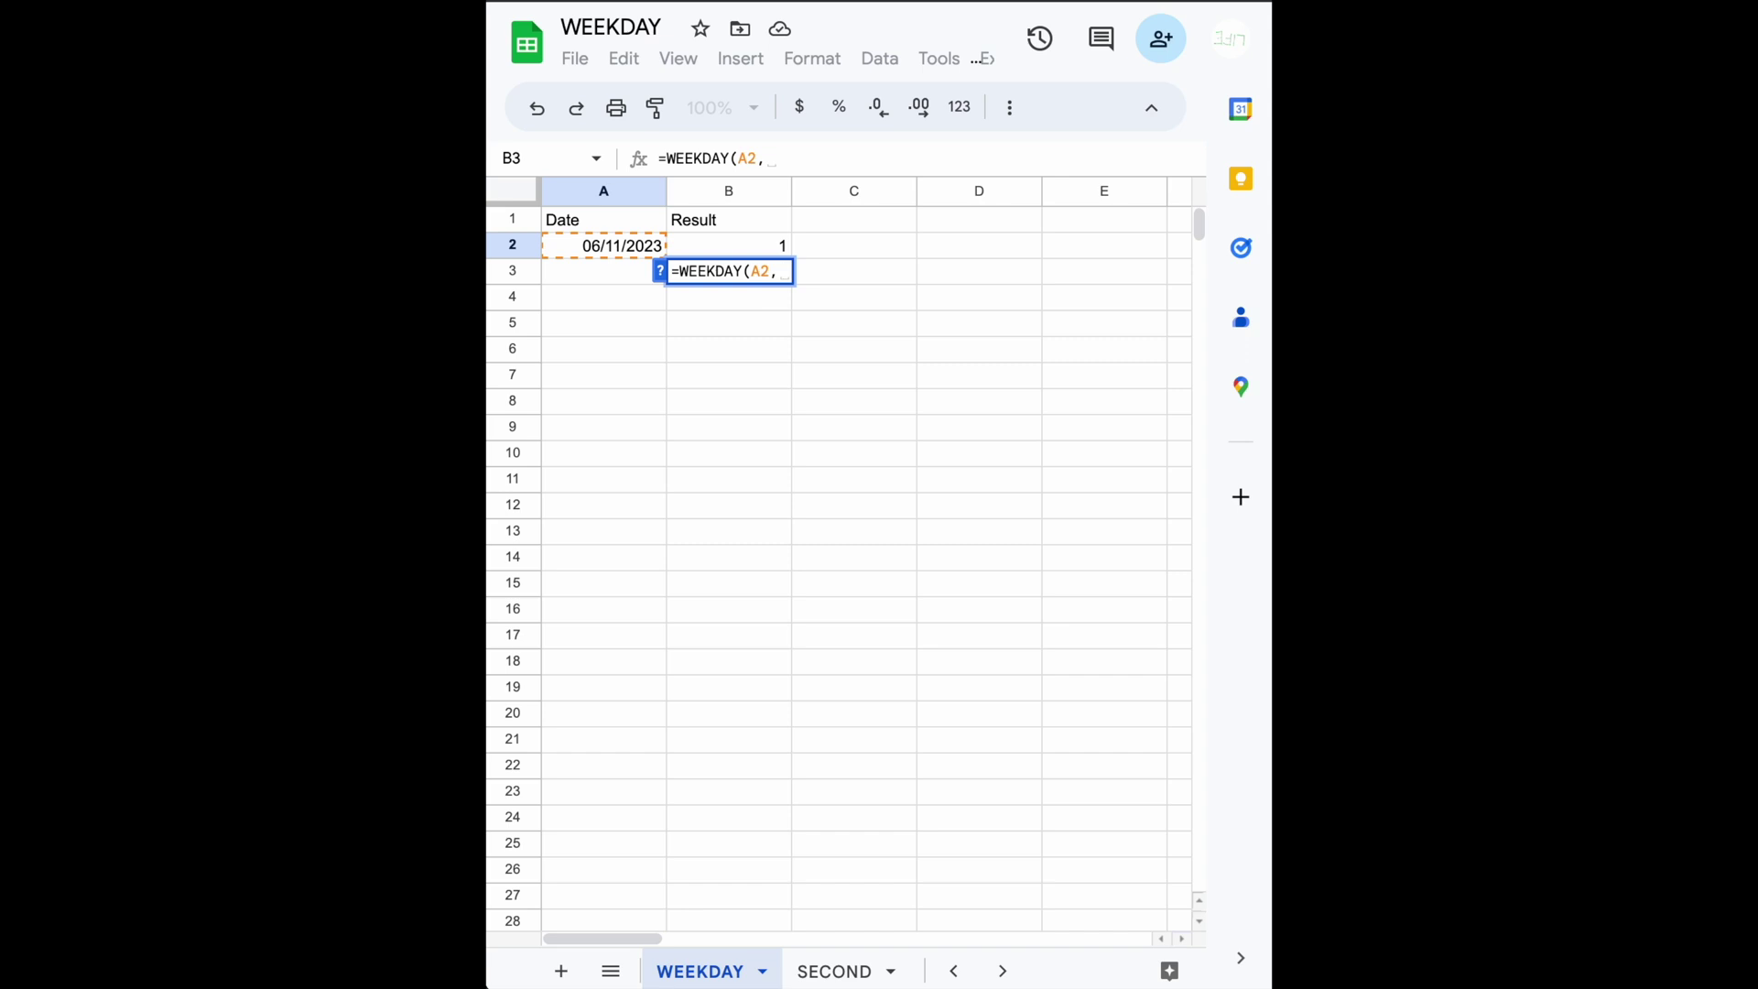
text(0)
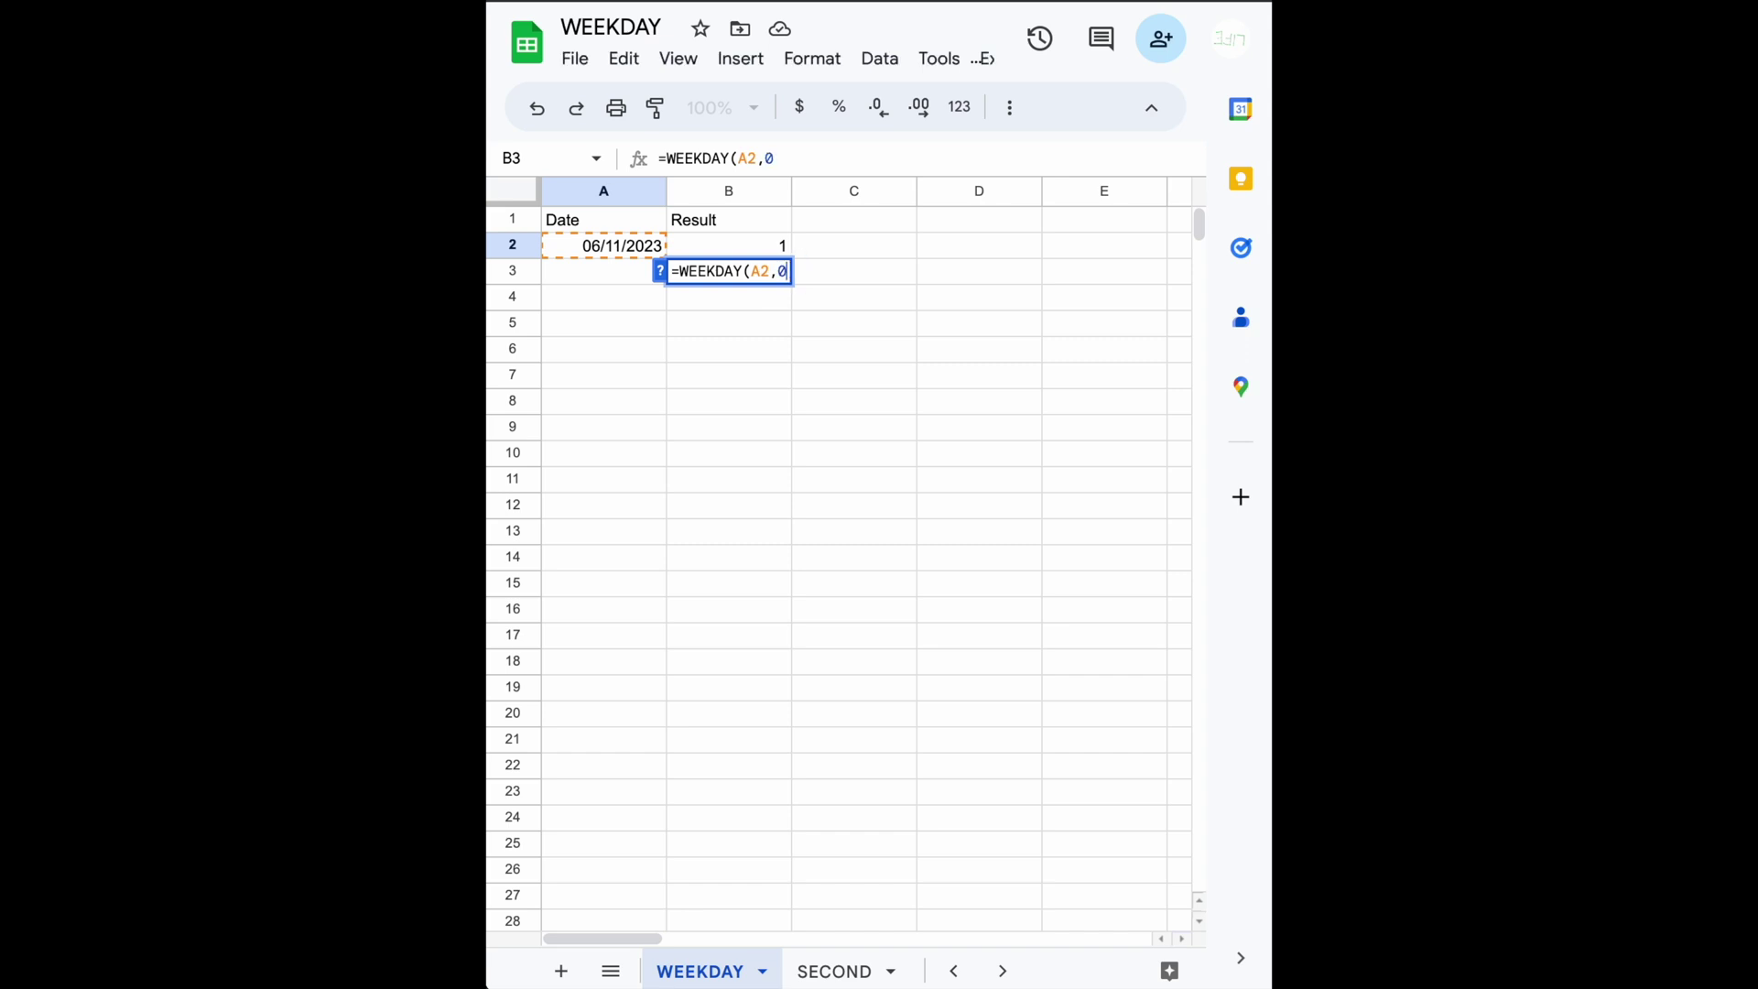
key(BackSpace)
text(3))
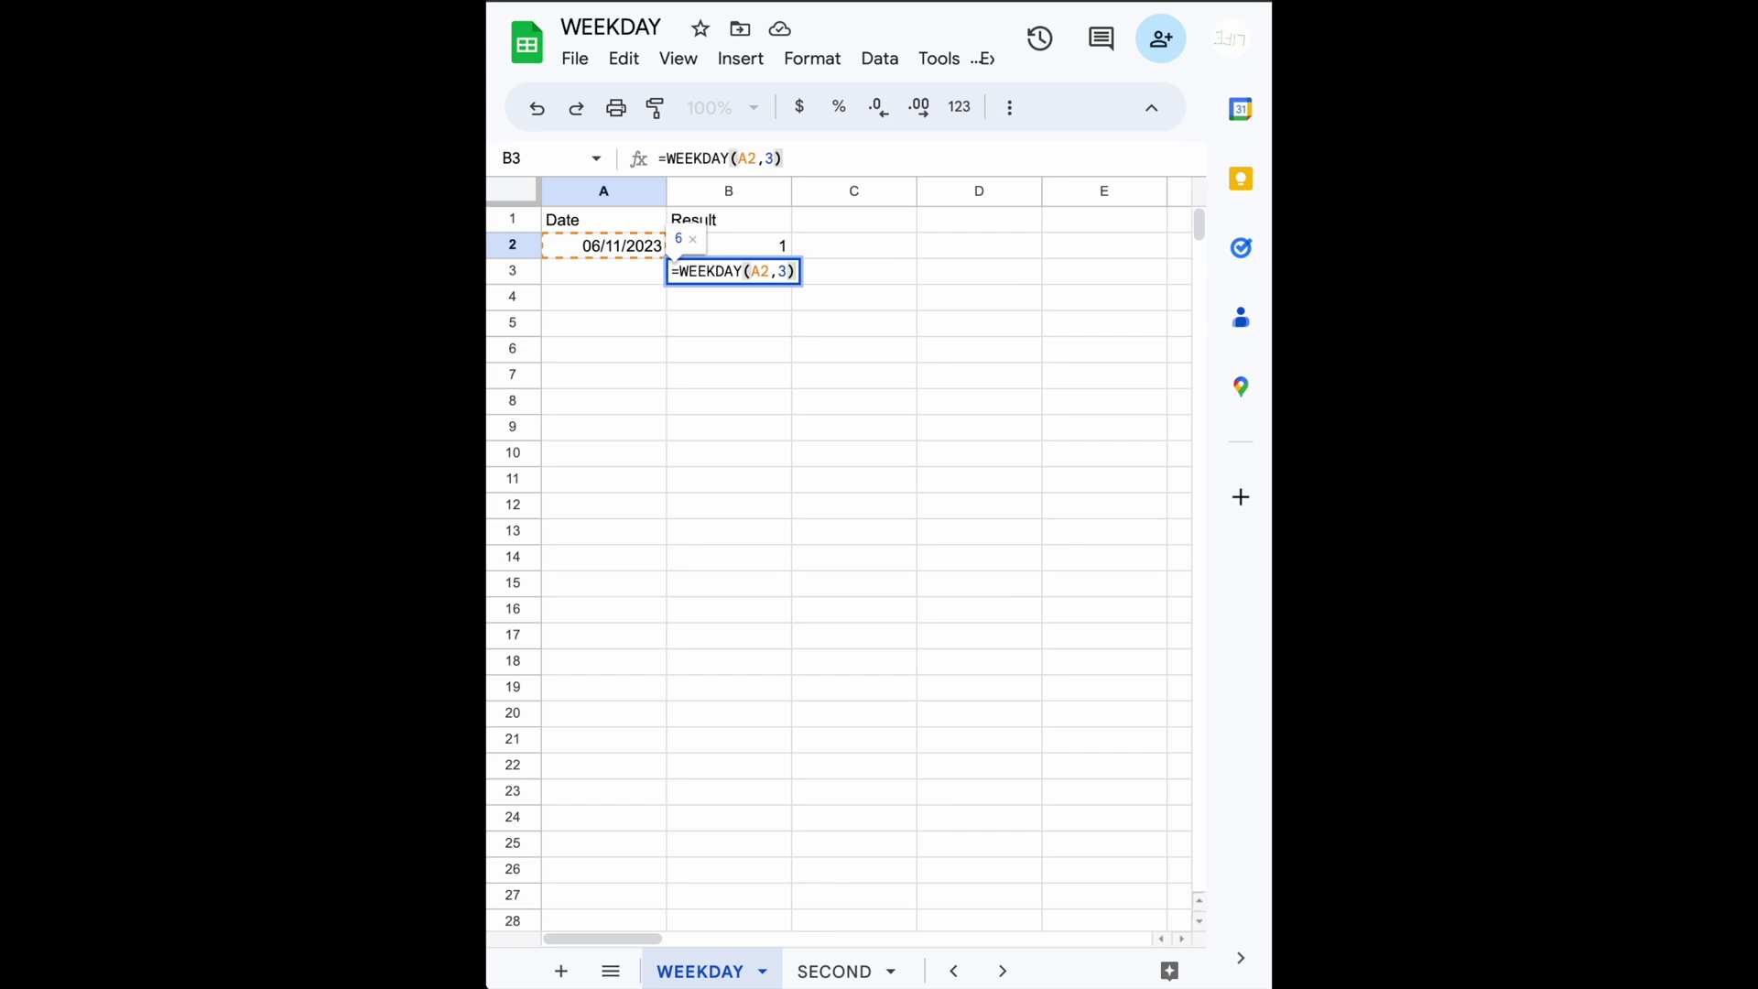
key(Return)
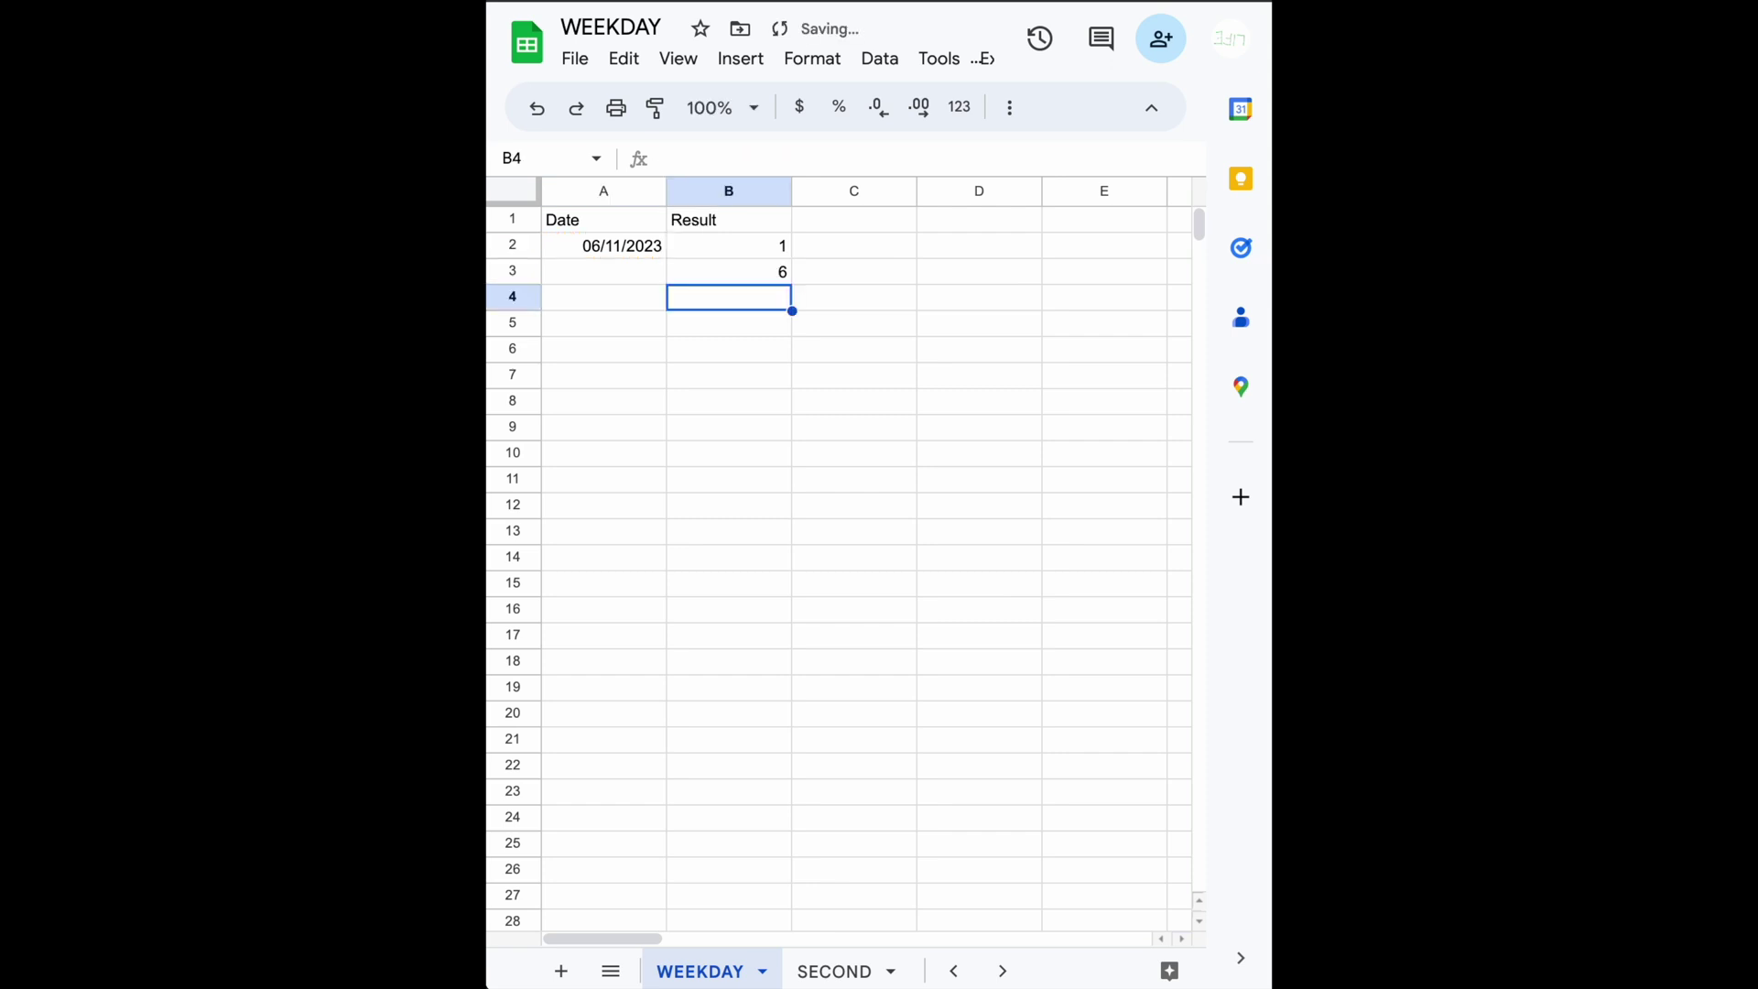
click(728, 272)
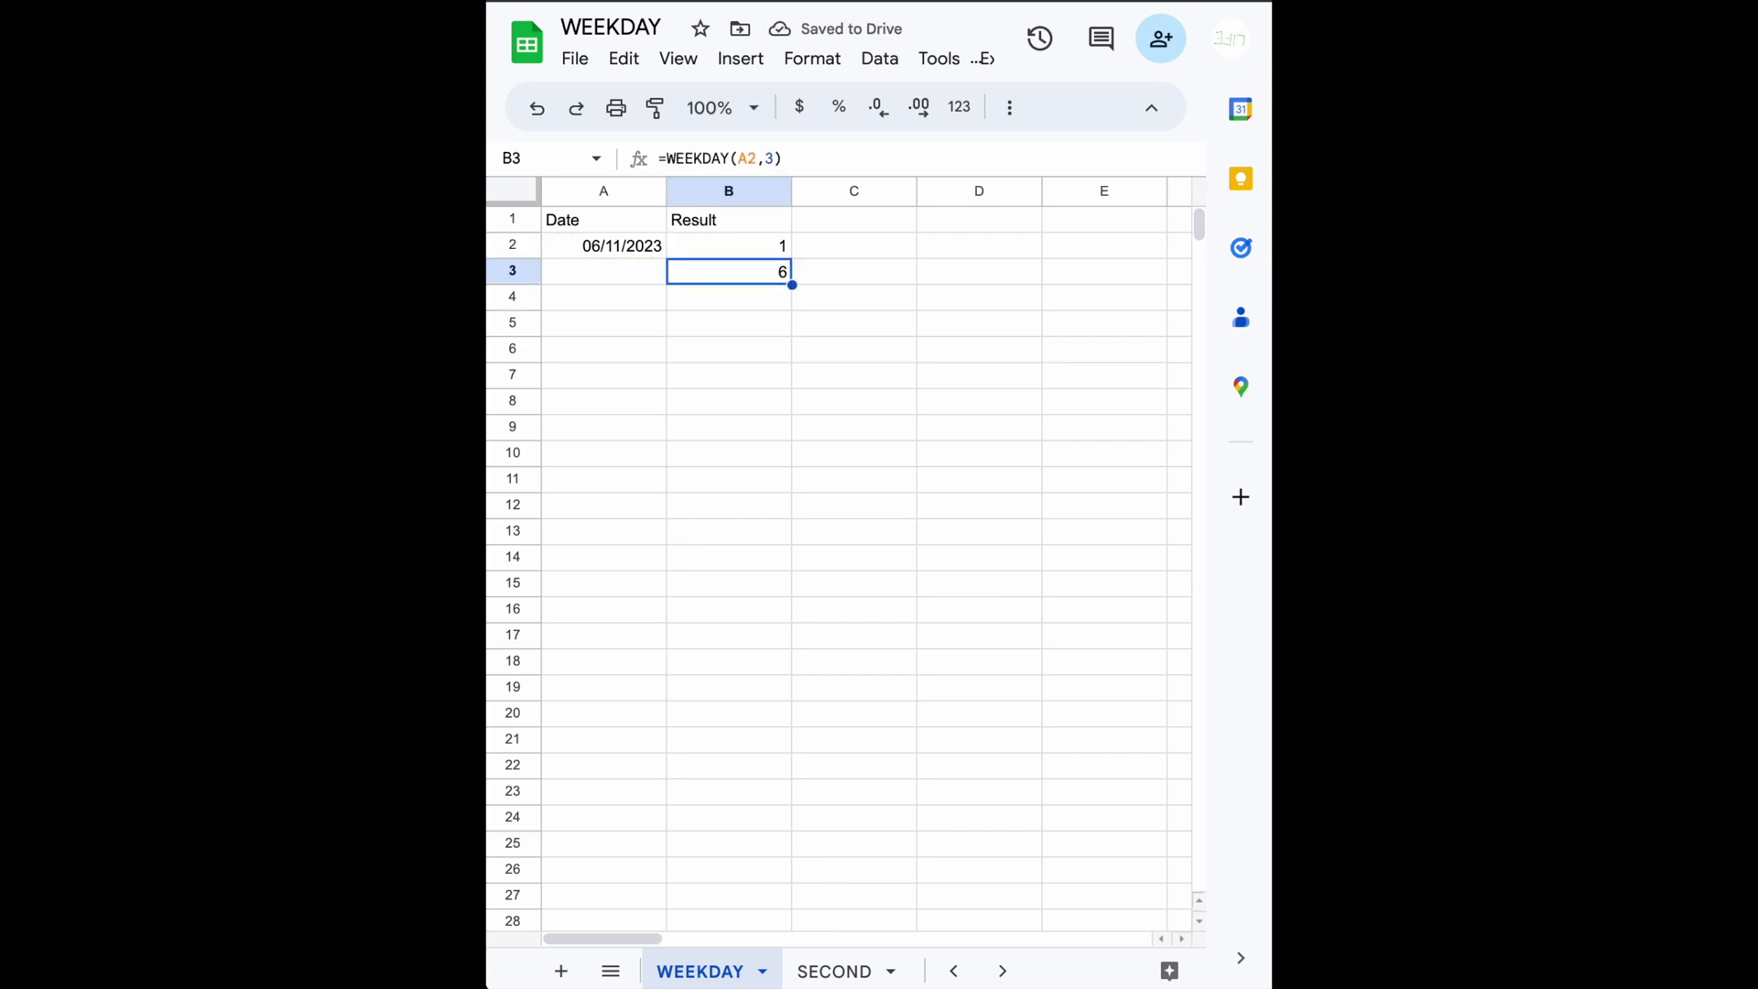
Enter the number 1 in cell A11, several rows below the results.
key(Down)
key(Down)
key(Down)
key(Down)
key(Down)
key(Down)
key(Down)
key(Down)
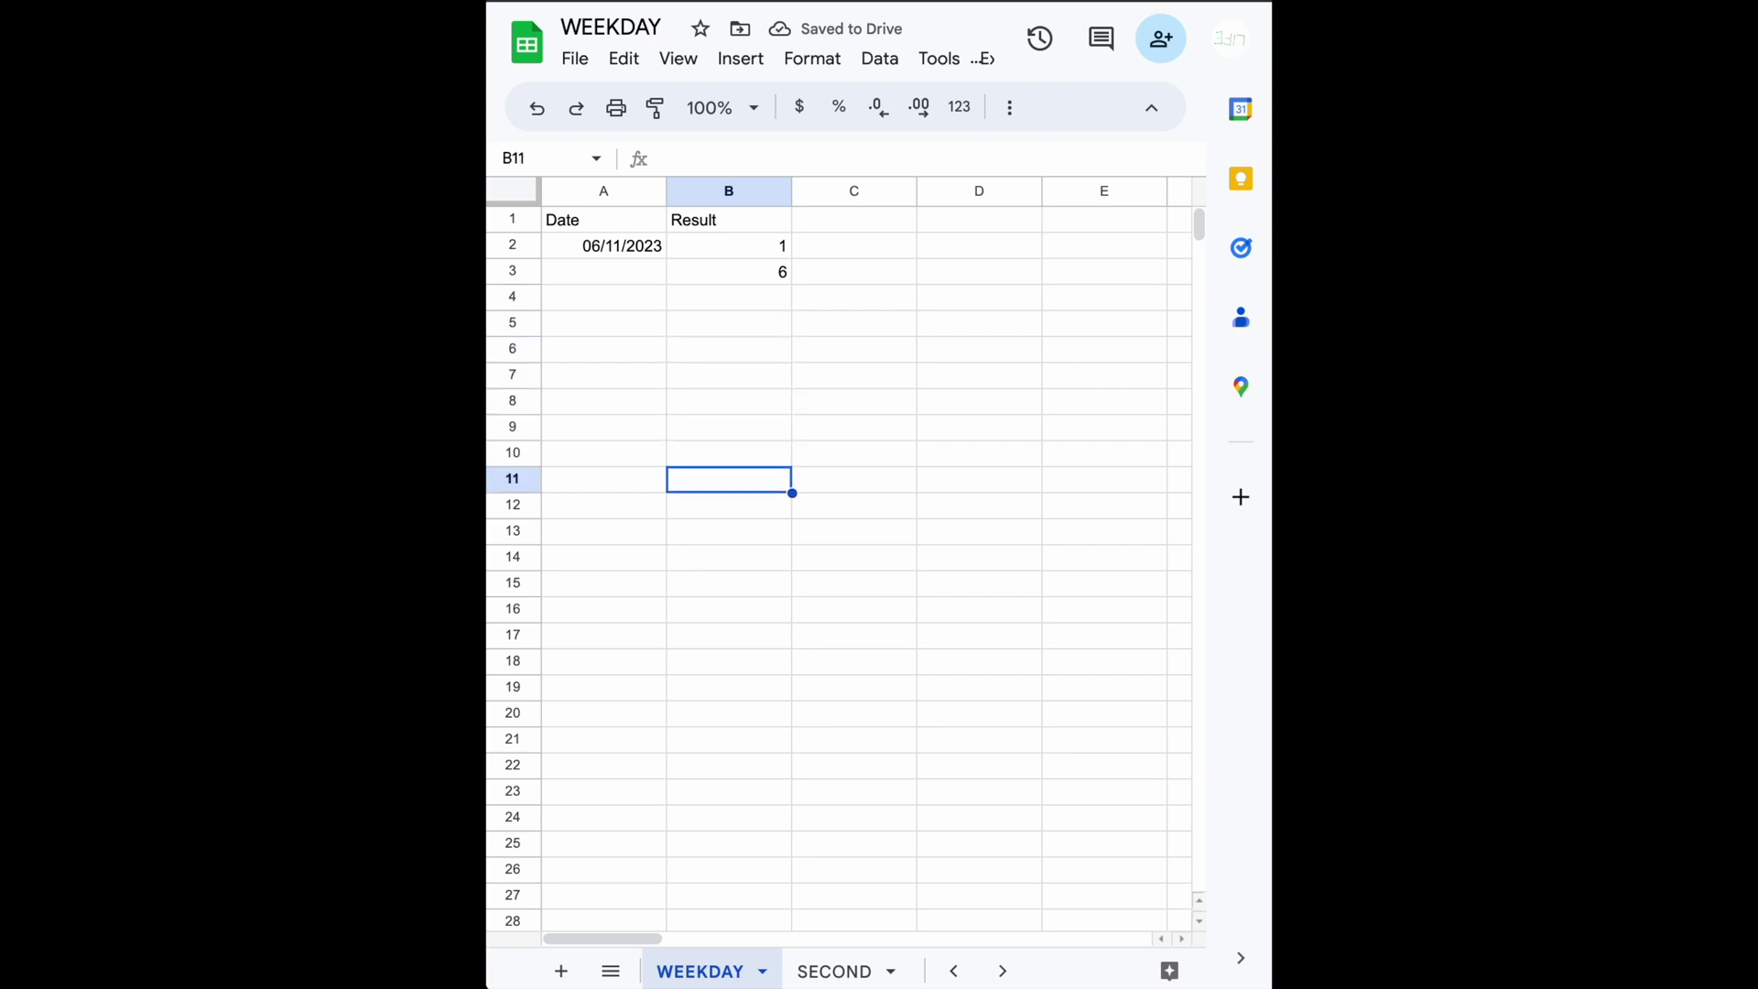
key(Left)
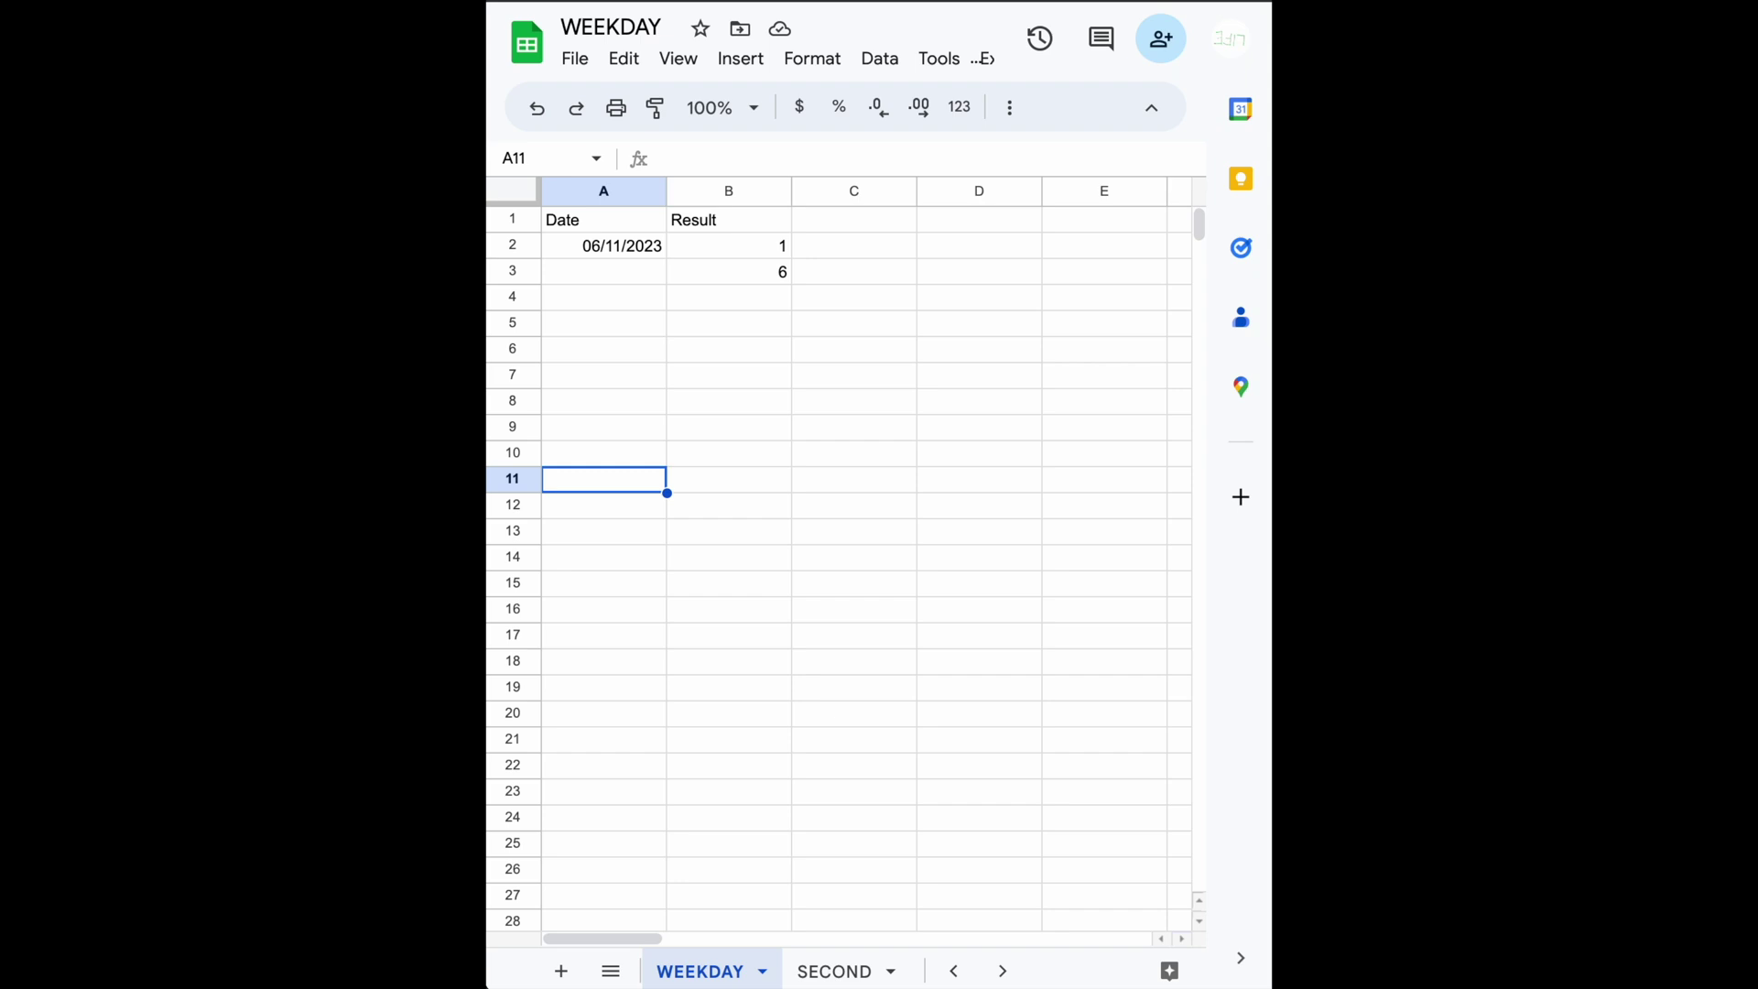
text(1)
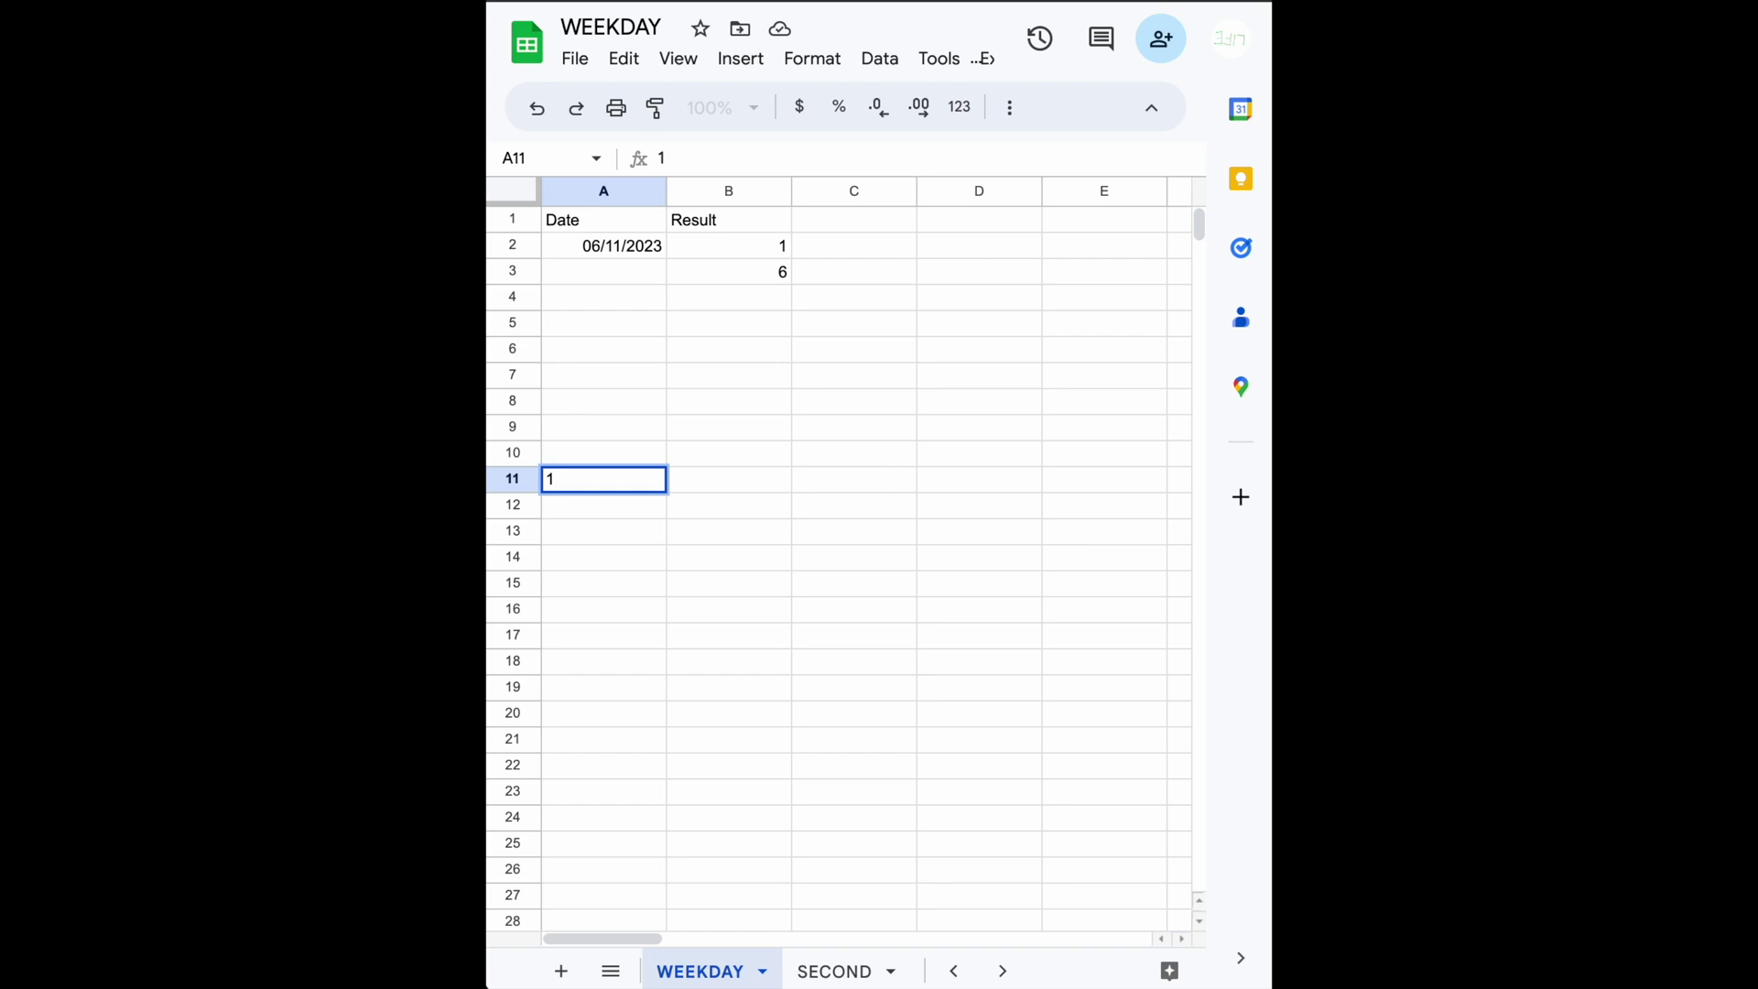
Enter 2 in cell A12 and 3 in cell A13 to continue the list of numbers.
click(732, 247)
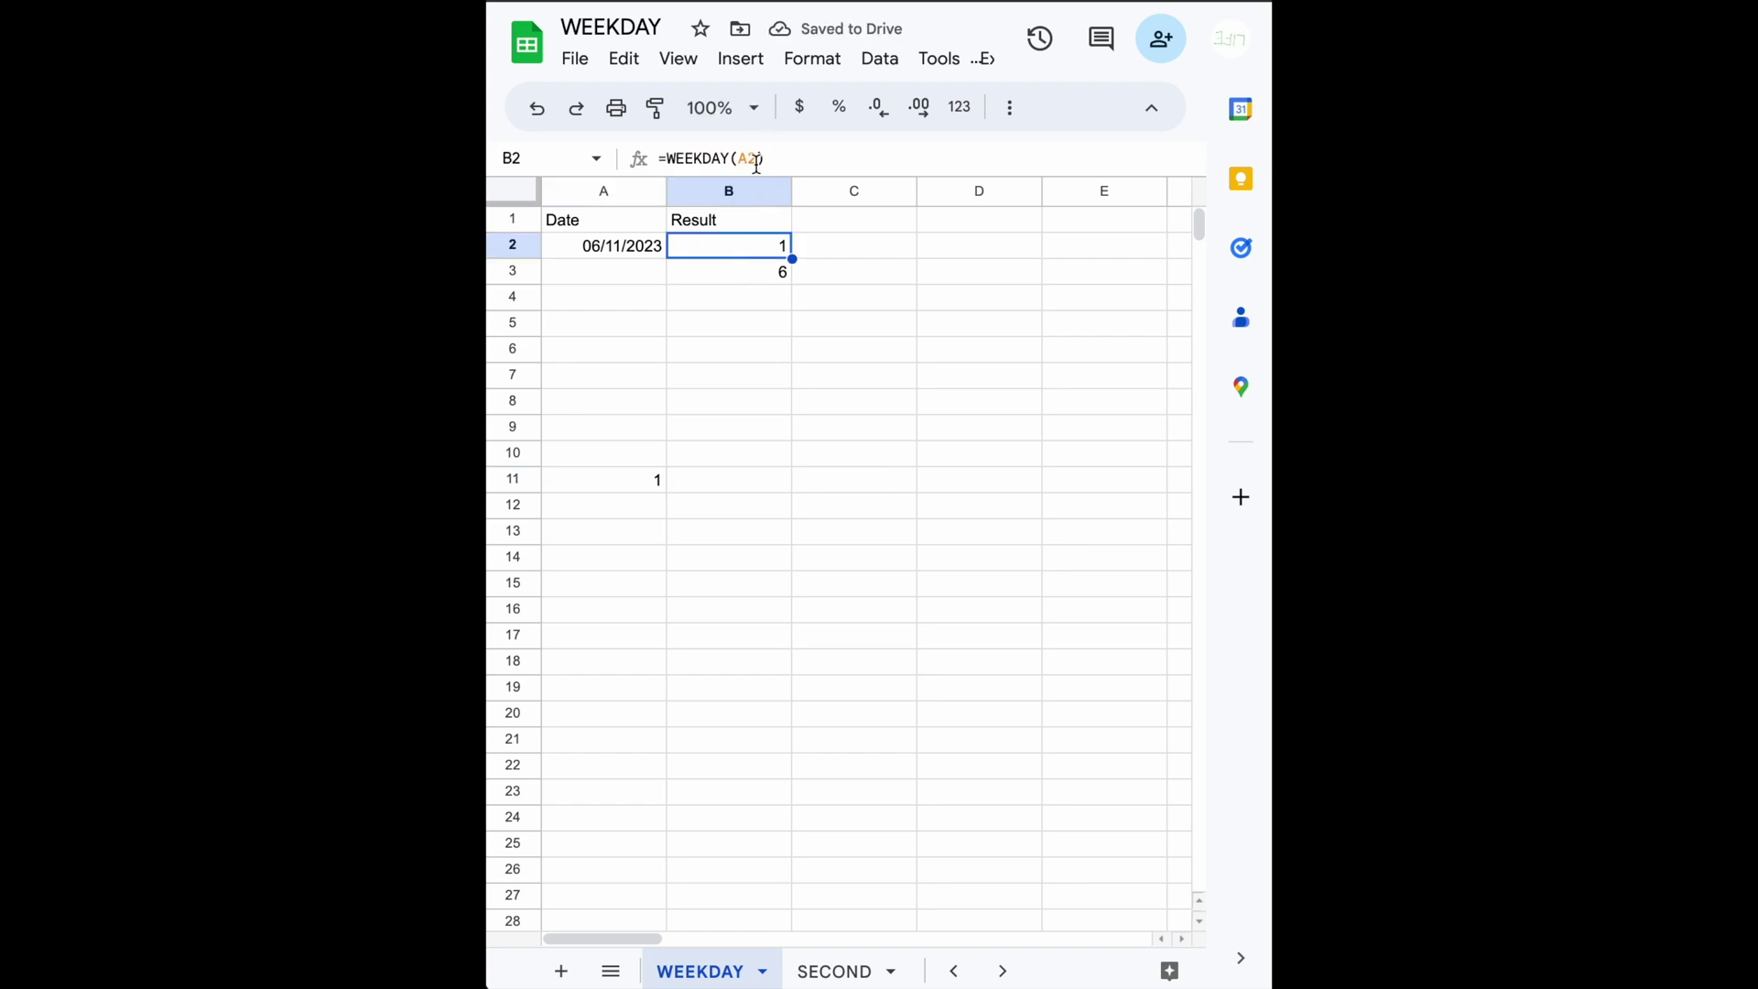
click(746, 279)
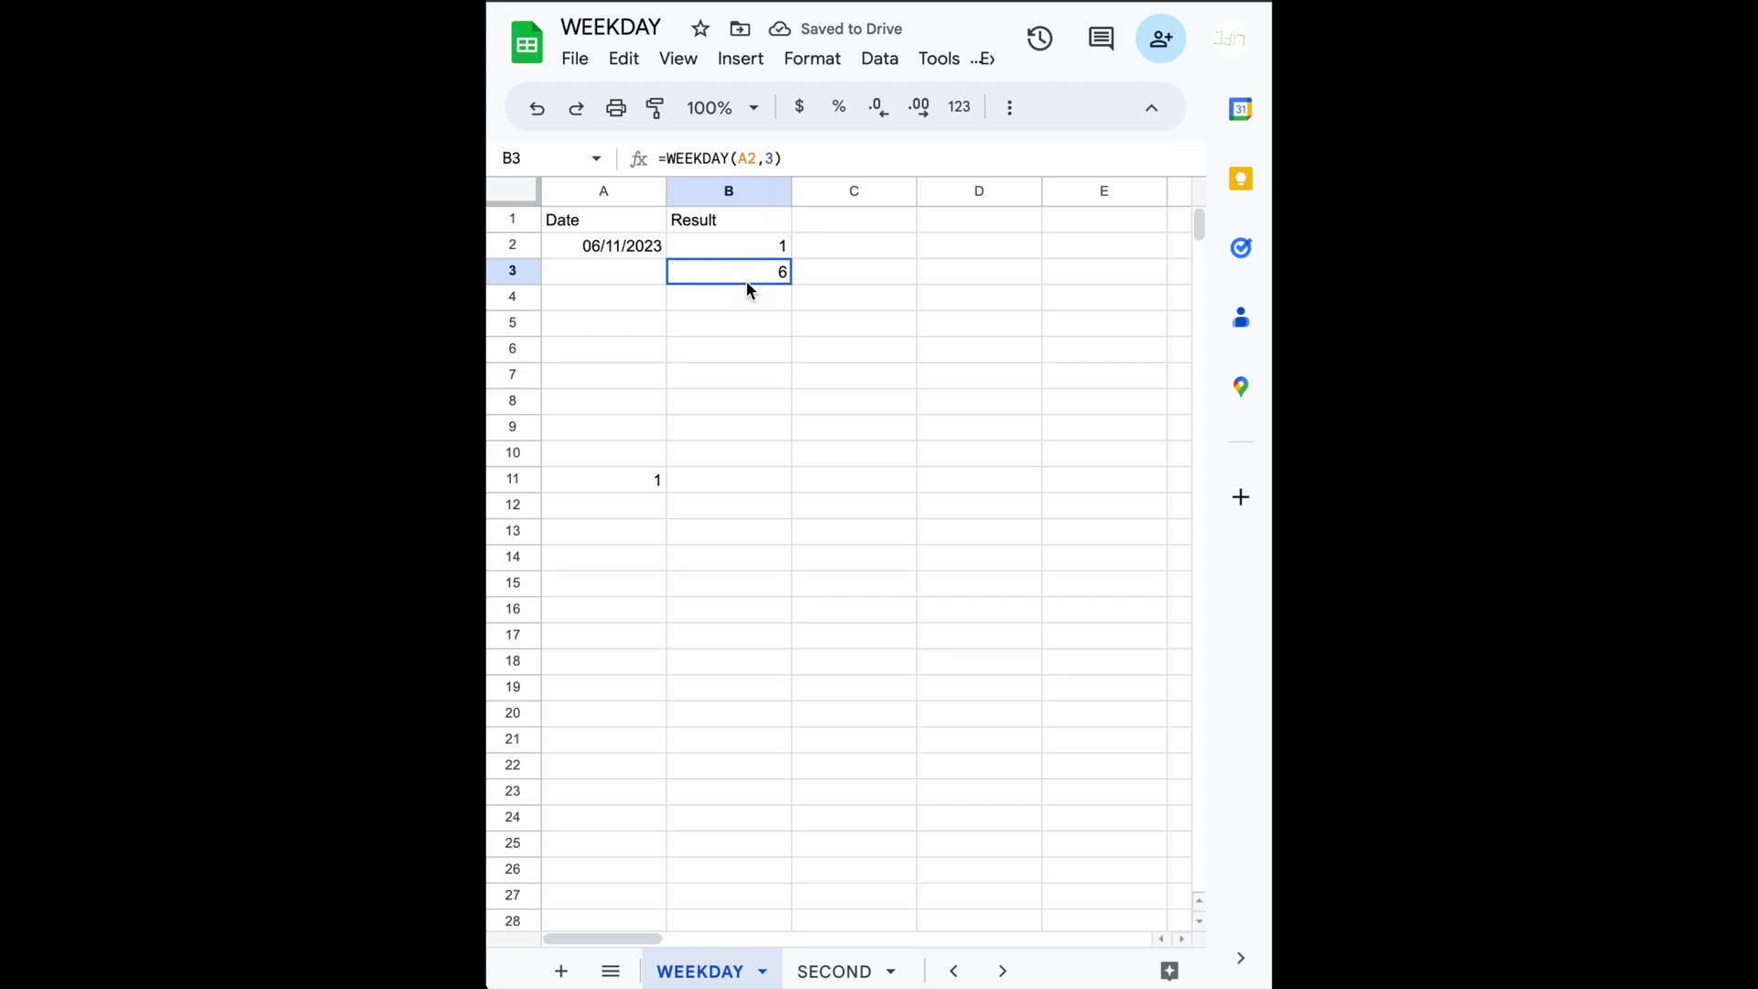
click(635, 486)
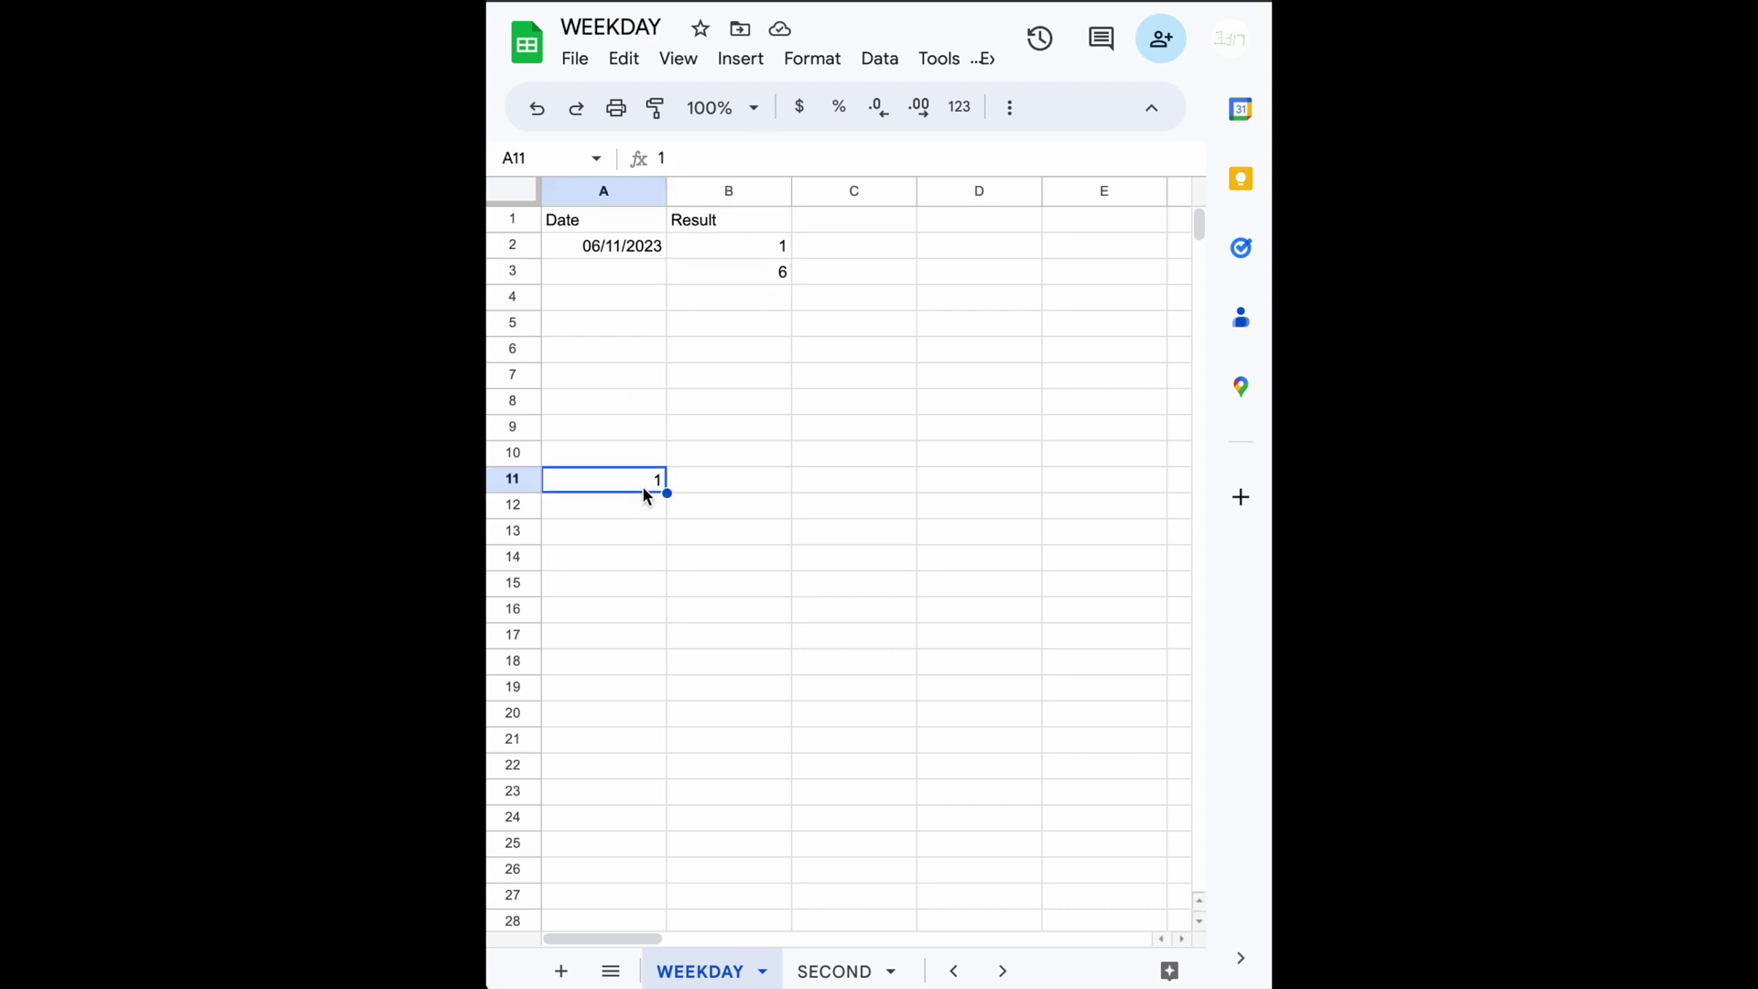
click(637, 511)
text(2)
key(Return)
text(3)
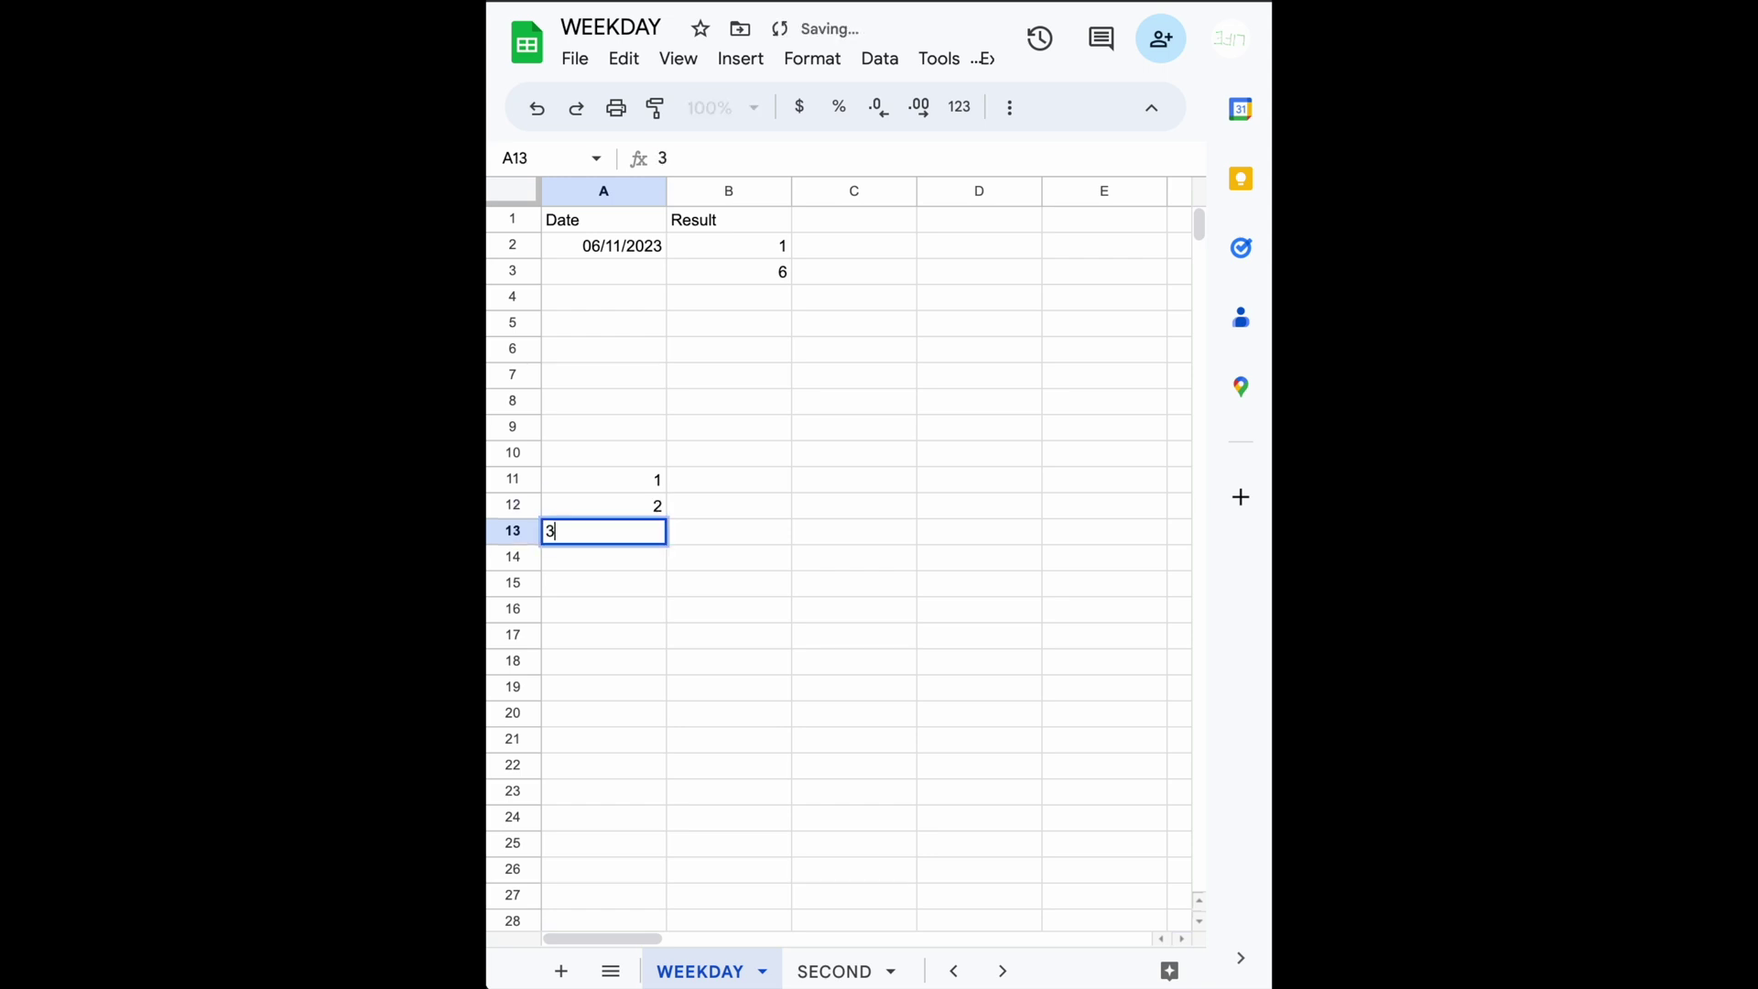
key(Return)
Enter the range 1-7 in cell B11 beside the number 1.
key(Up)
key(Up)
key(Up)
key(Right)
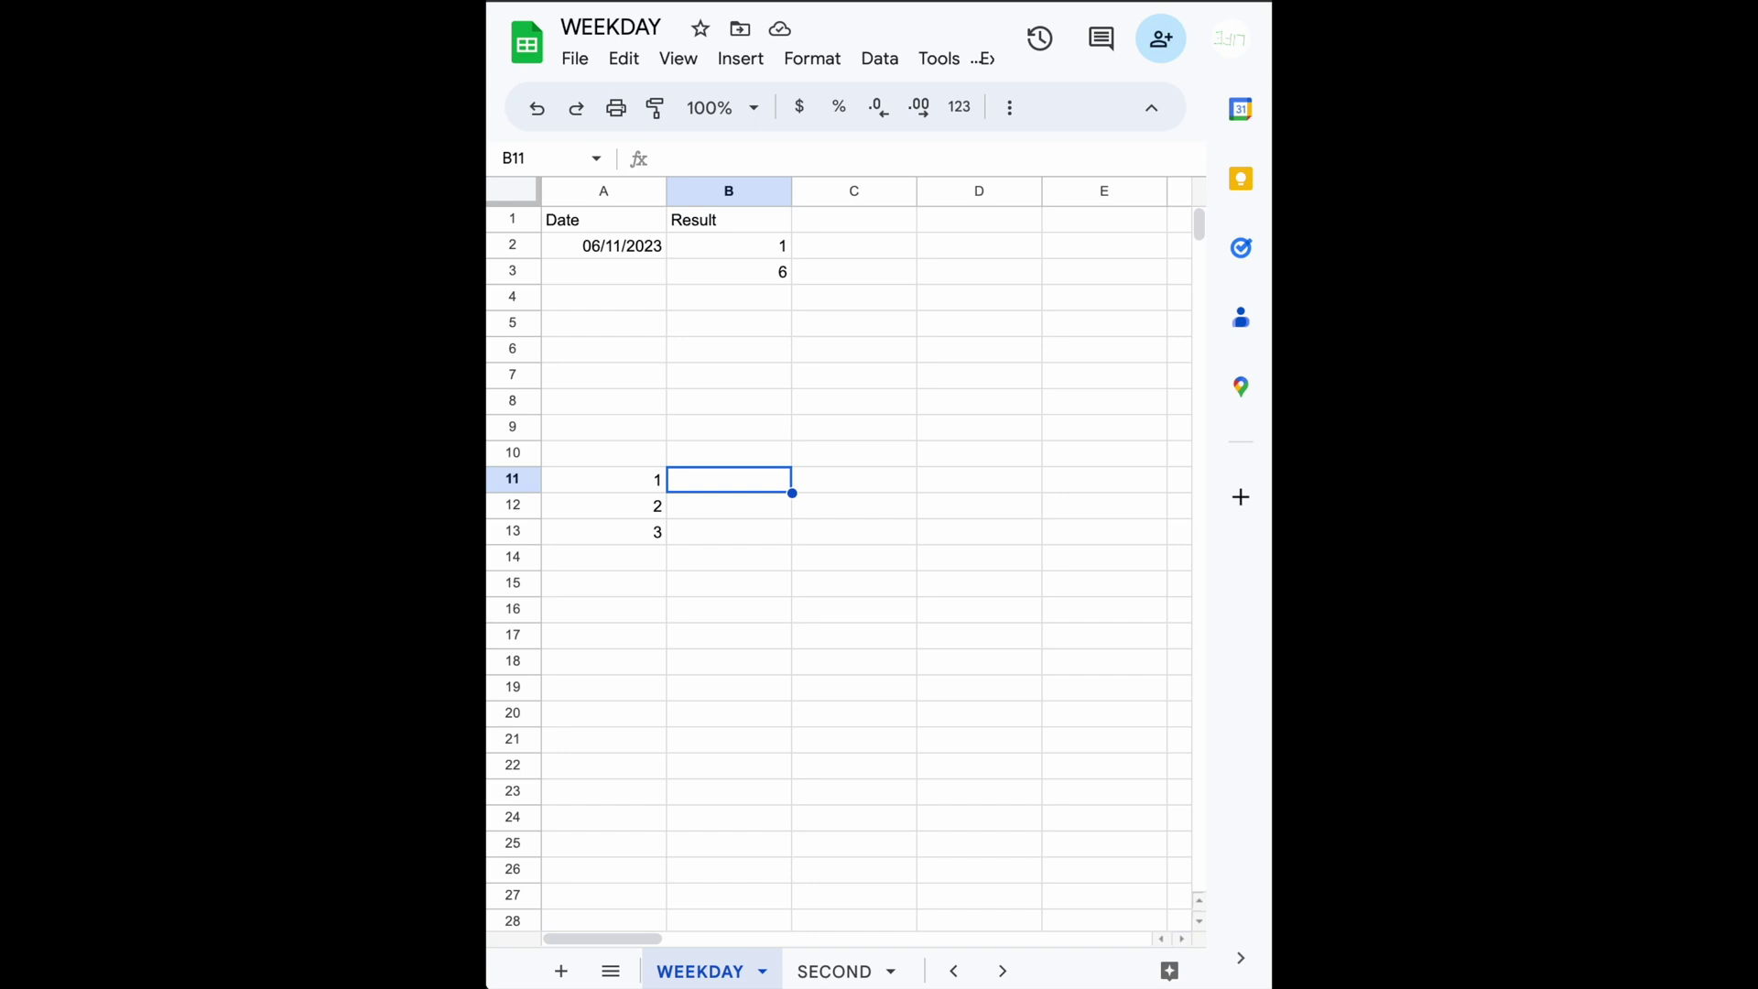
text(1-7)
key(Tab)
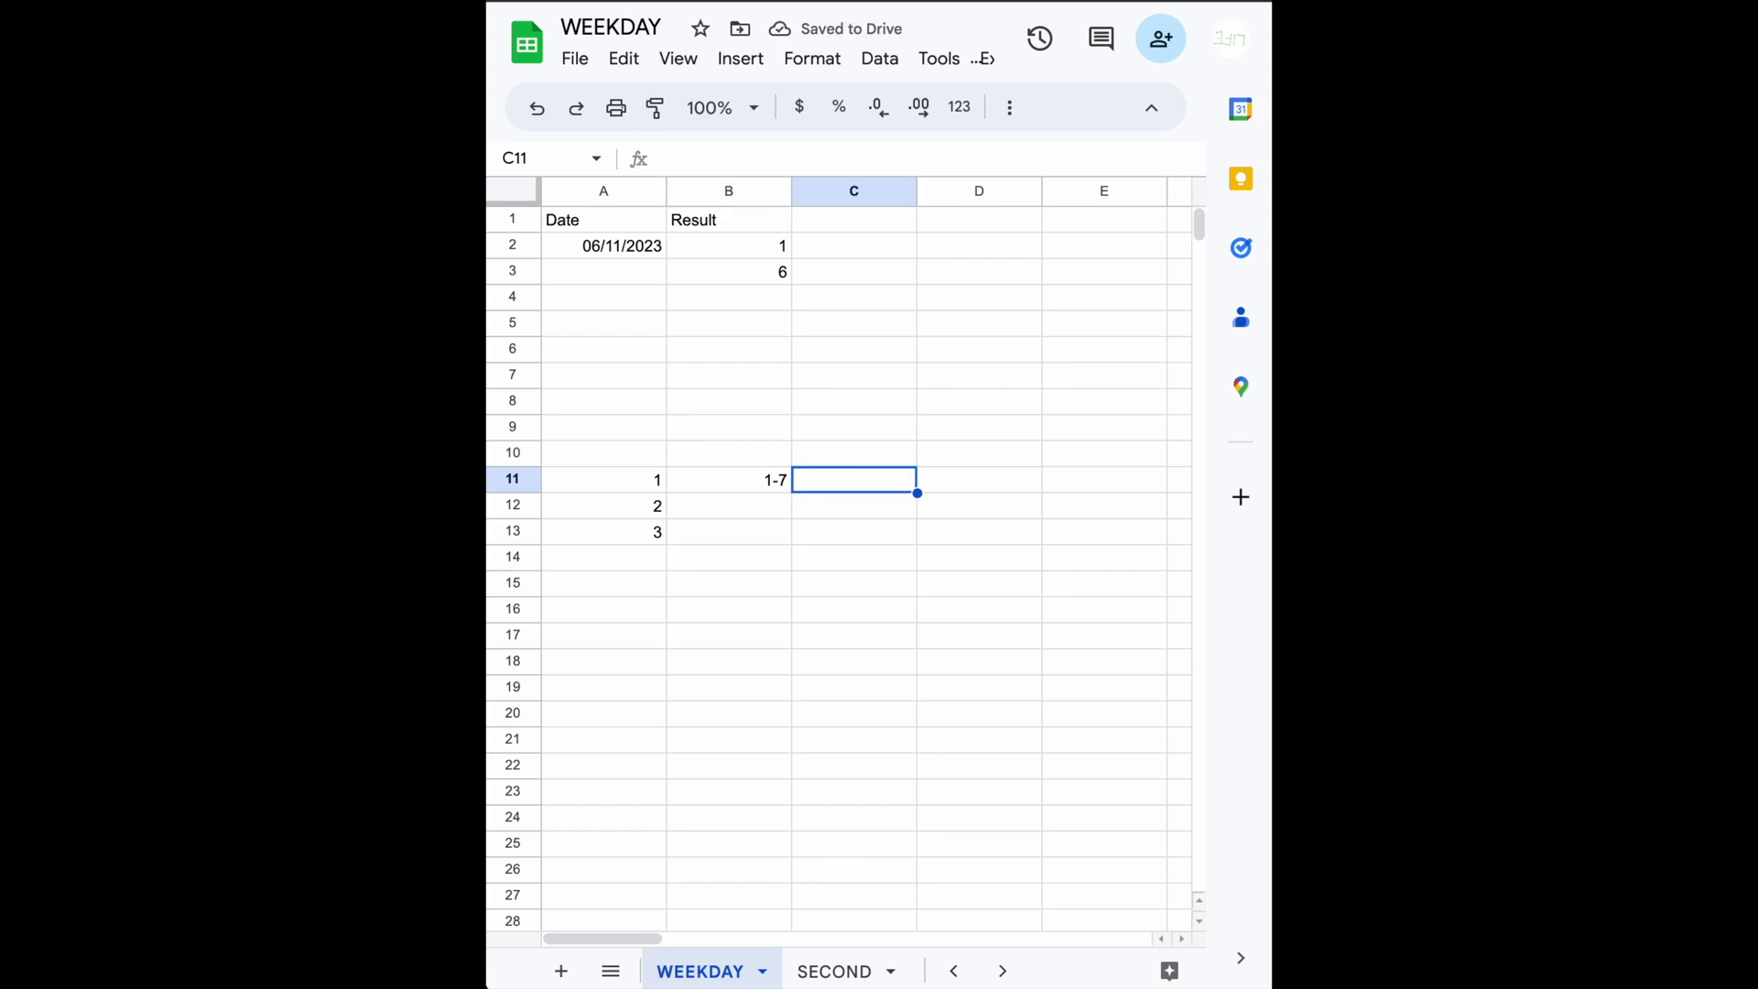
Enter Sunday in cell C11 and Saturday in cell D11 as the first and last day for type 1.
text(Sunday)
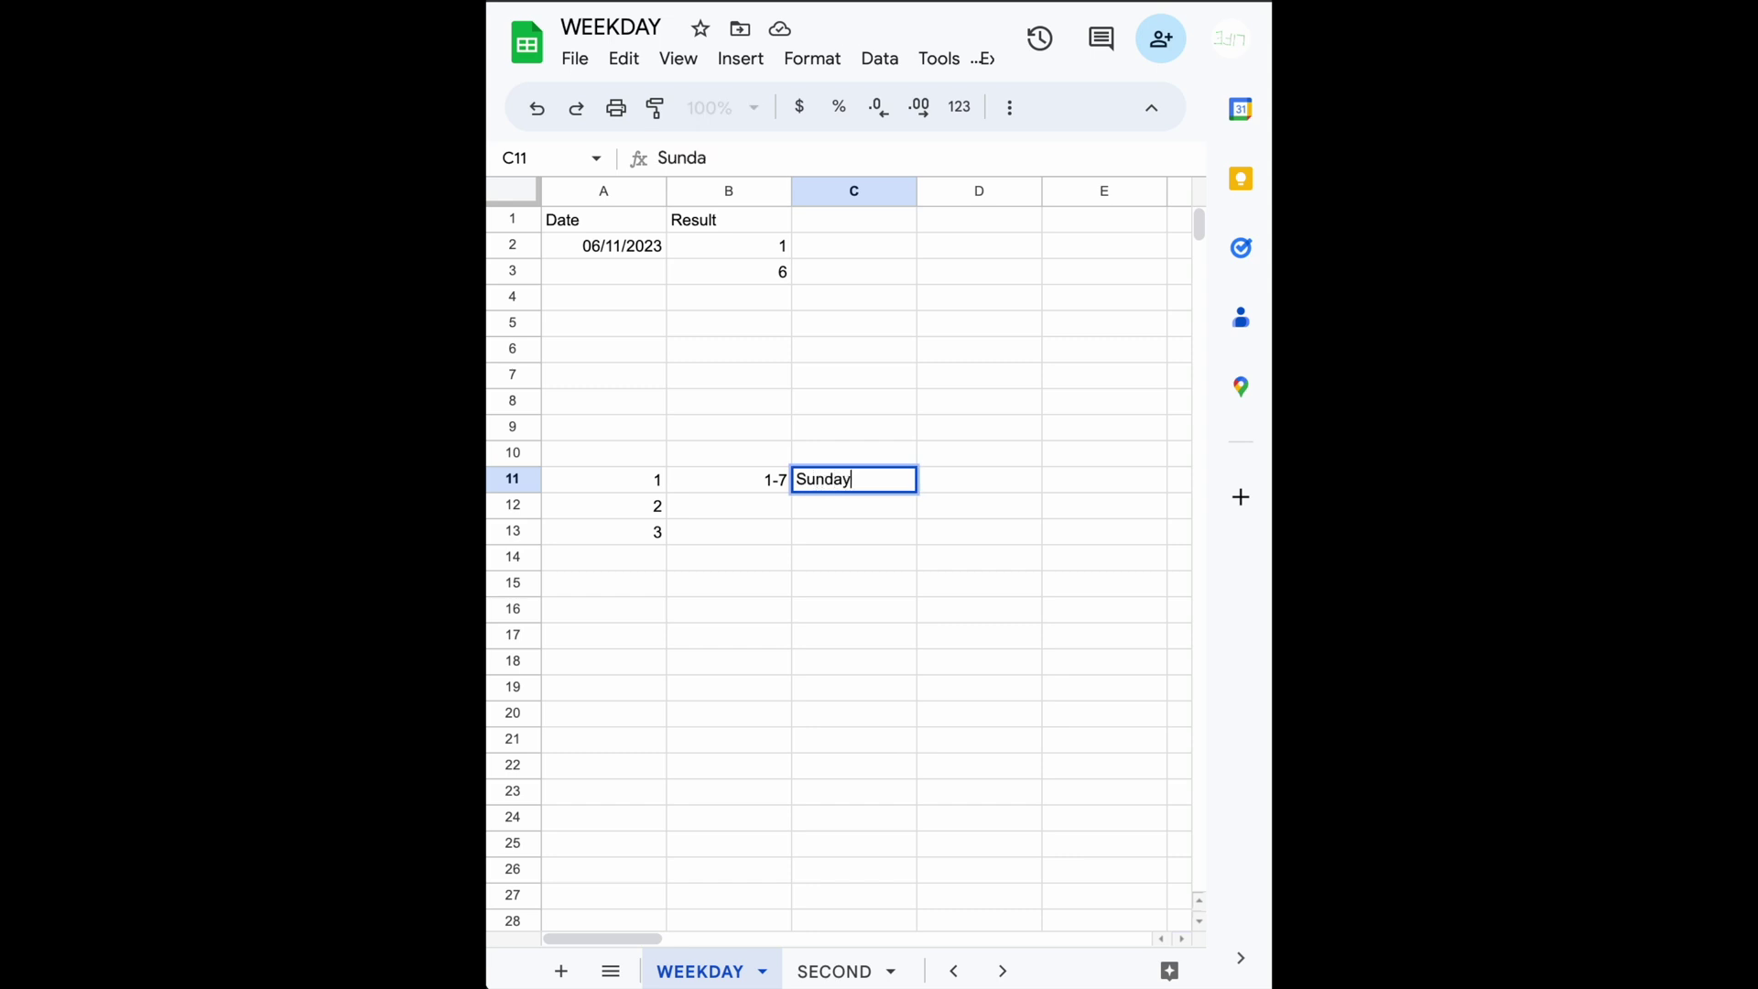
key(Tab)
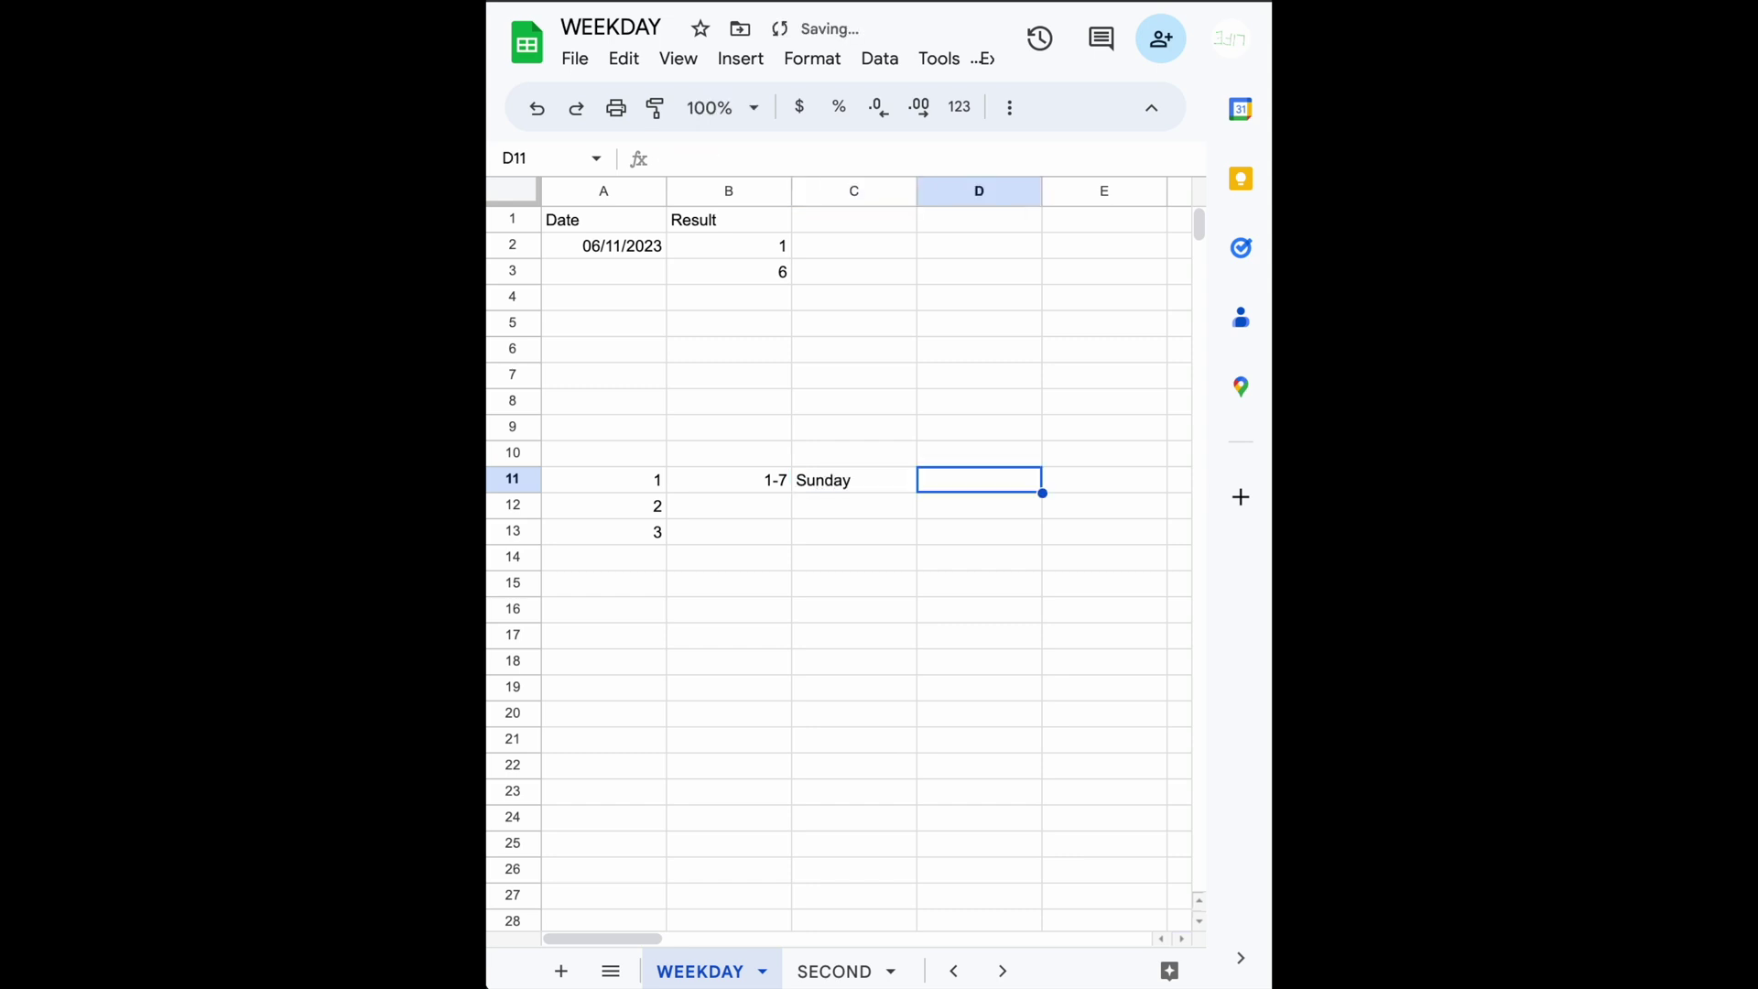
text(Sa)
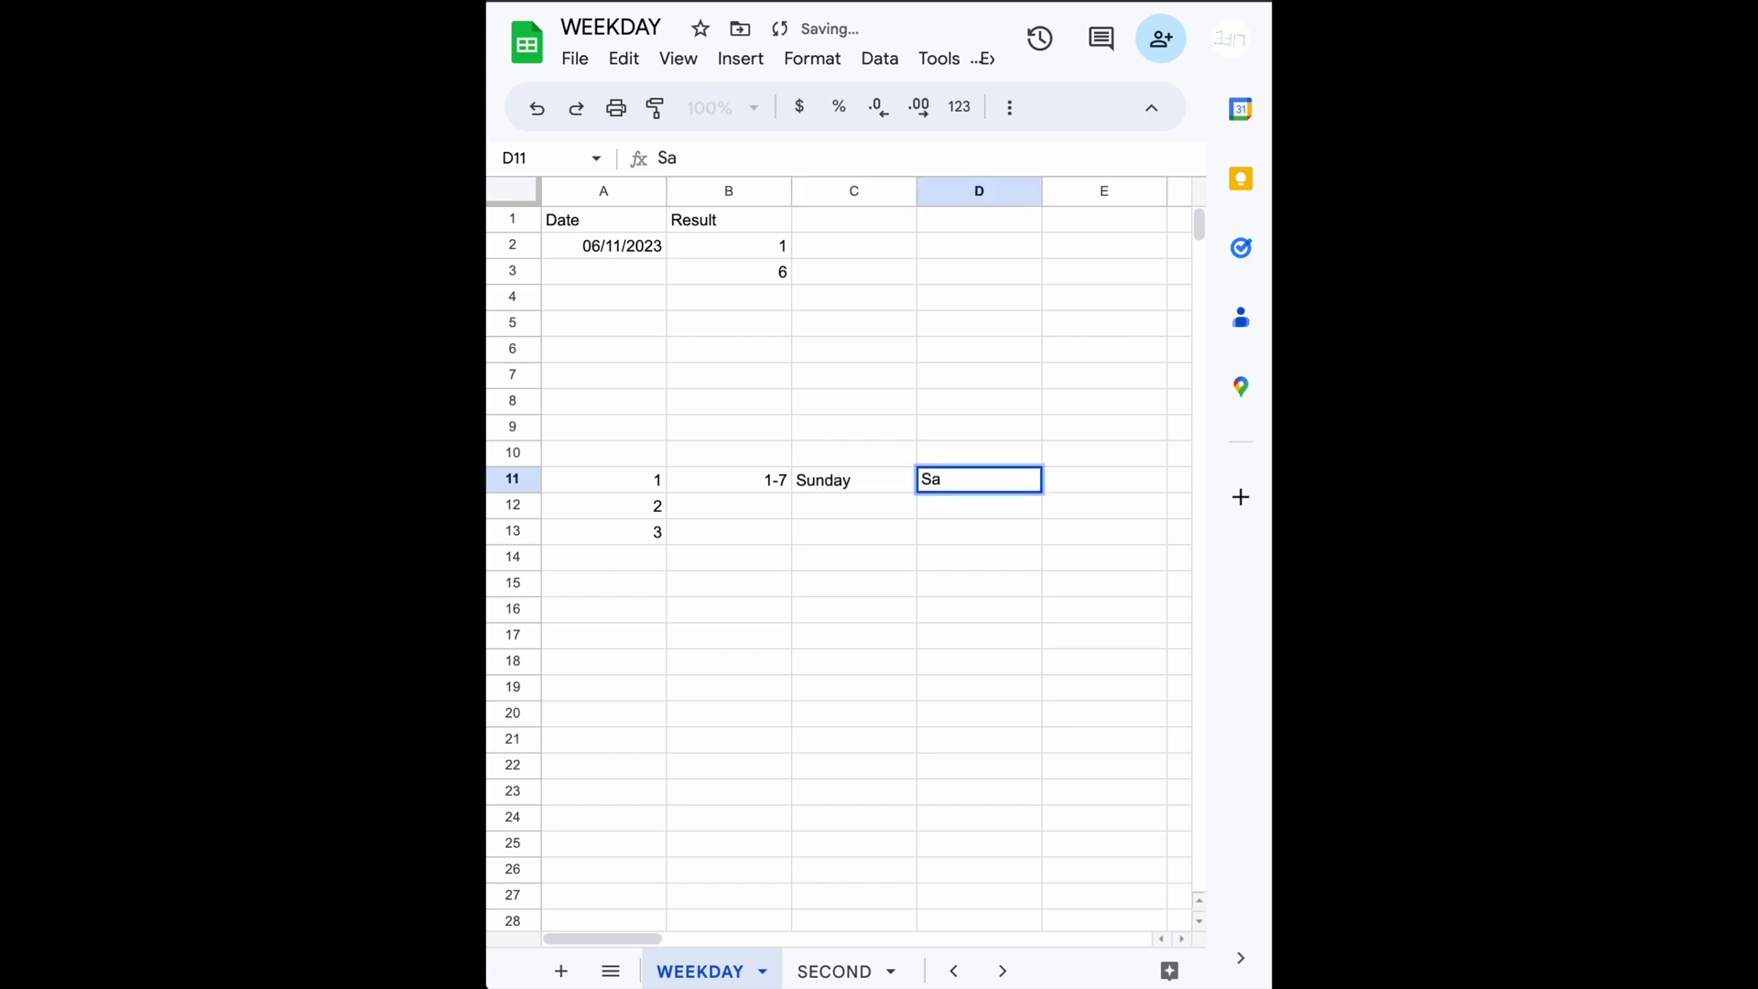
text(turday)
key(Return)
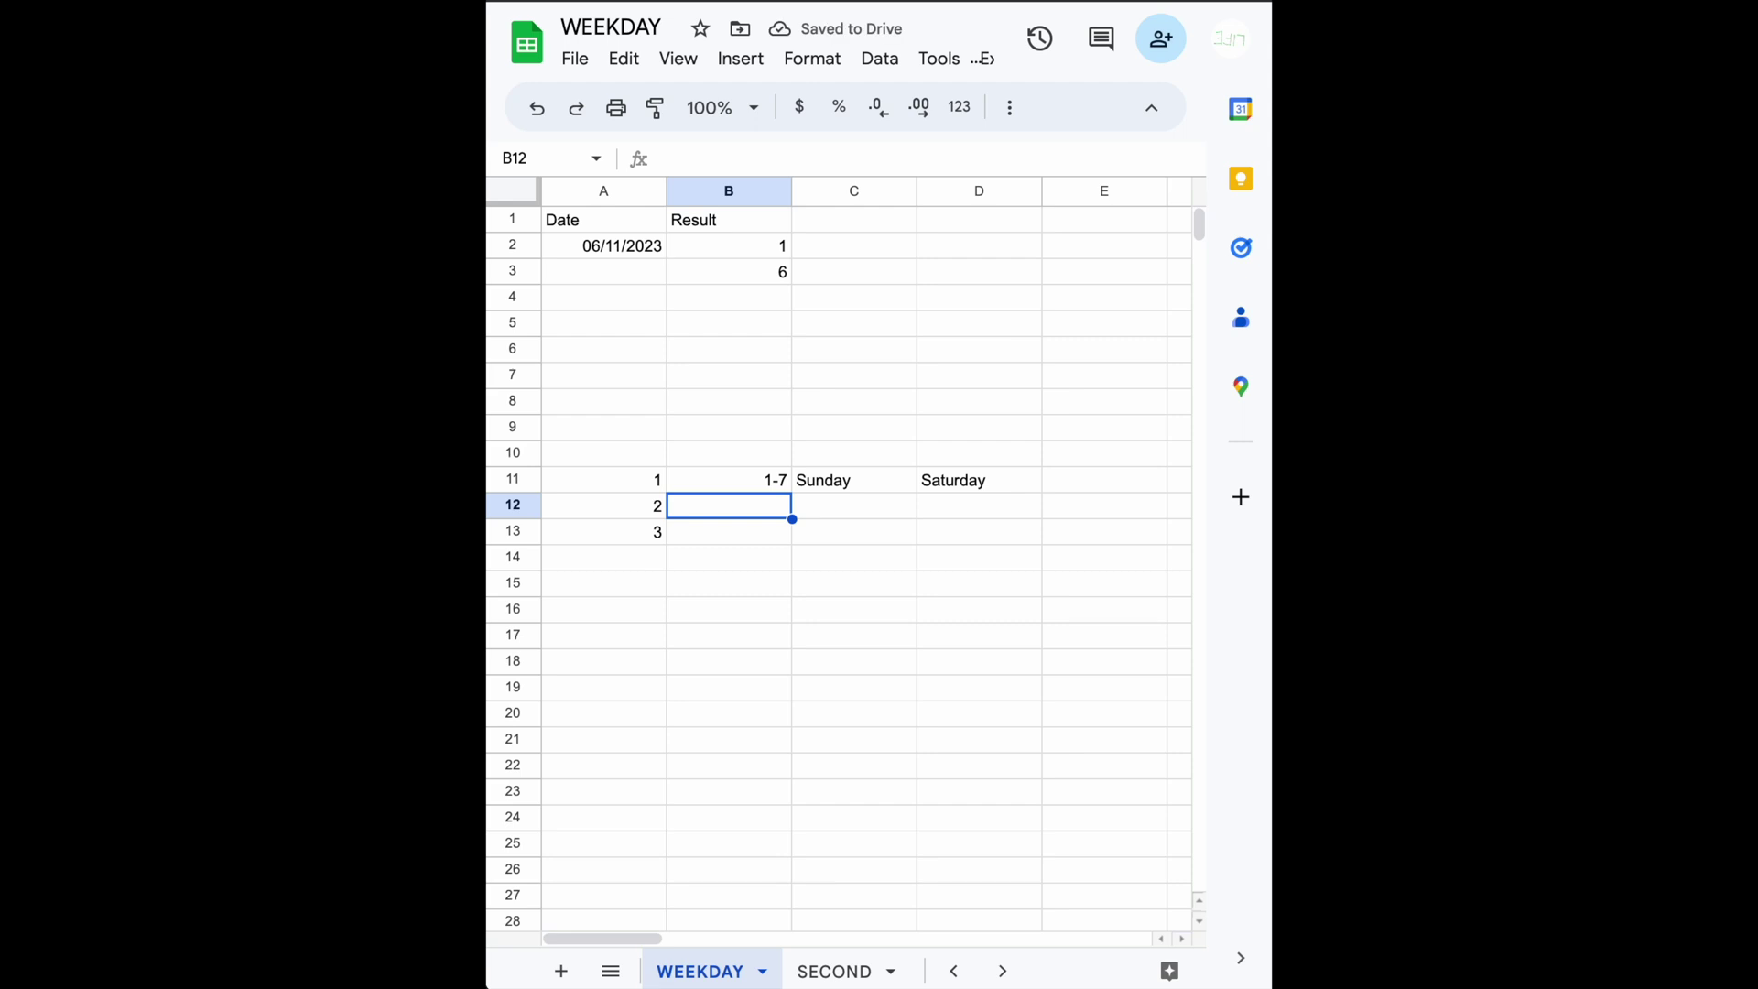
Fill in the type 2 row with 1-7 in B12, Monday in C12 and Sunday in D12.
text(1-7)
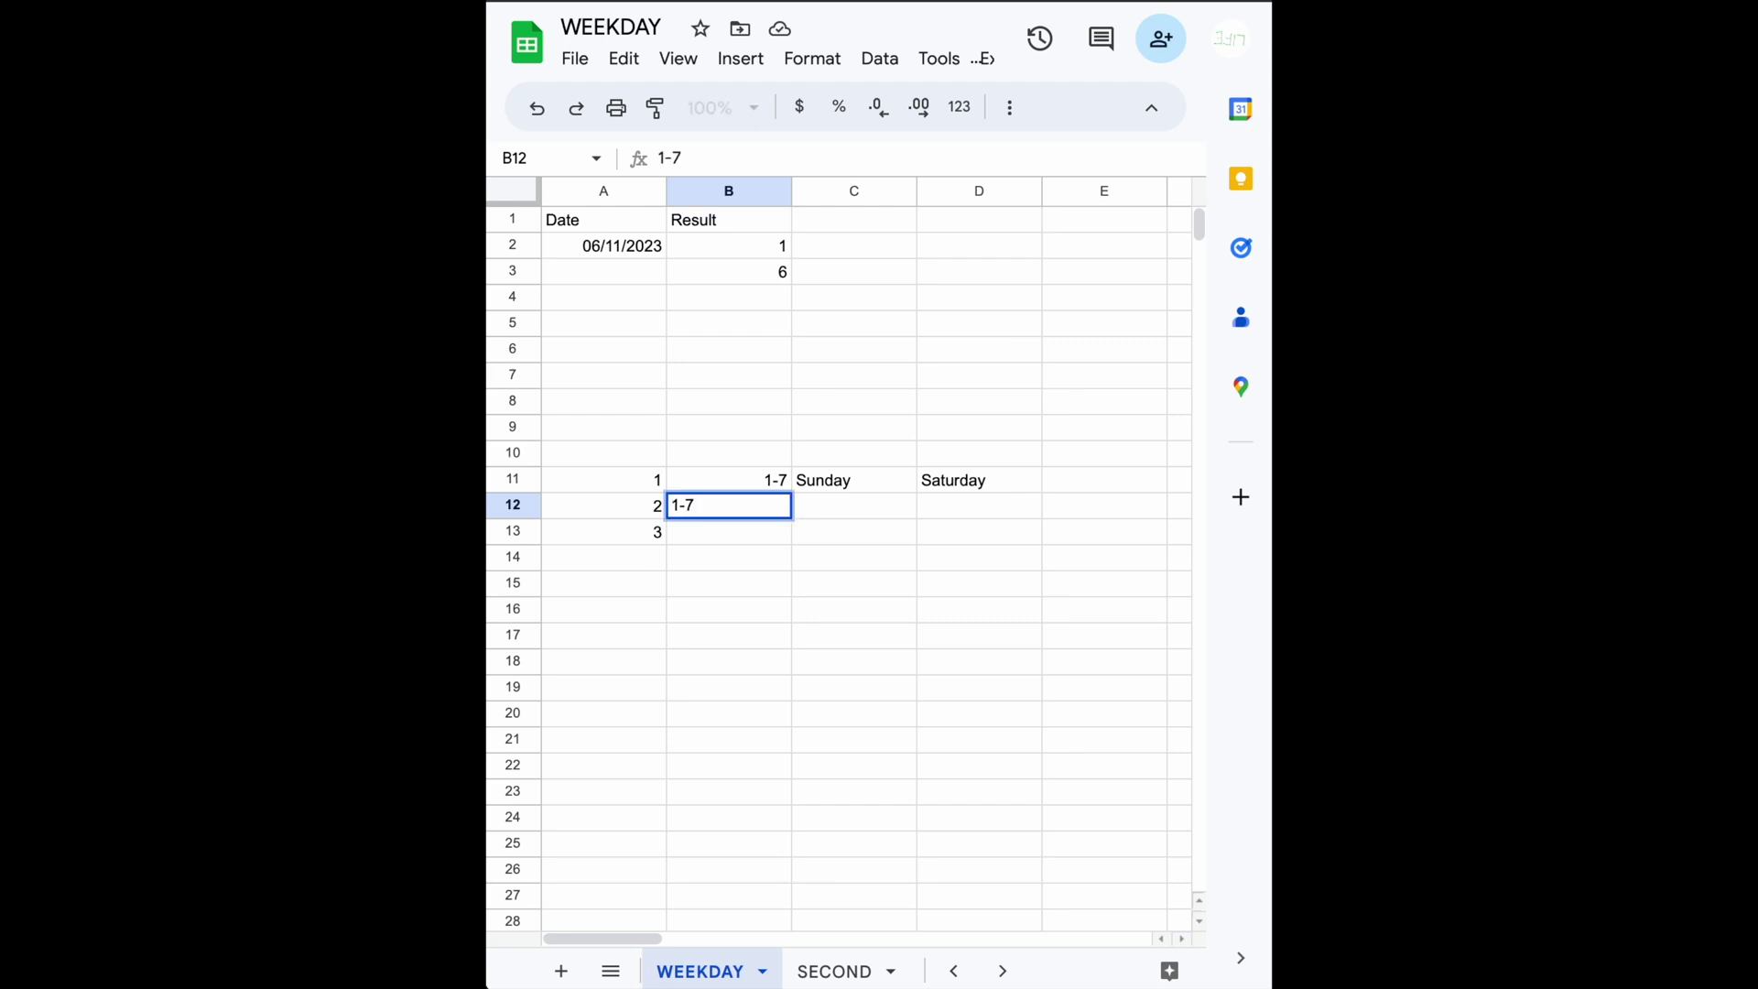
key(Tab)
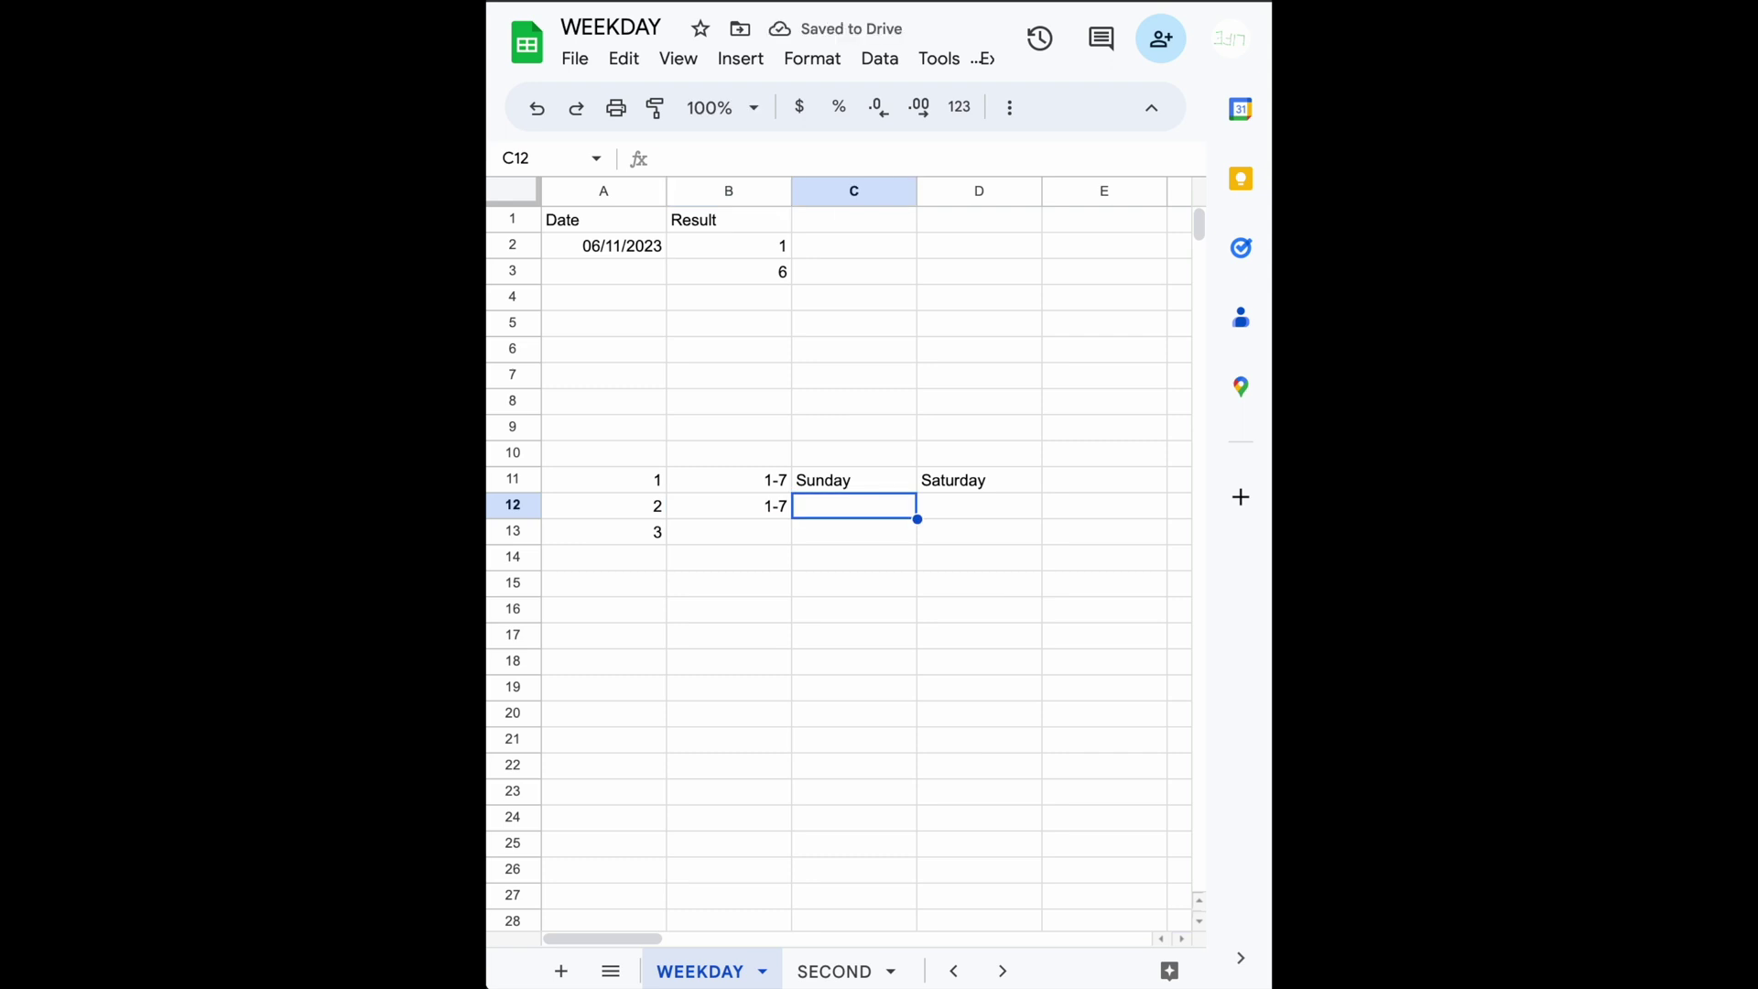
text(Monday)
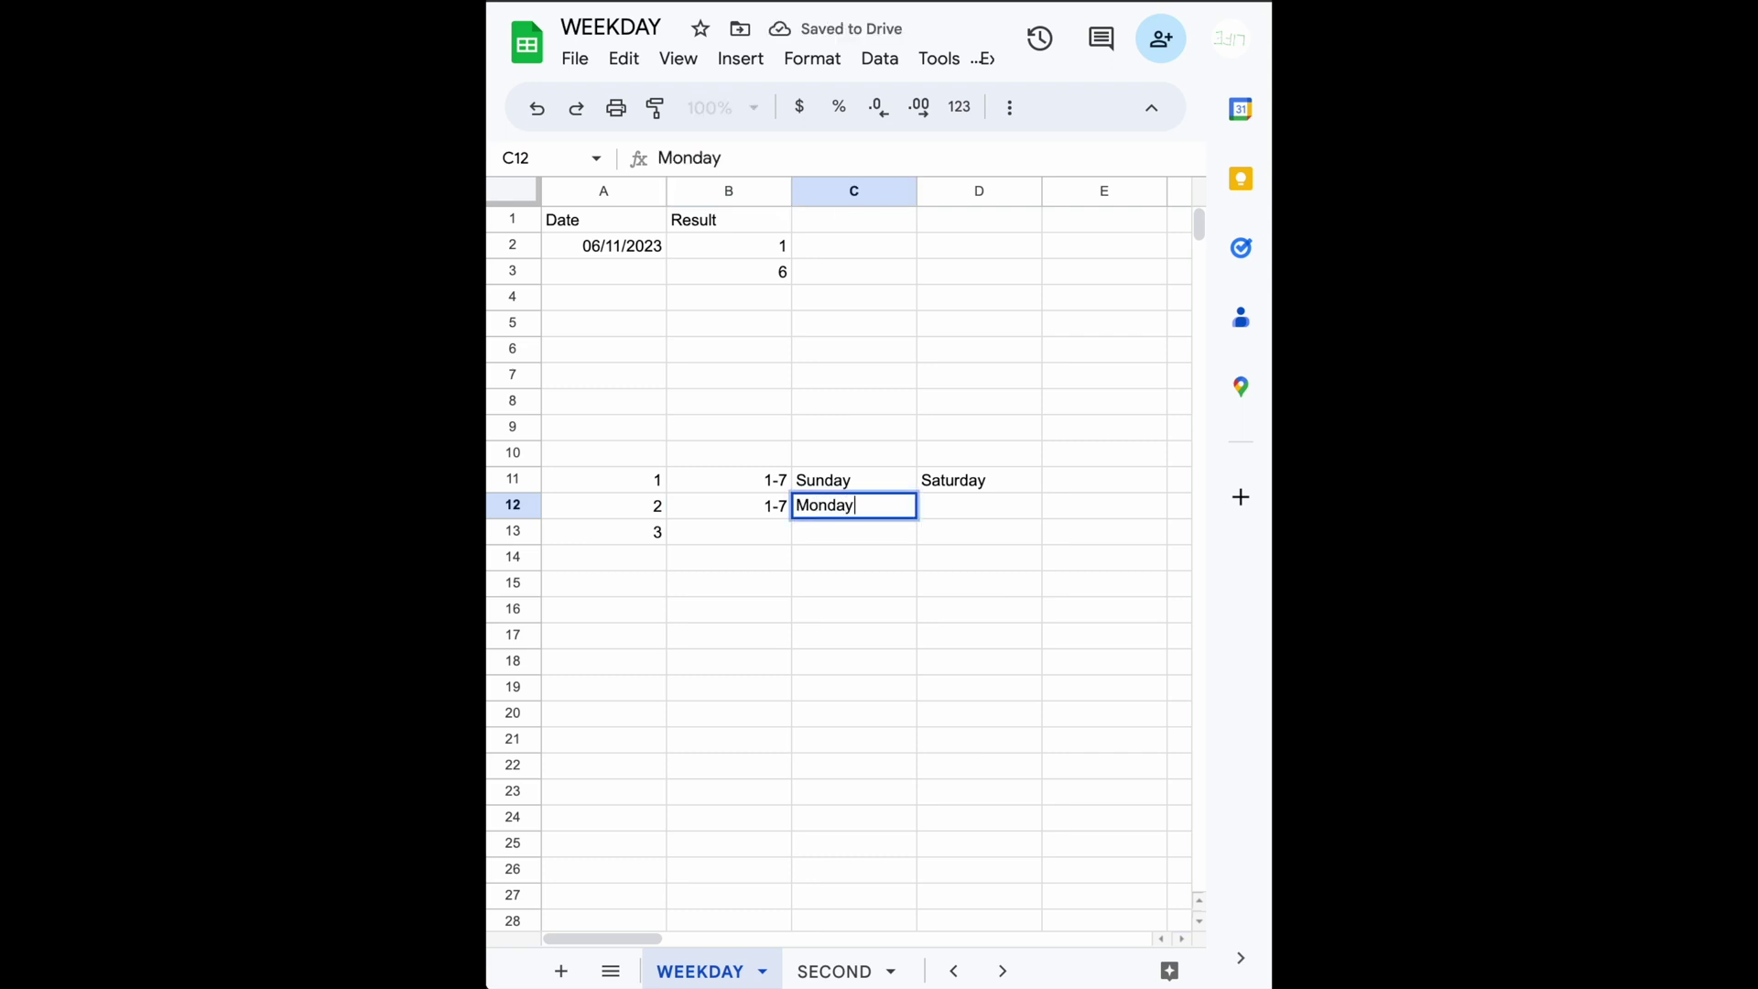
key(Tab)
text(Sun)
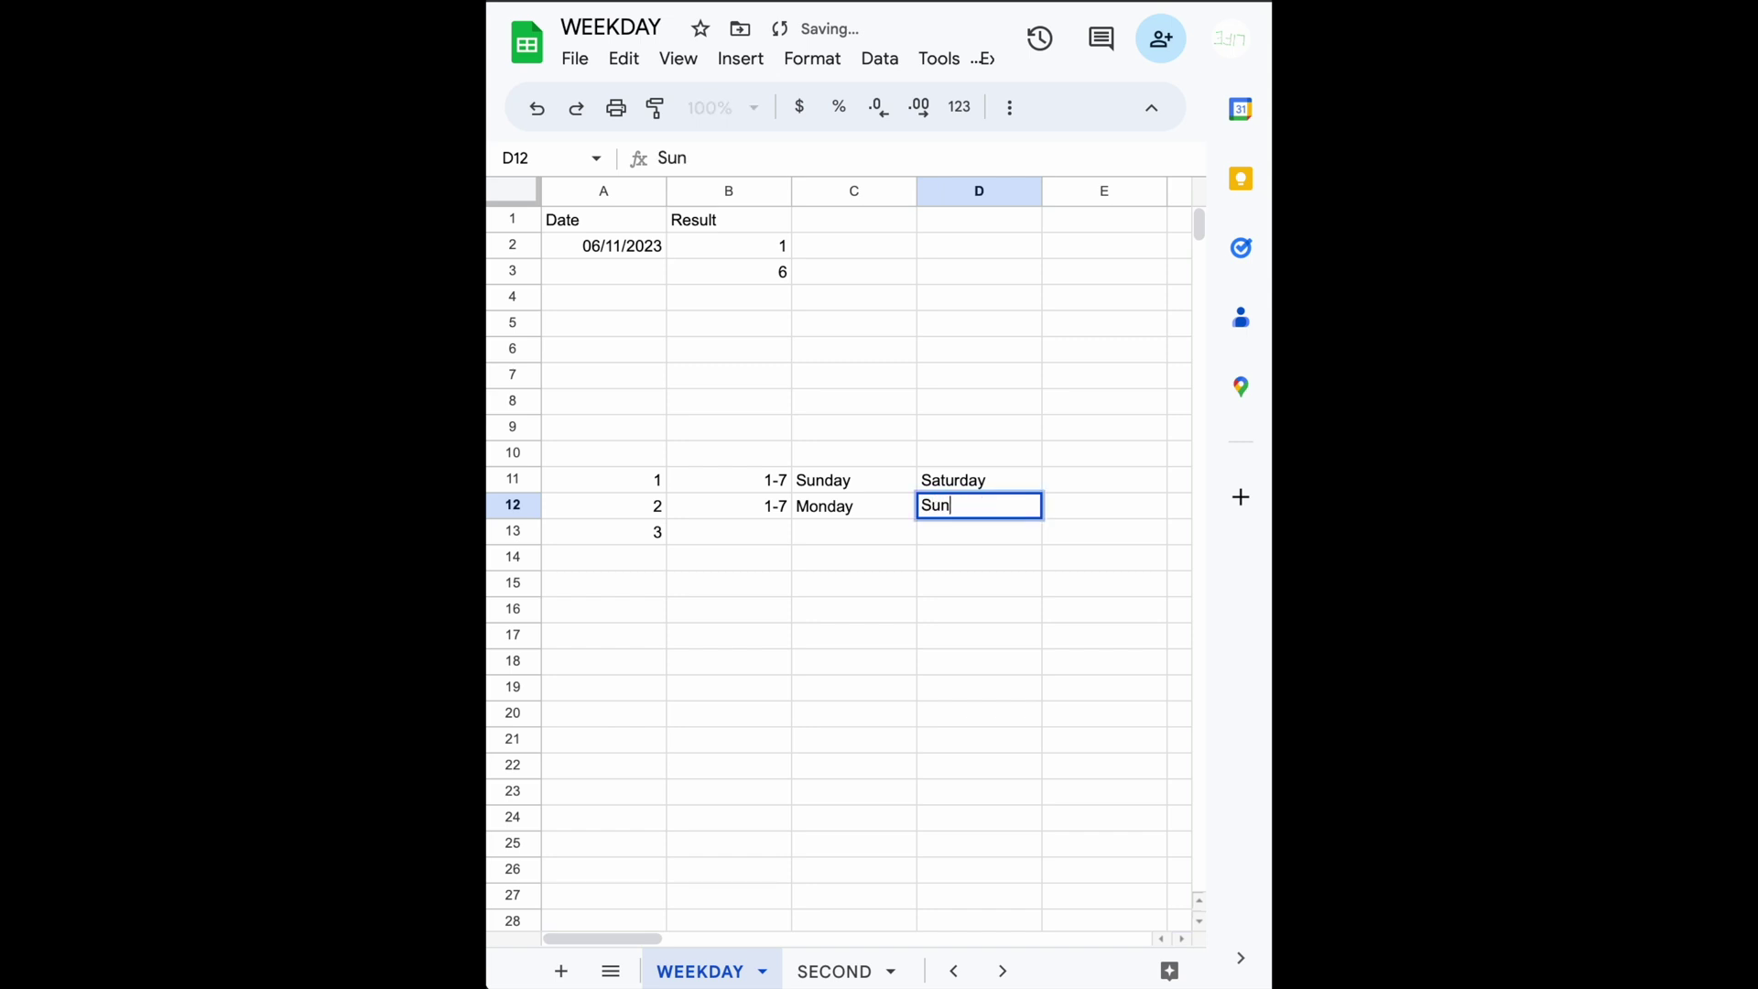
text(day)
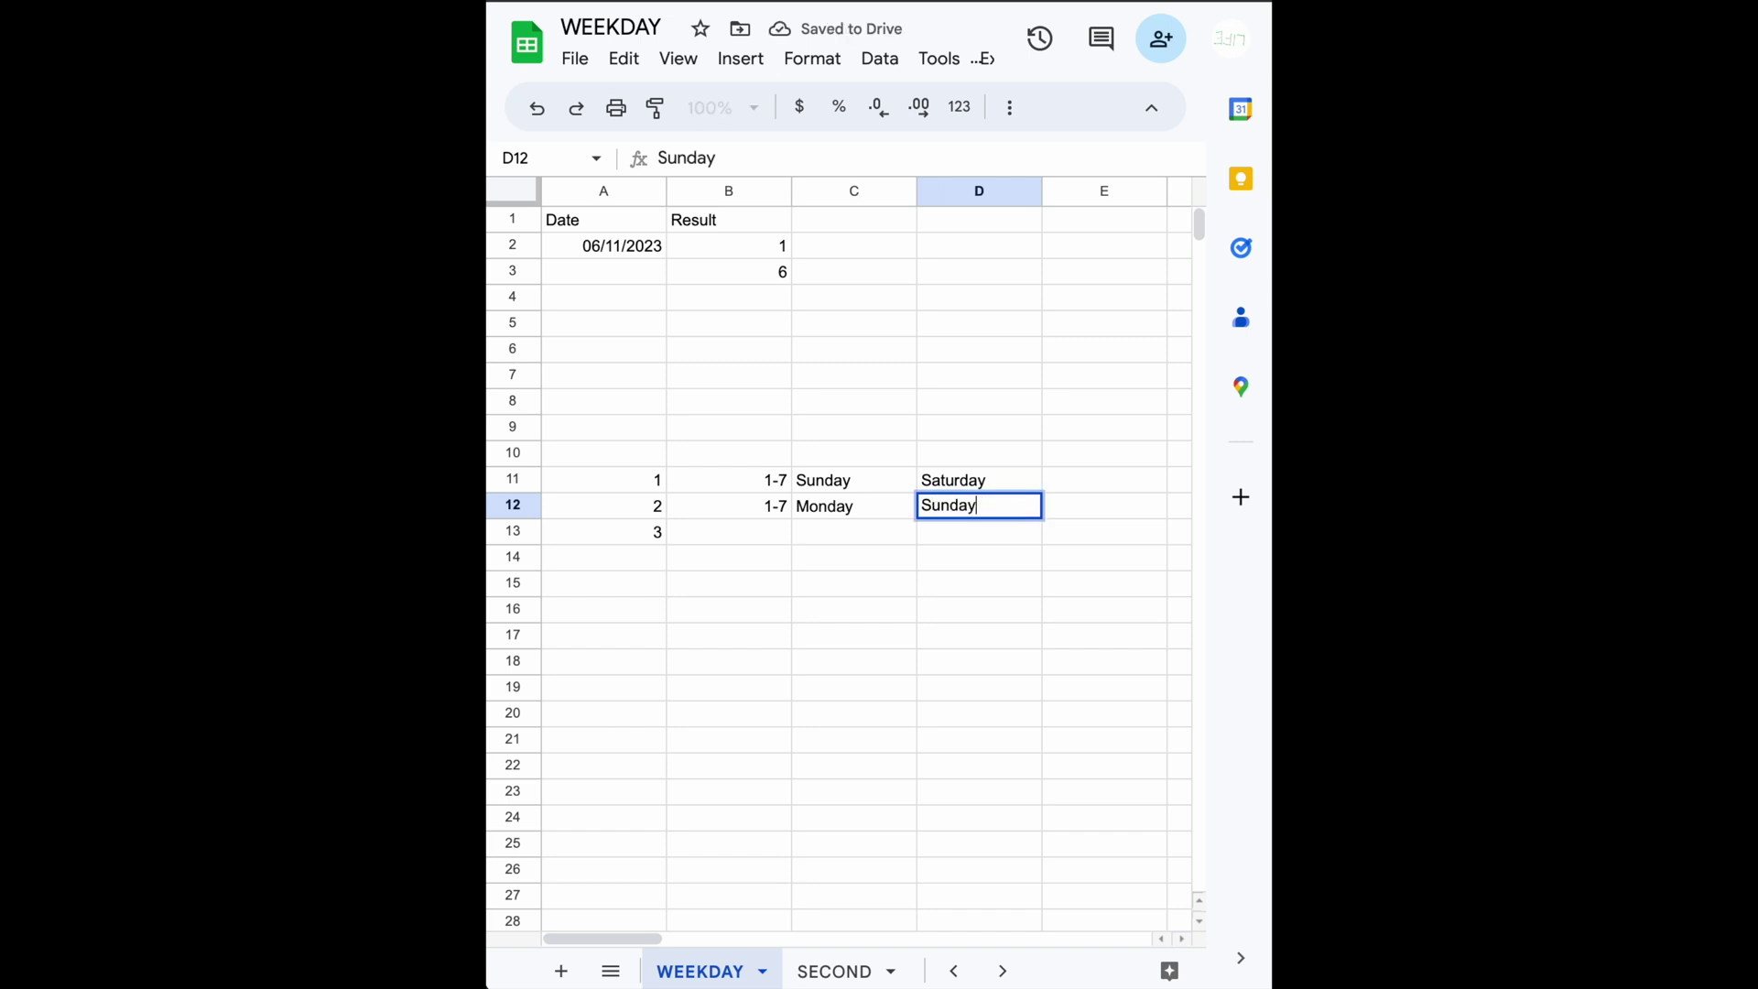
key(Return)
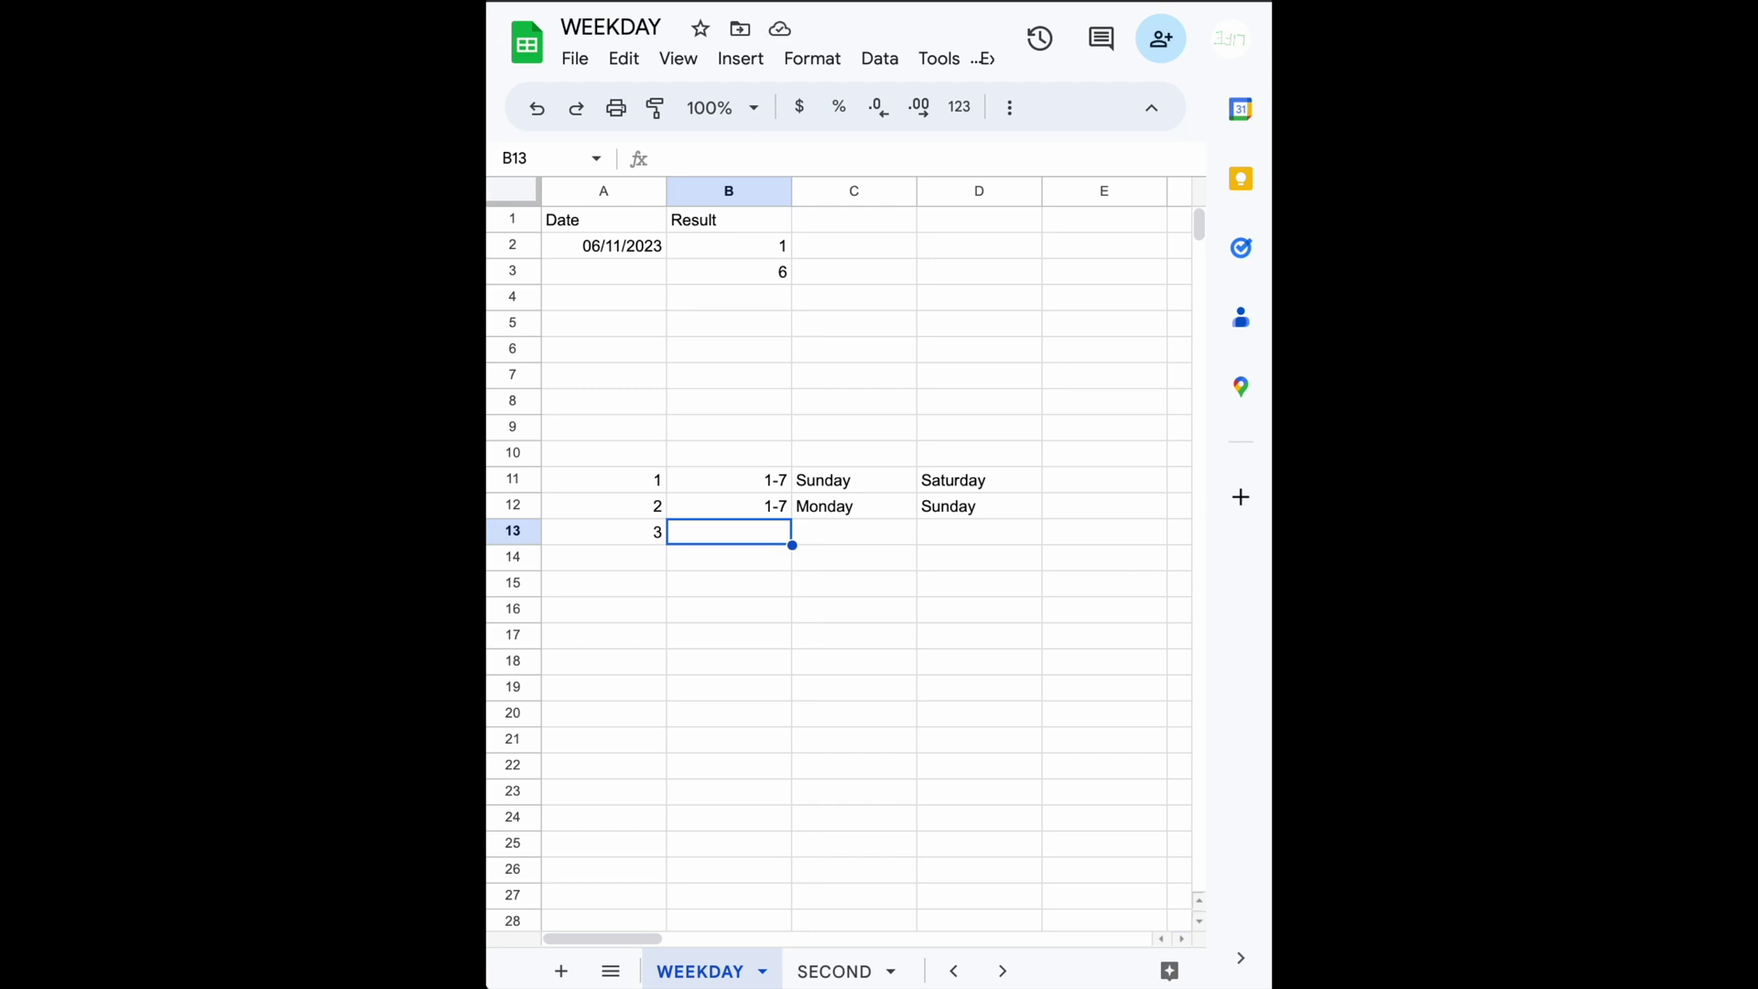
Fill in the type 3 row with 0-6 in B13, Monday in C13 and Sunday in D13.
text(0-6)
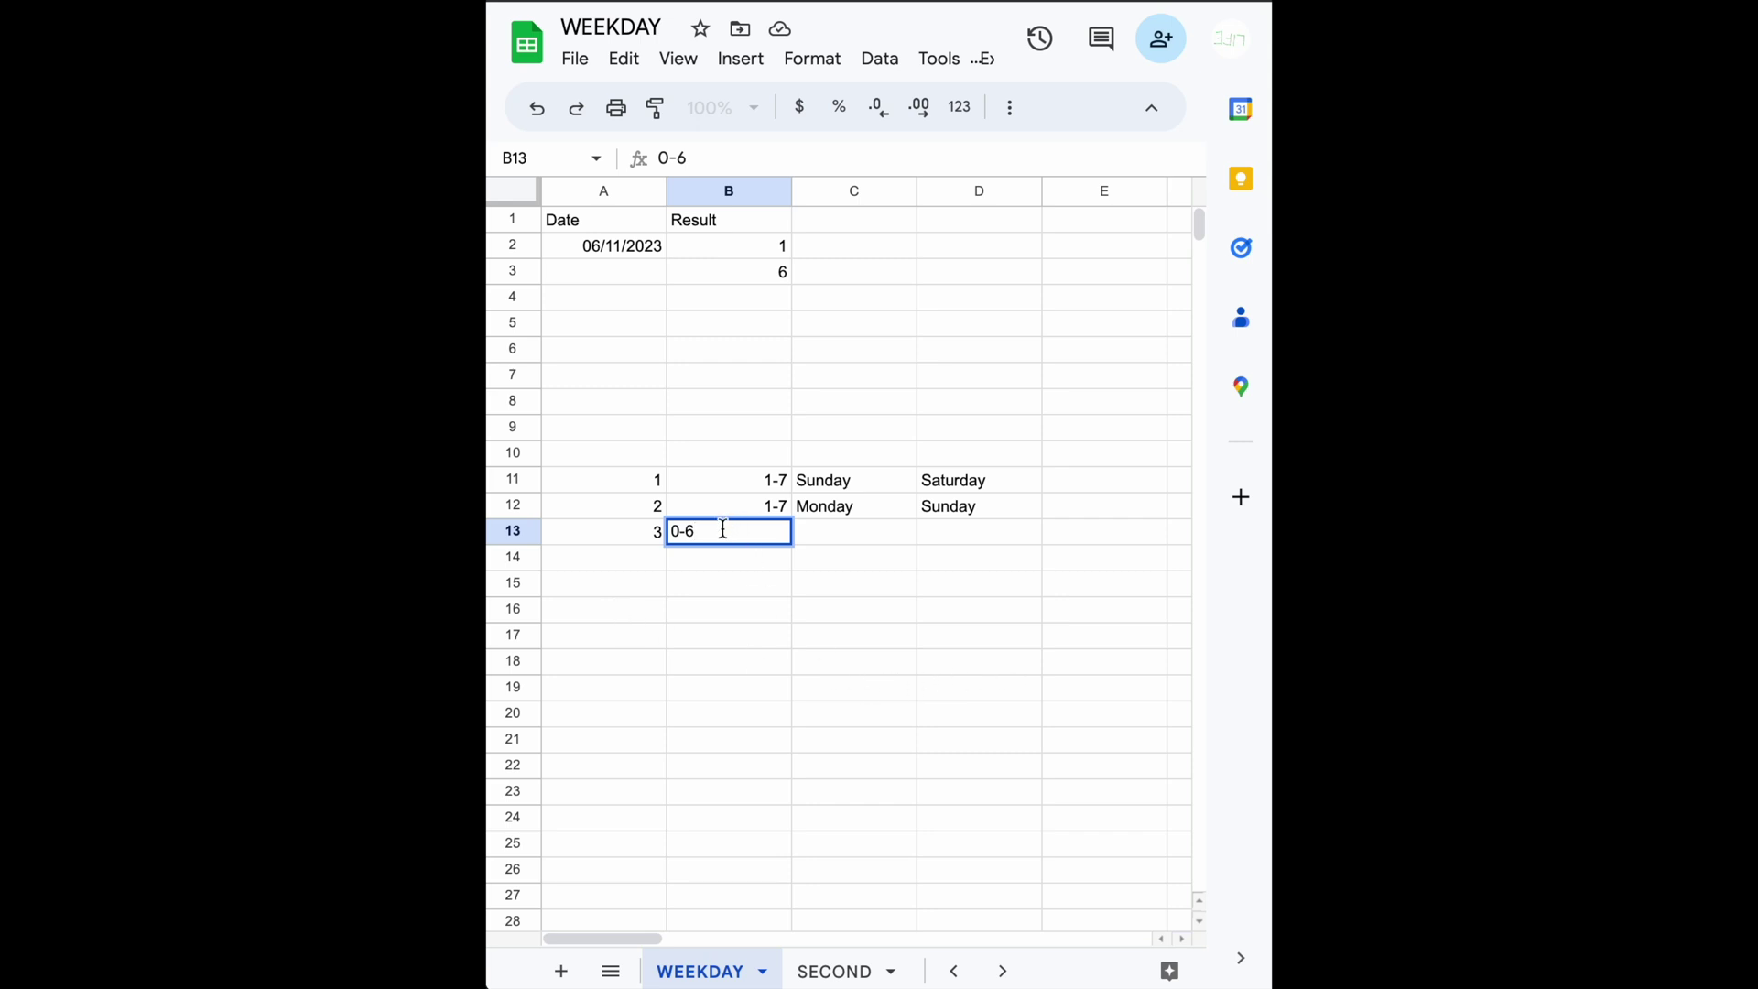
click(830, 546)
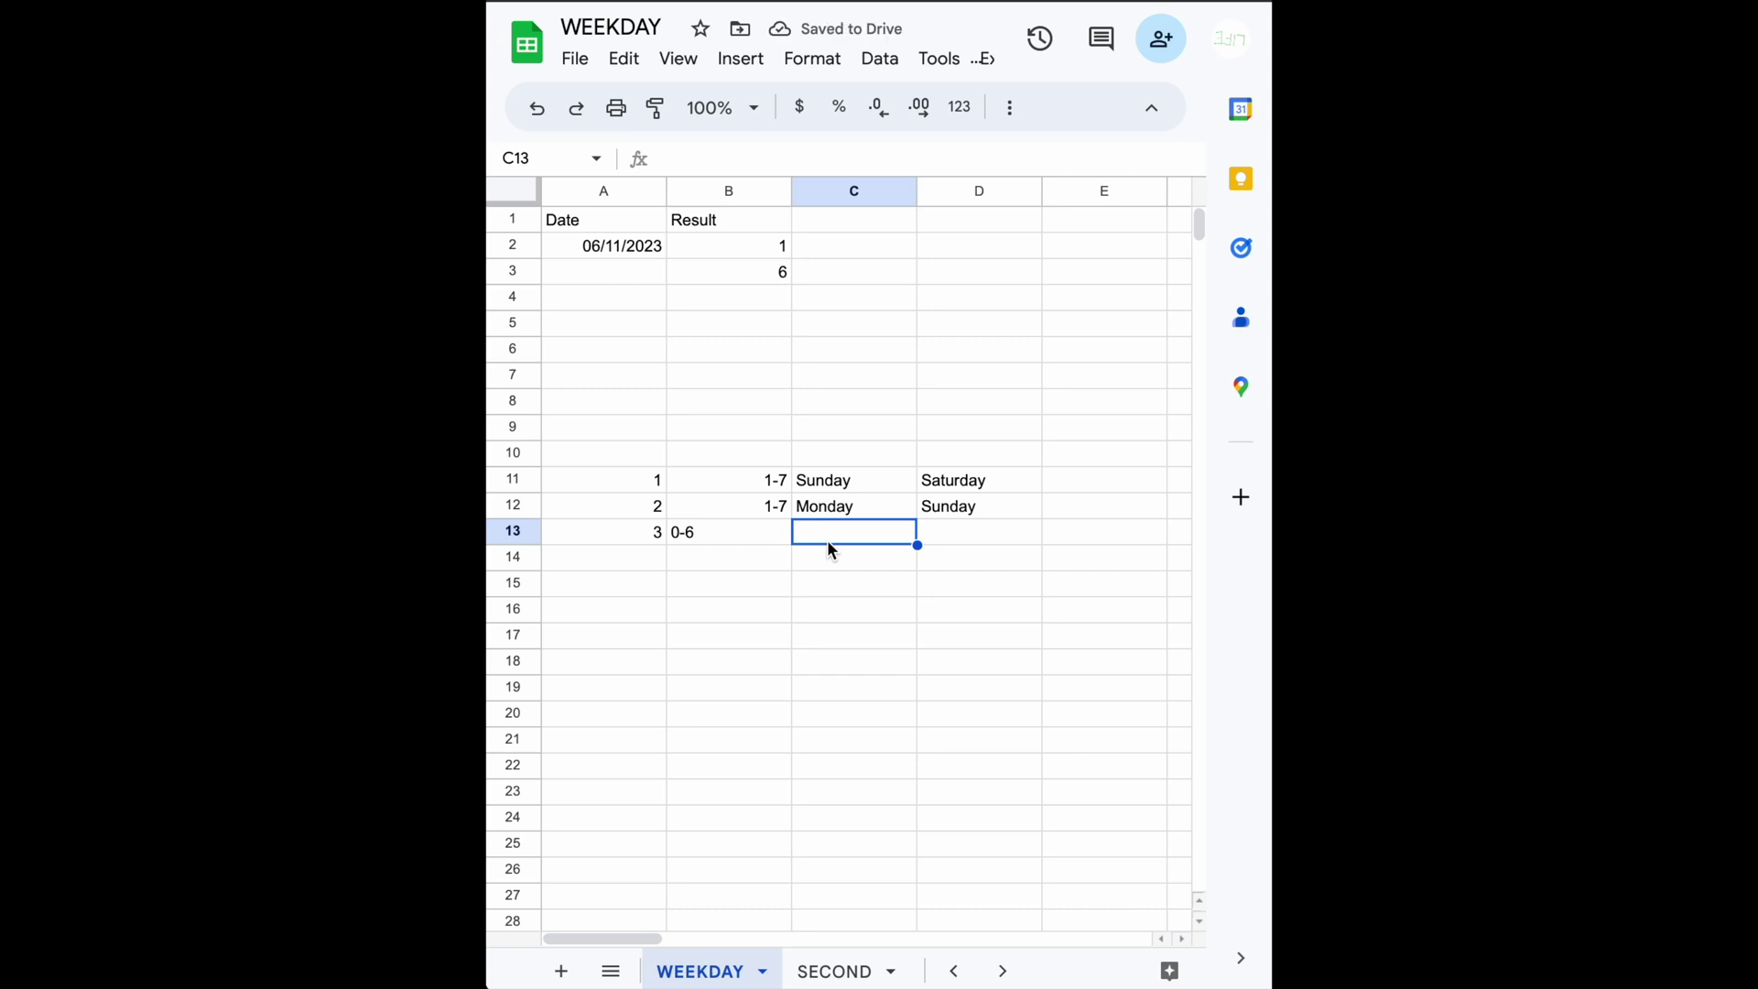
text(Monday)
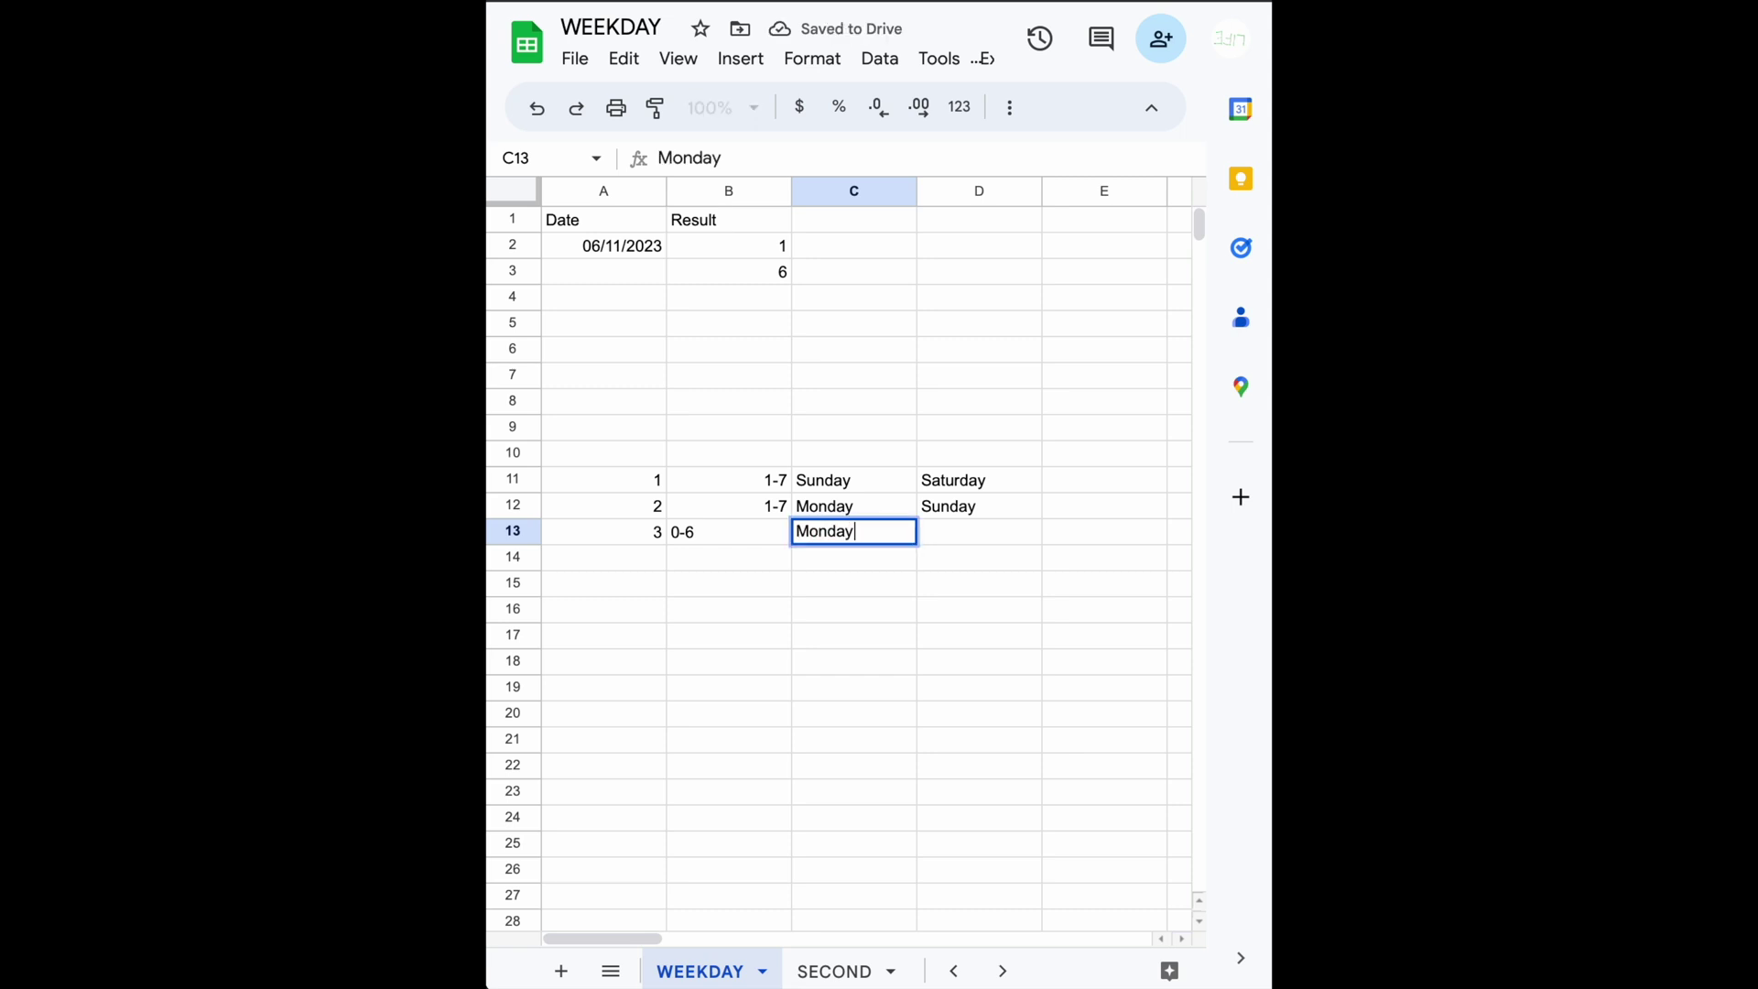
key(Tab)
text(Su)
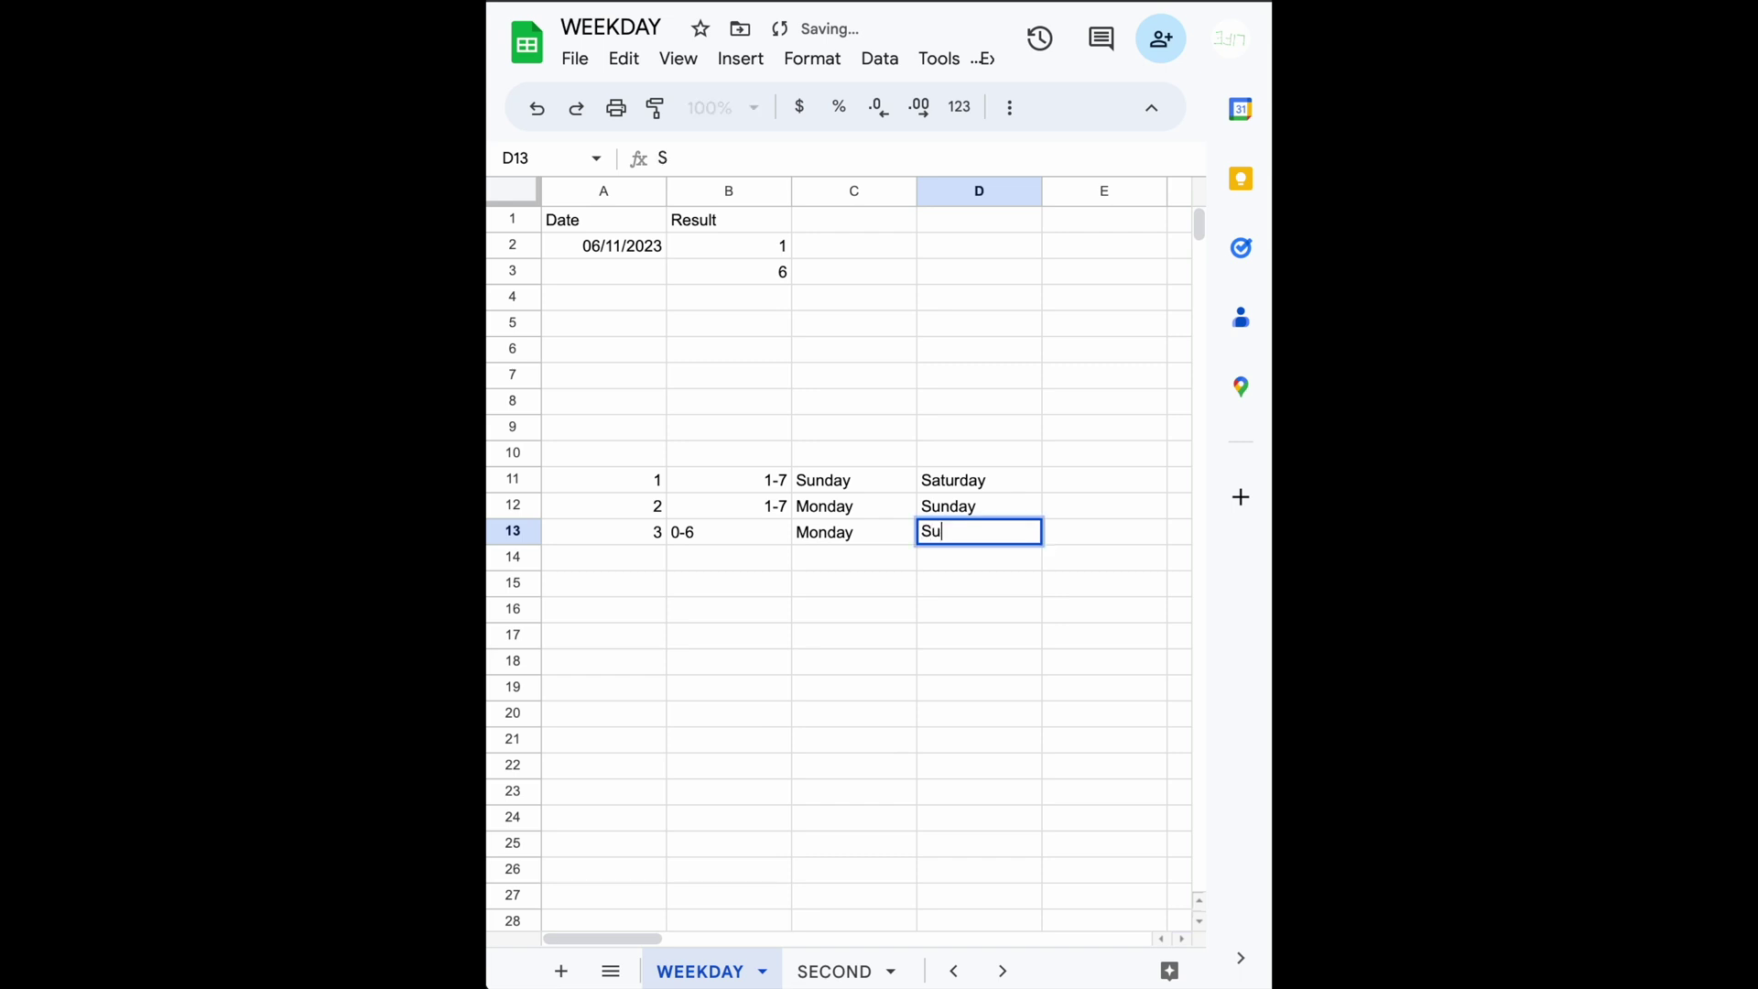
text(nday)
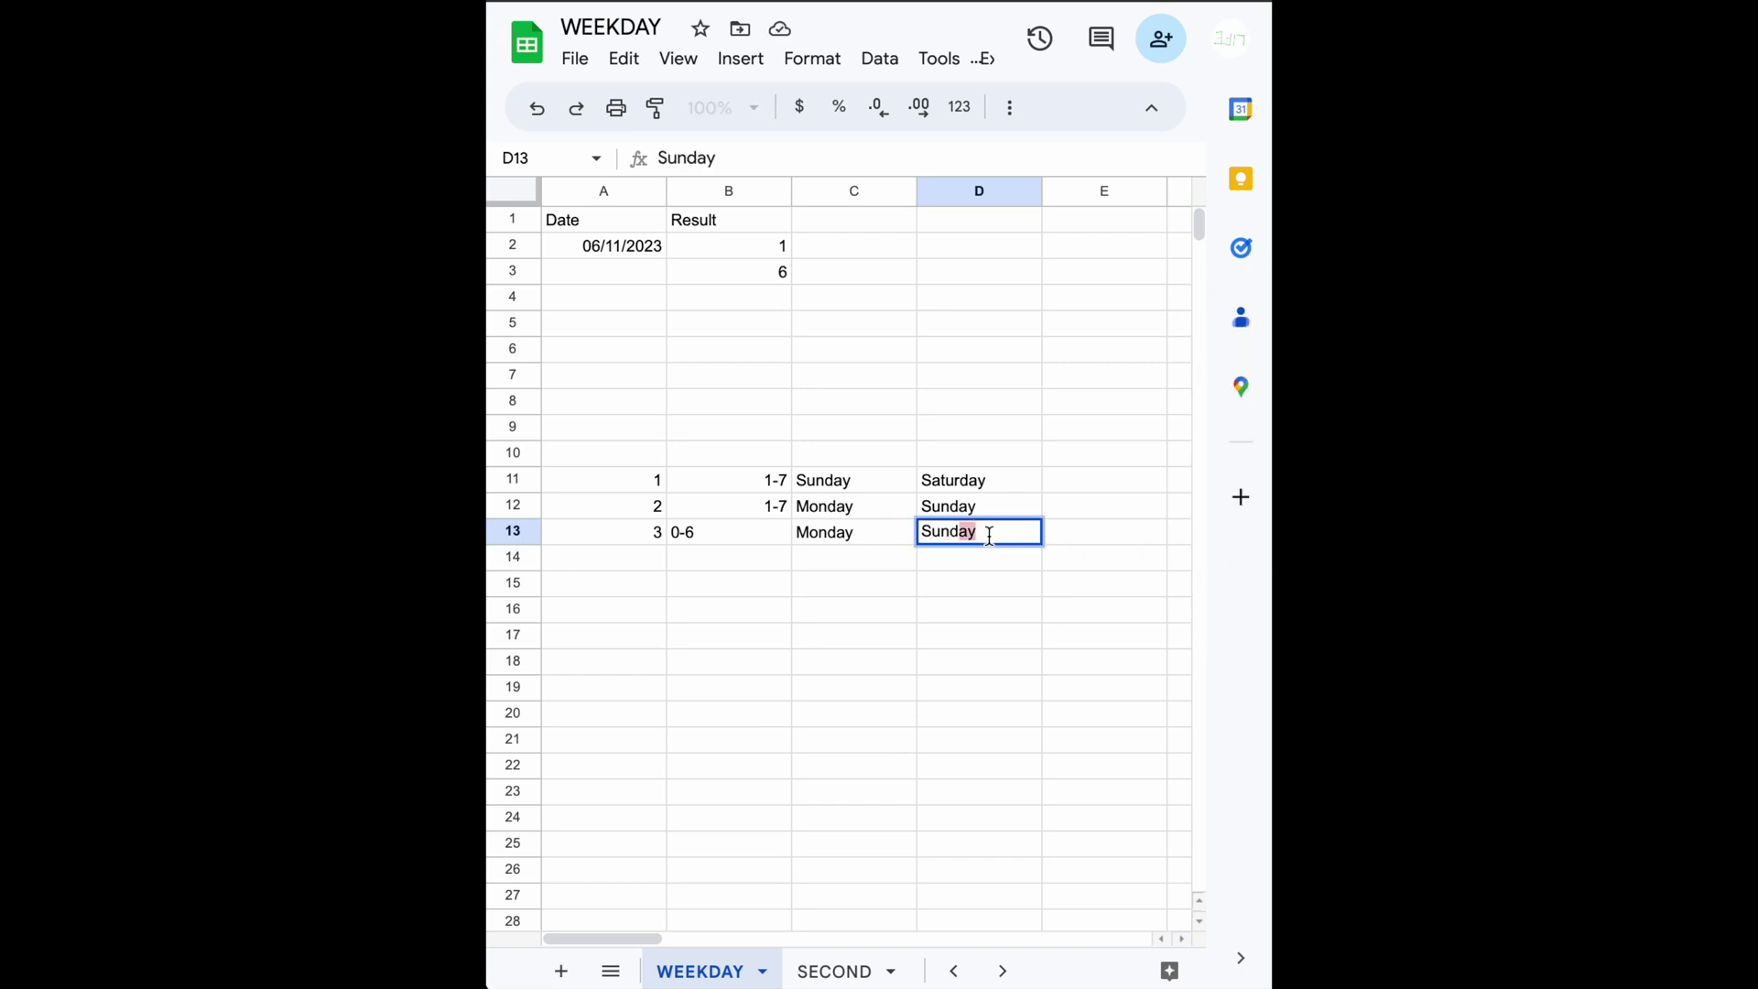
key(BackSpace)
key(BackSpace)
text(ay)
key(Return)
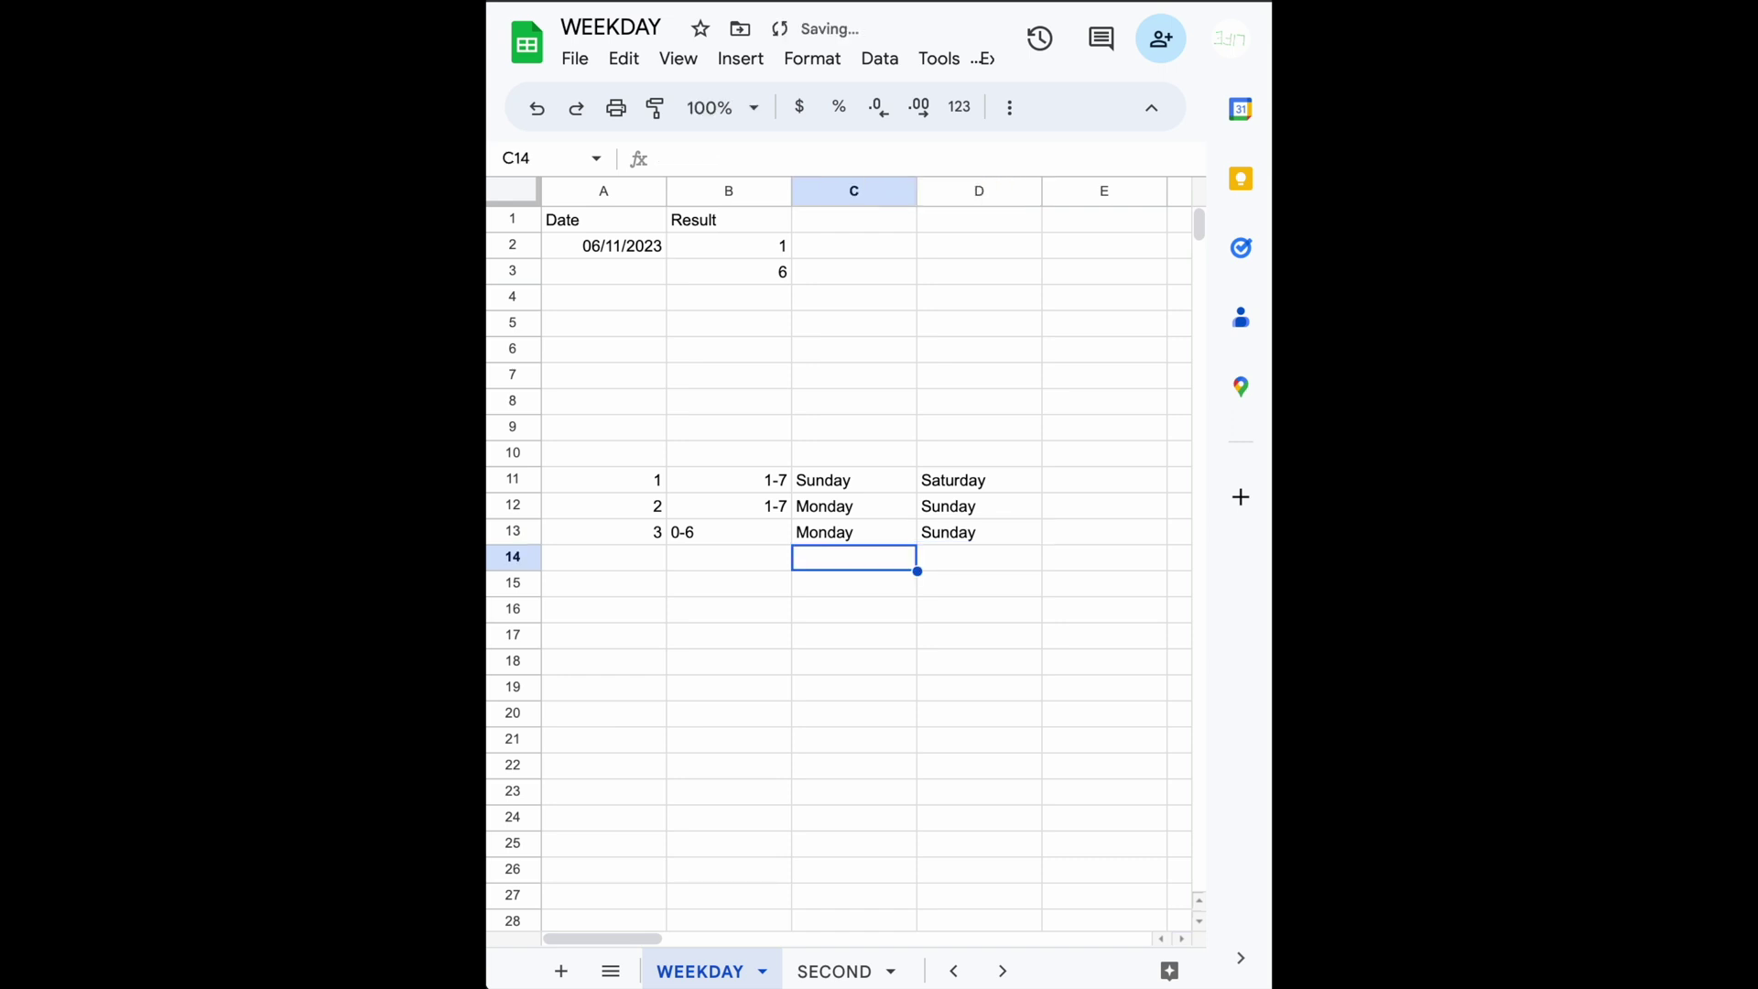
Enter 0 in A15 and 1 in A16, and extend the number series down to cell A23.
key(Left)
key(Left)
key(Down)
text(0)
key(Return)
text(1)
key(Return)
key(Up)
key(shift+Up)
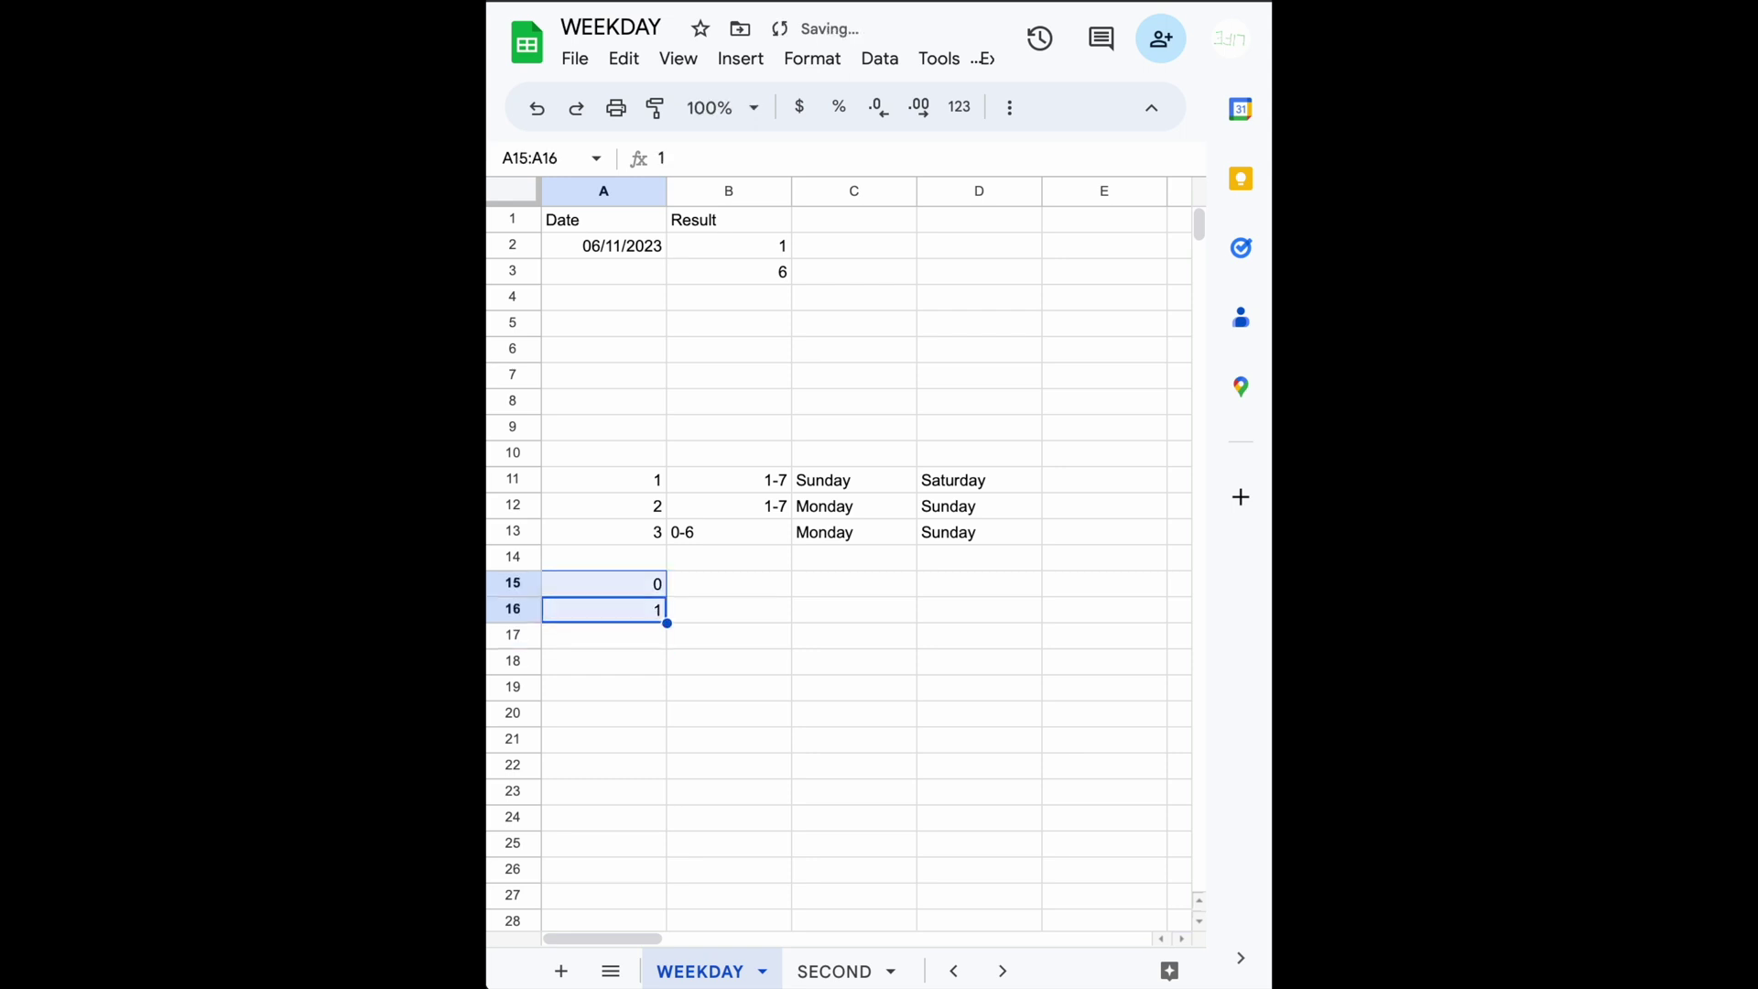
drag(665, 623, 647, 798)
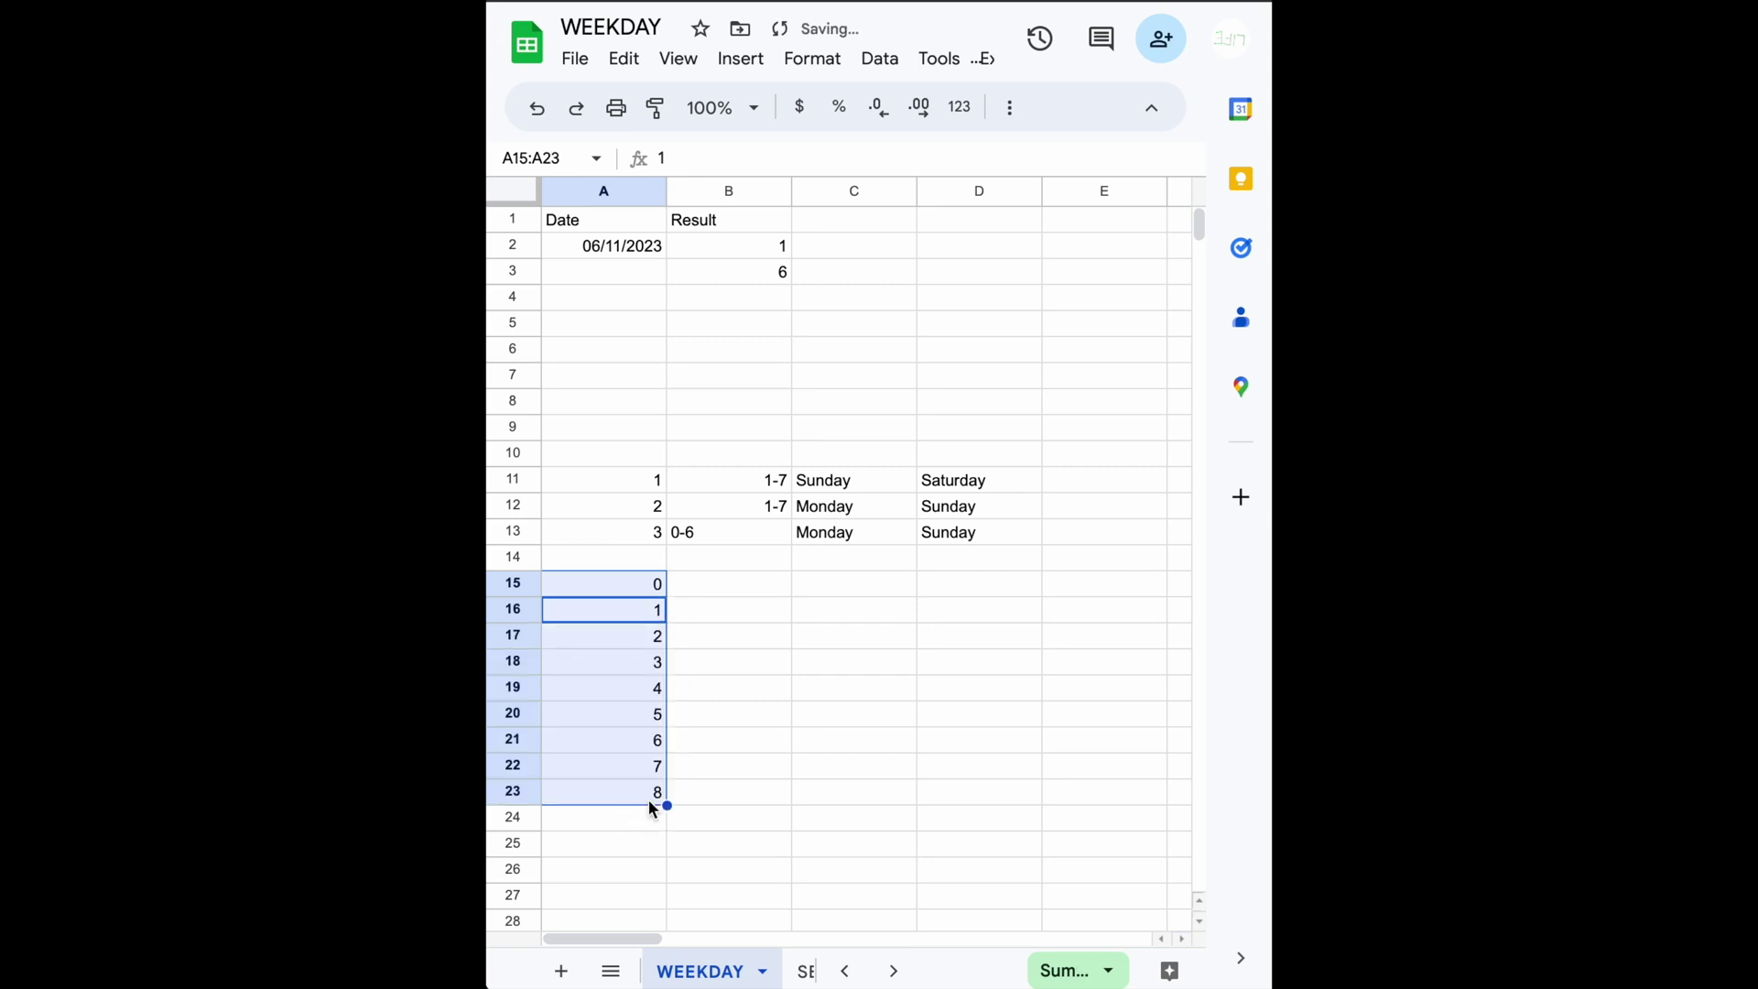
Enter Monday in cell B15 beside the 0 and Tuesday in cell B16 beside the 1.
click(656, 591)
key(Right)
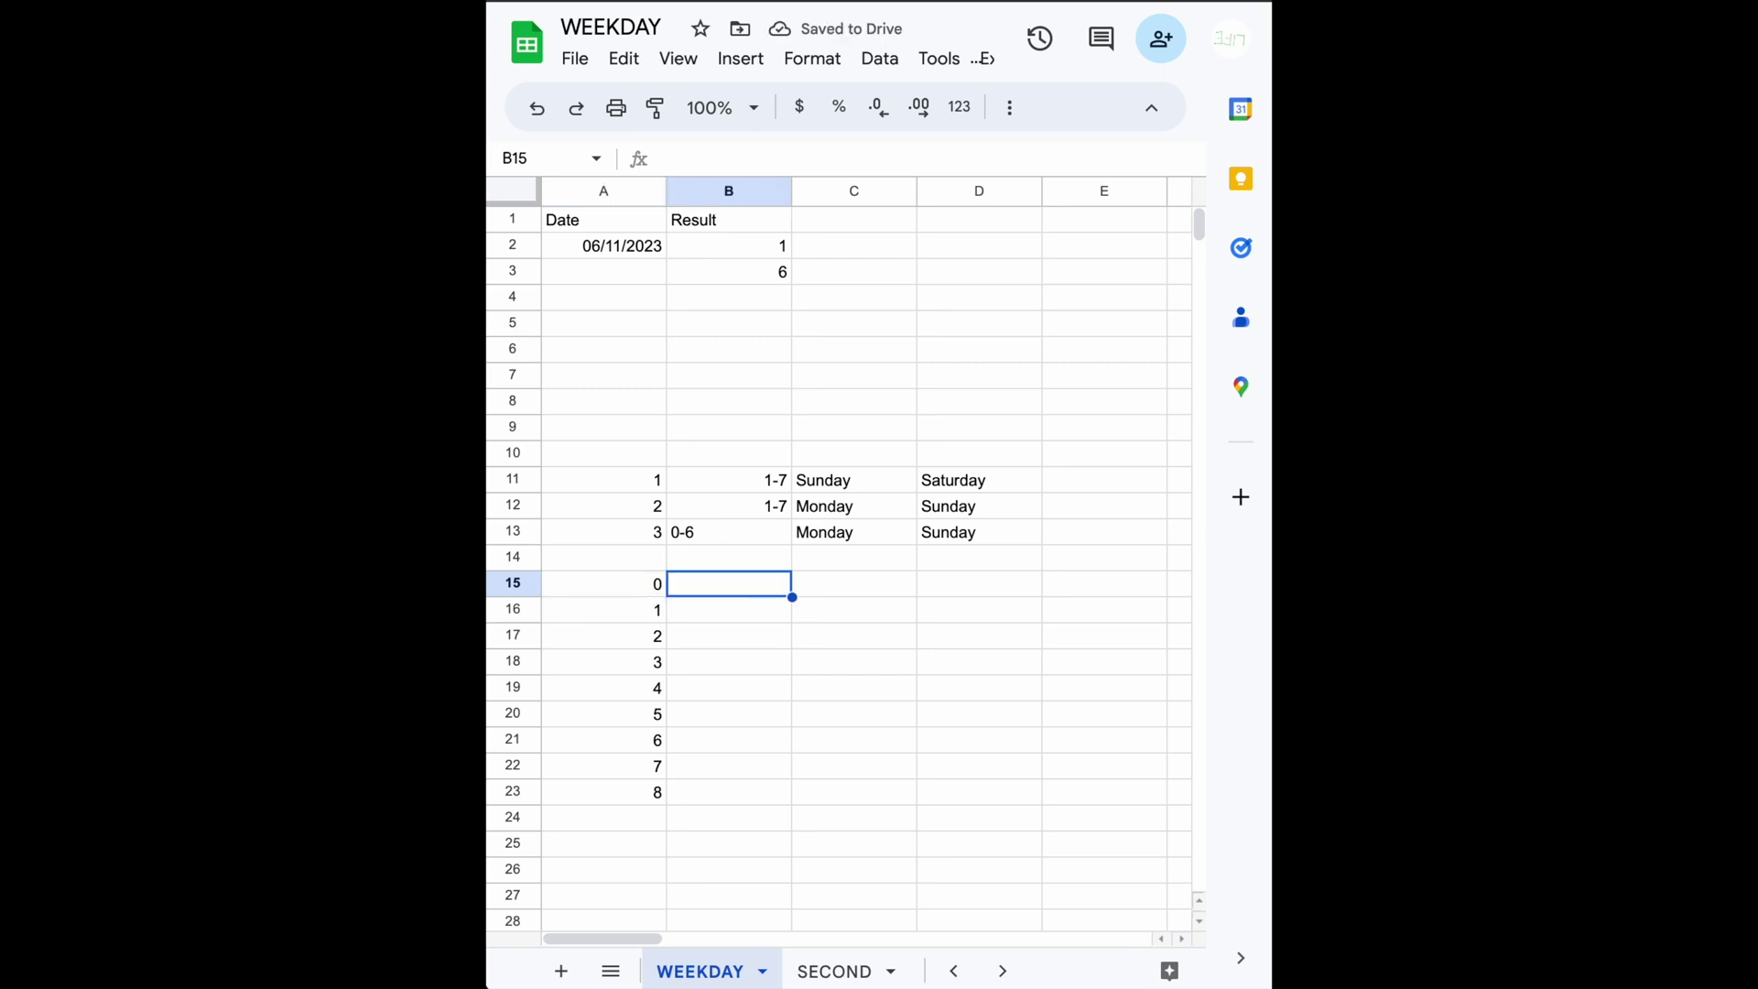
key(Left)
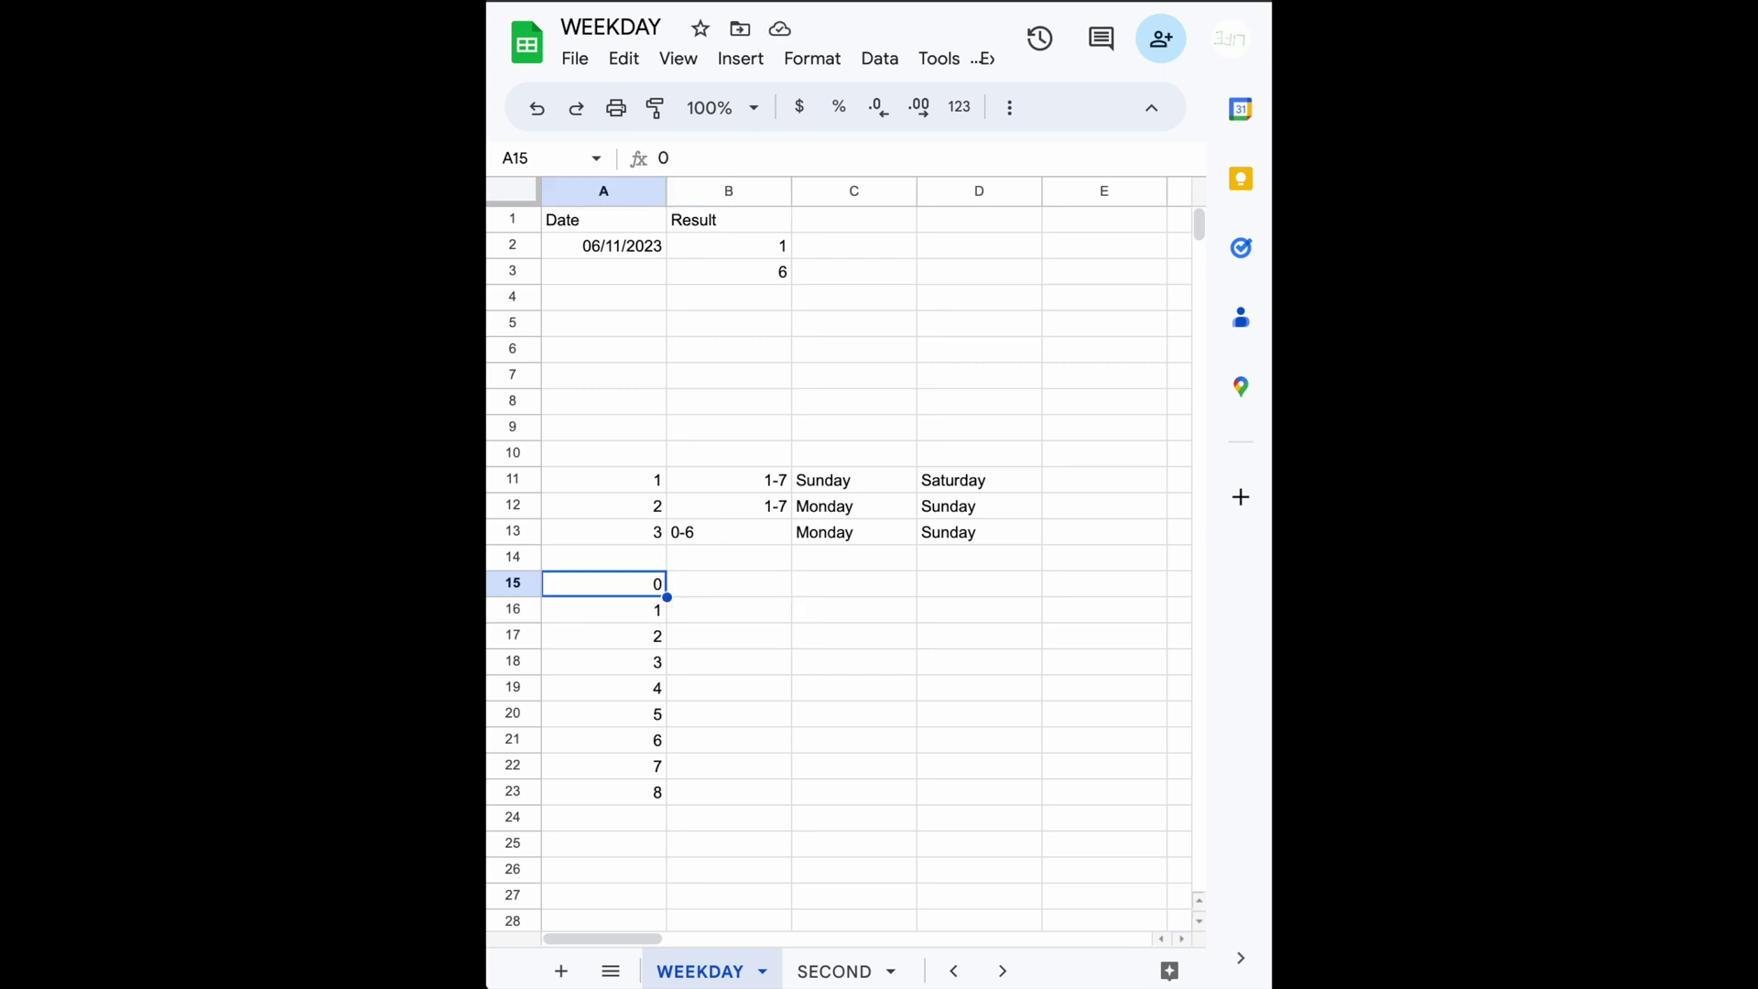
key(Right)
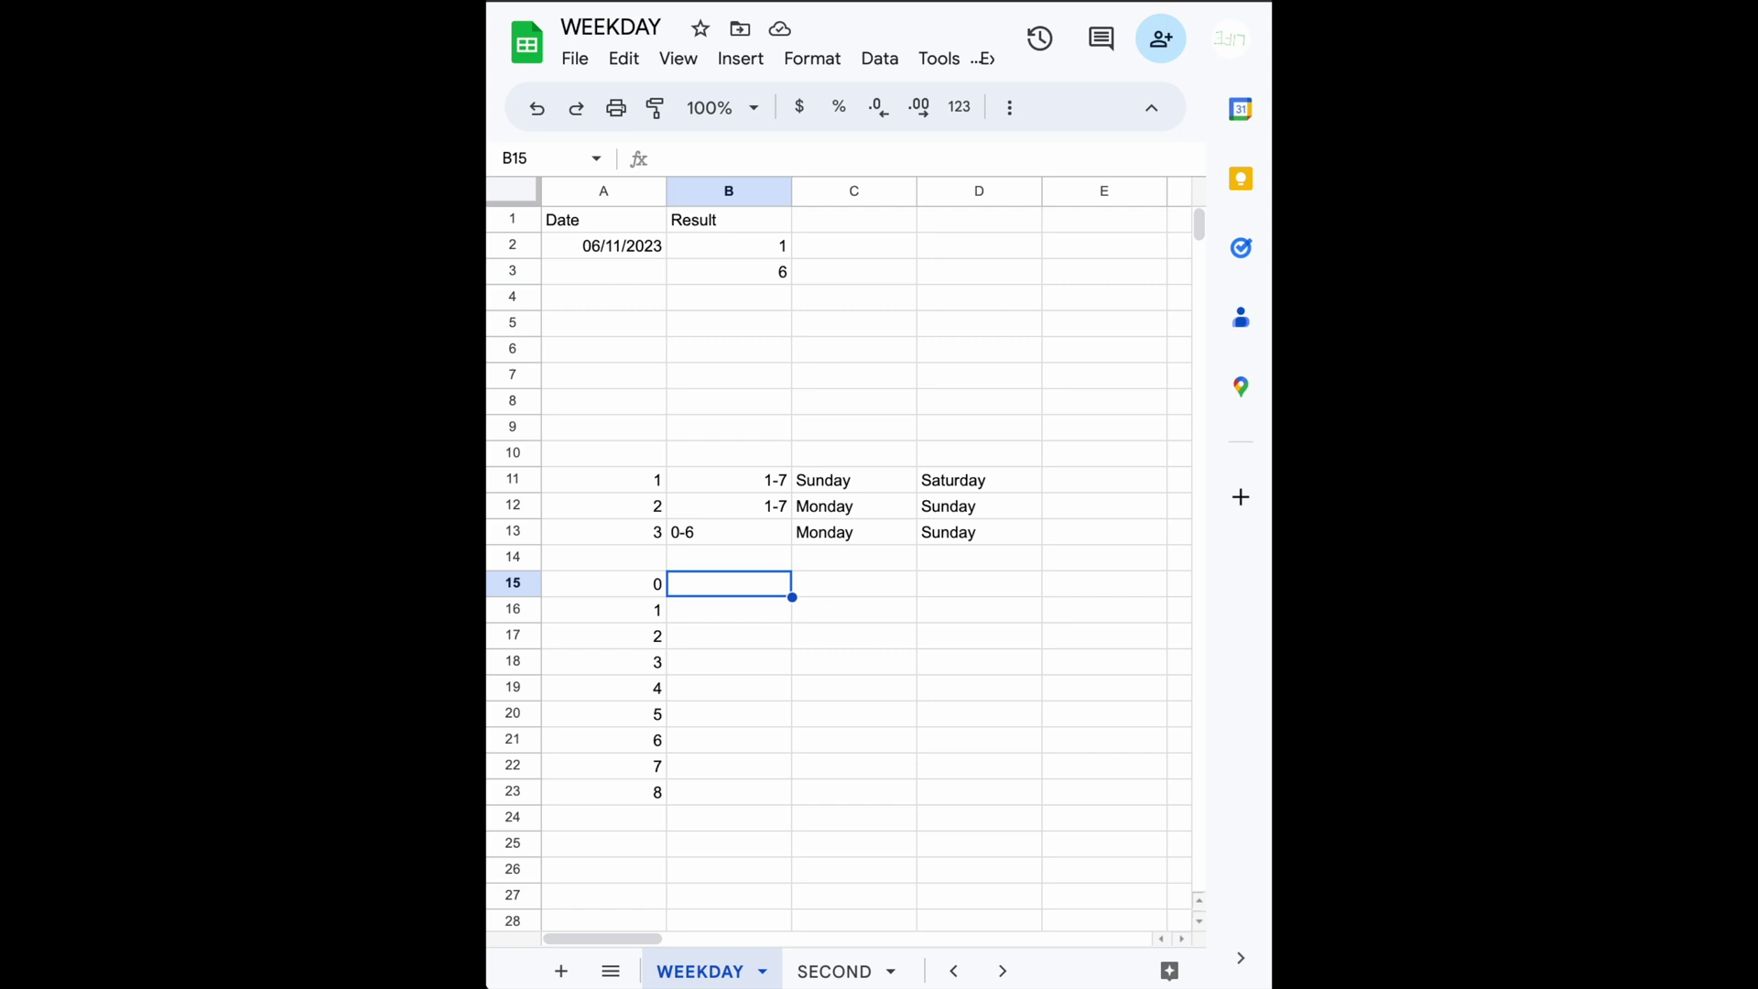
text(Monday)
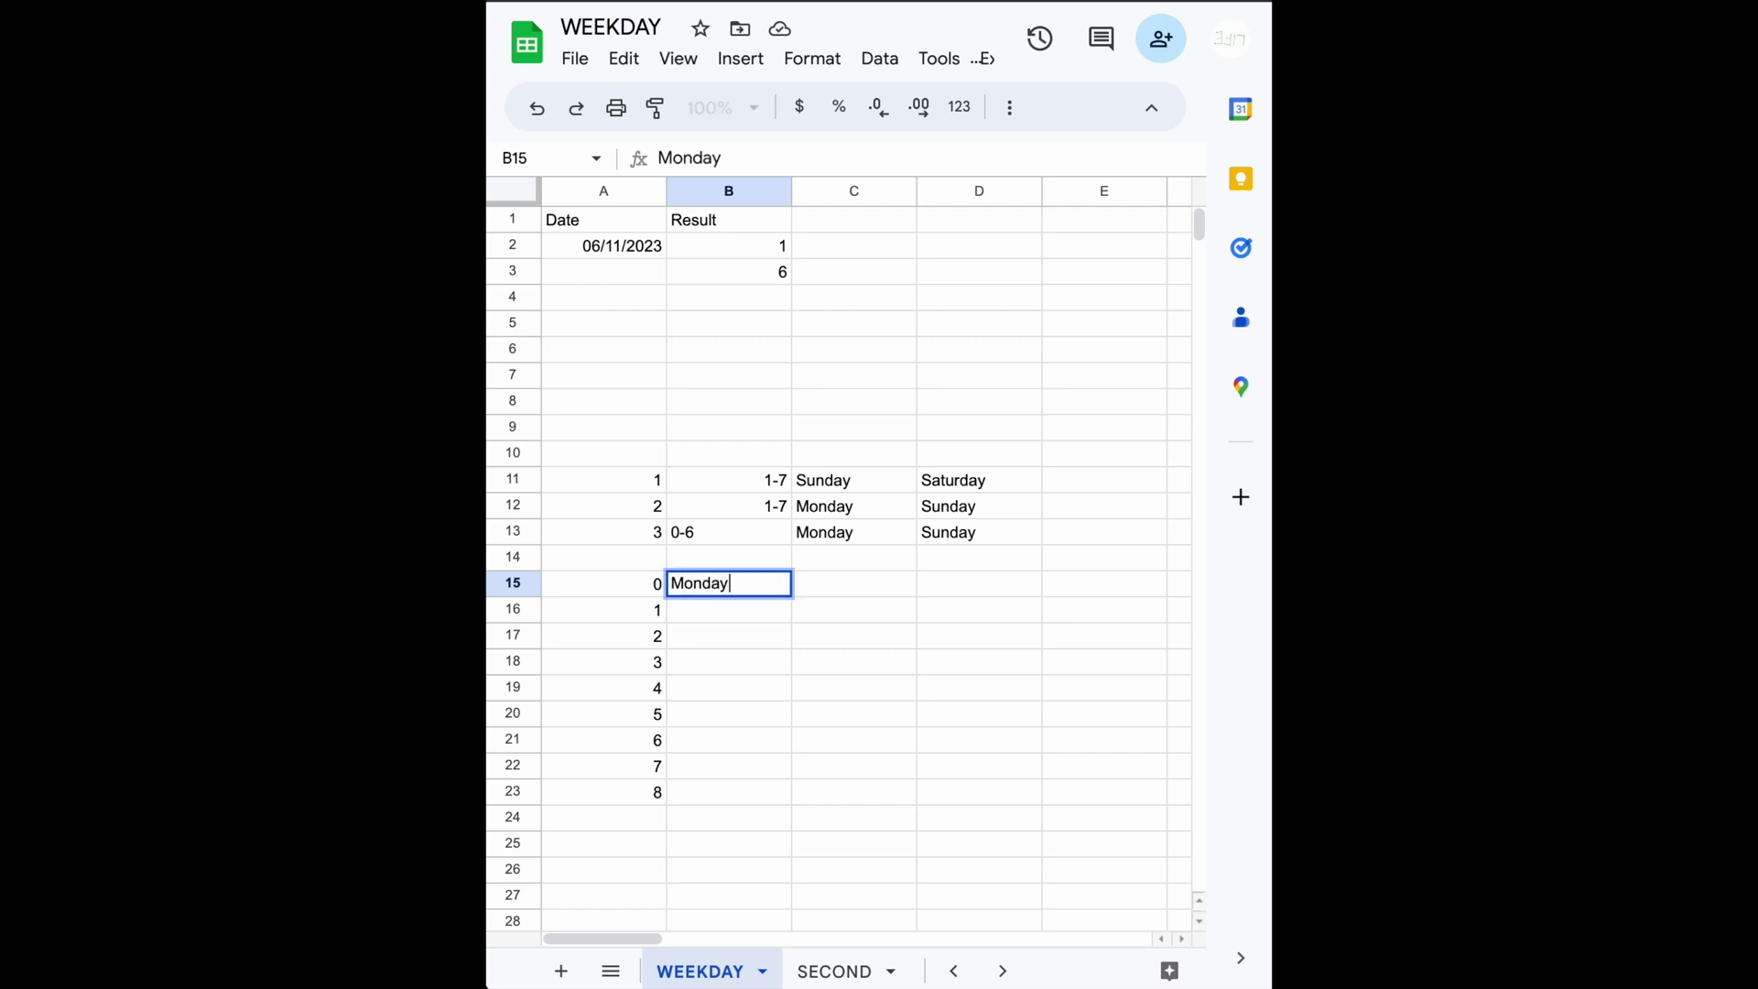
key(Return)
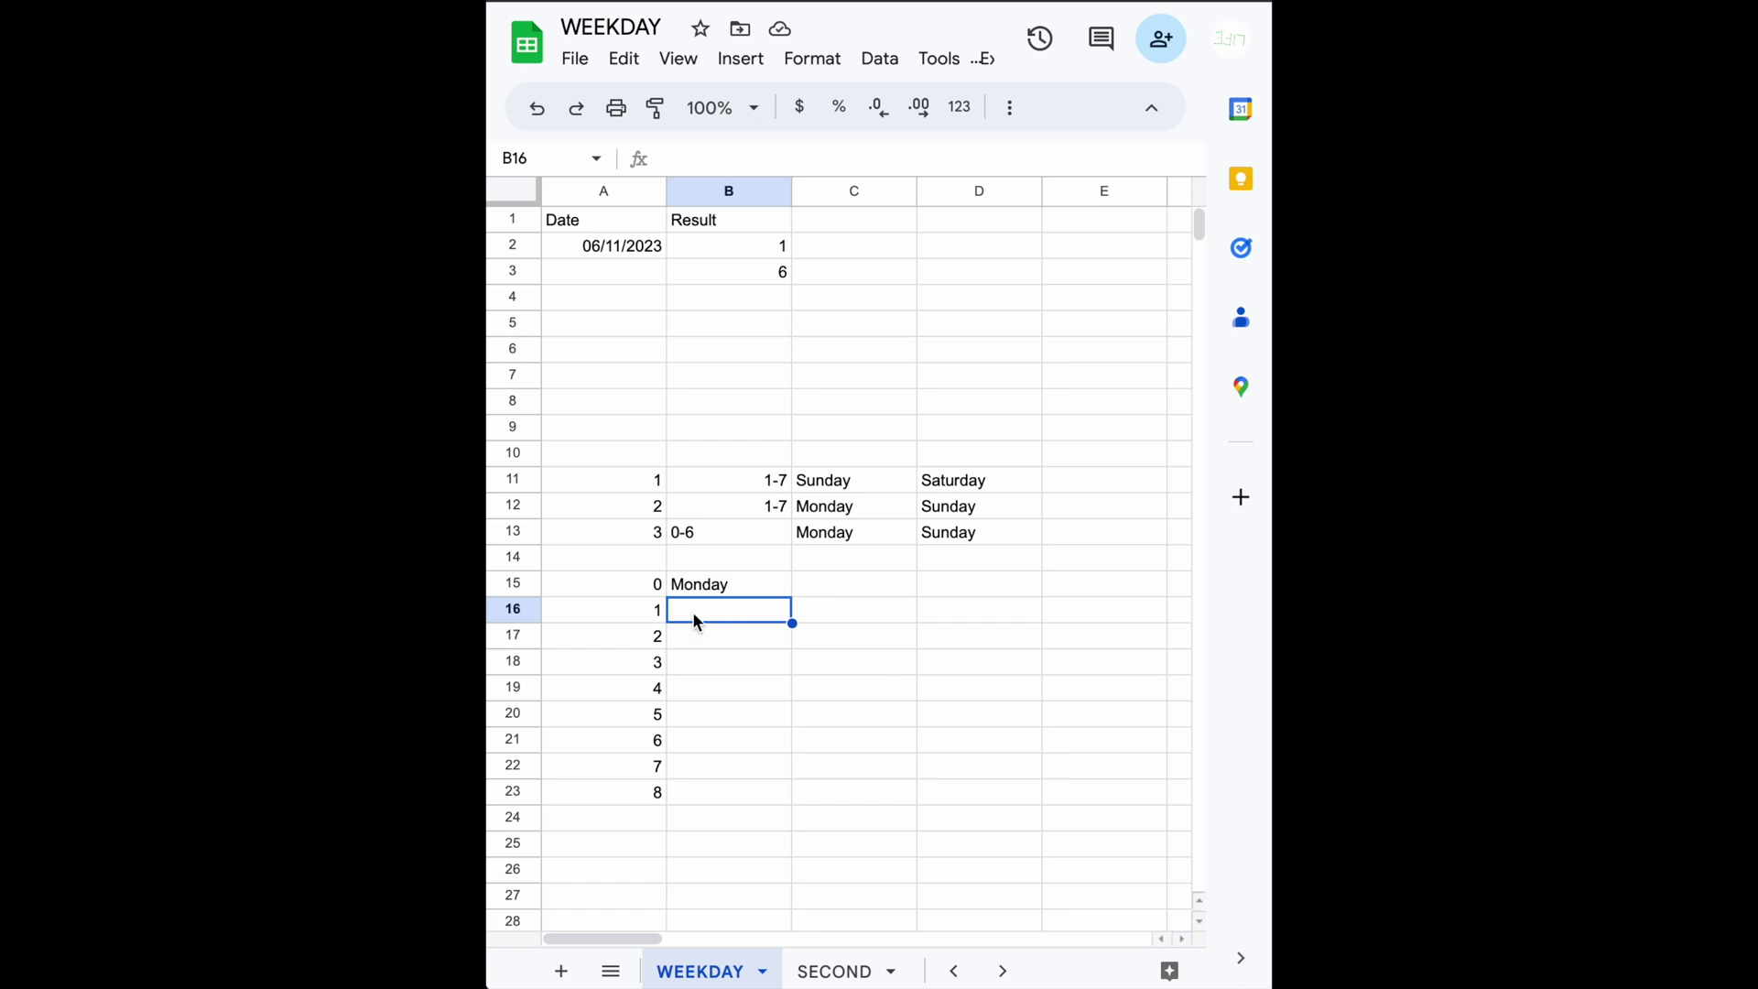
text(Tuesday)
key(Return)
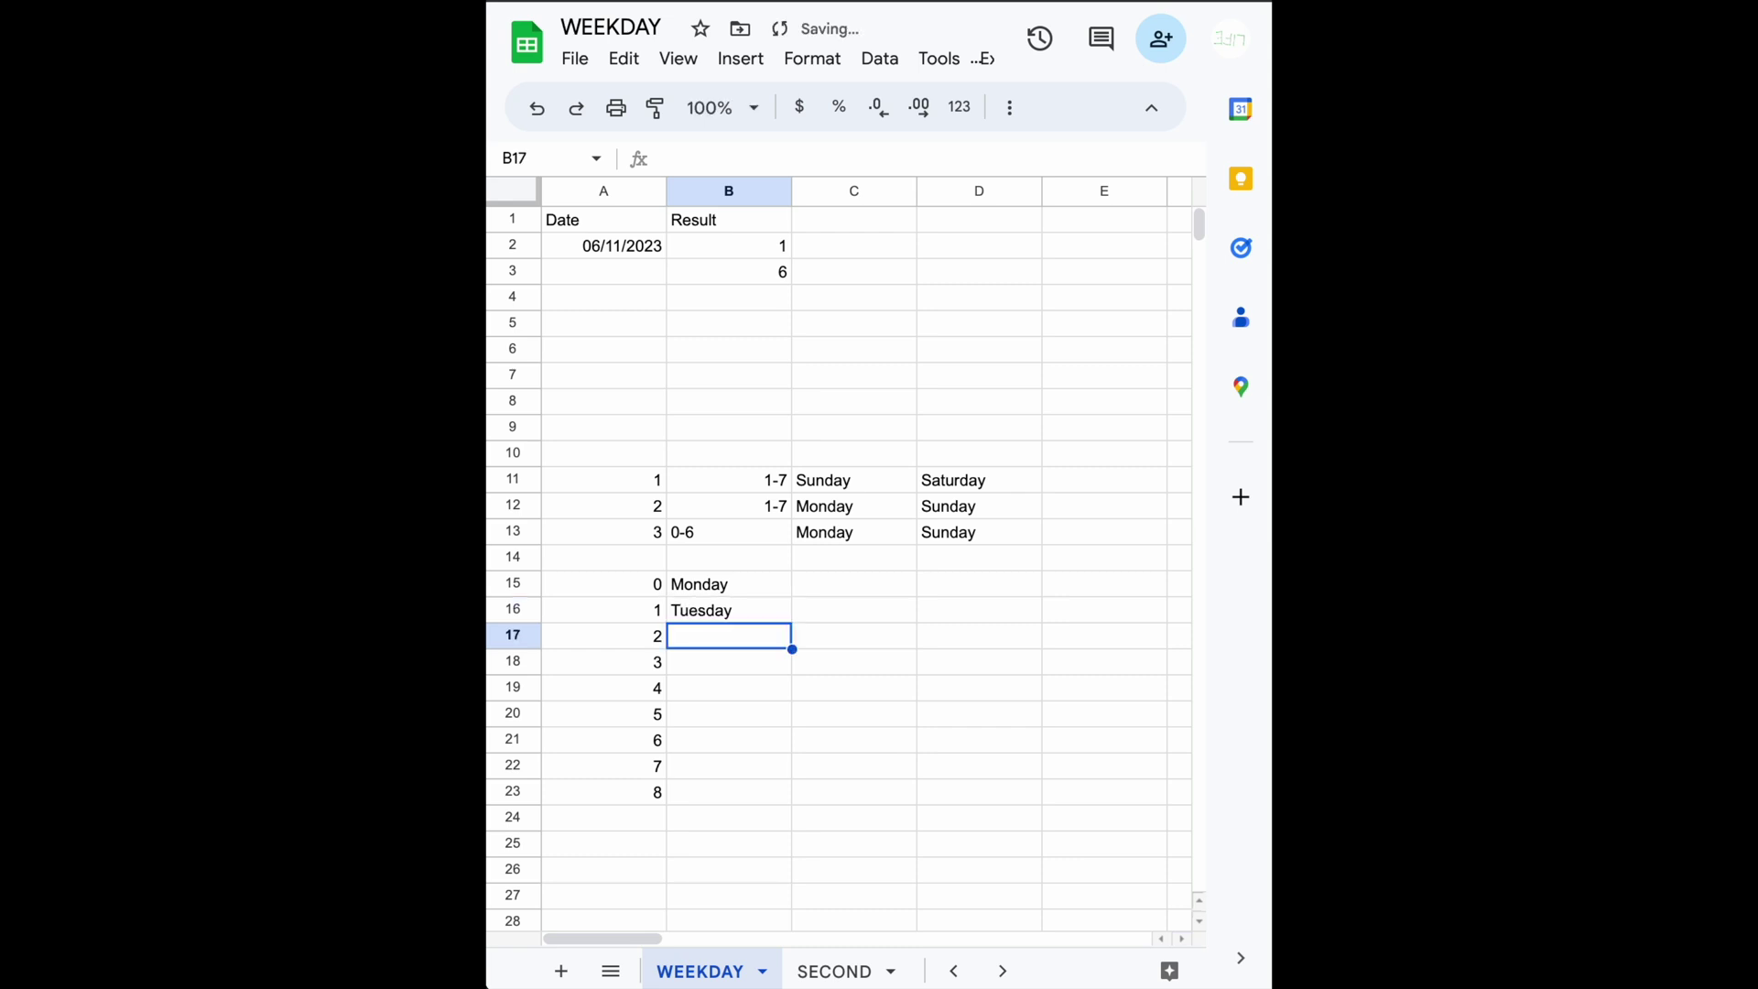
Extend the number and weekday pairs in A15:B16 down to row 21.
click(729, 611)
click(604, 611)
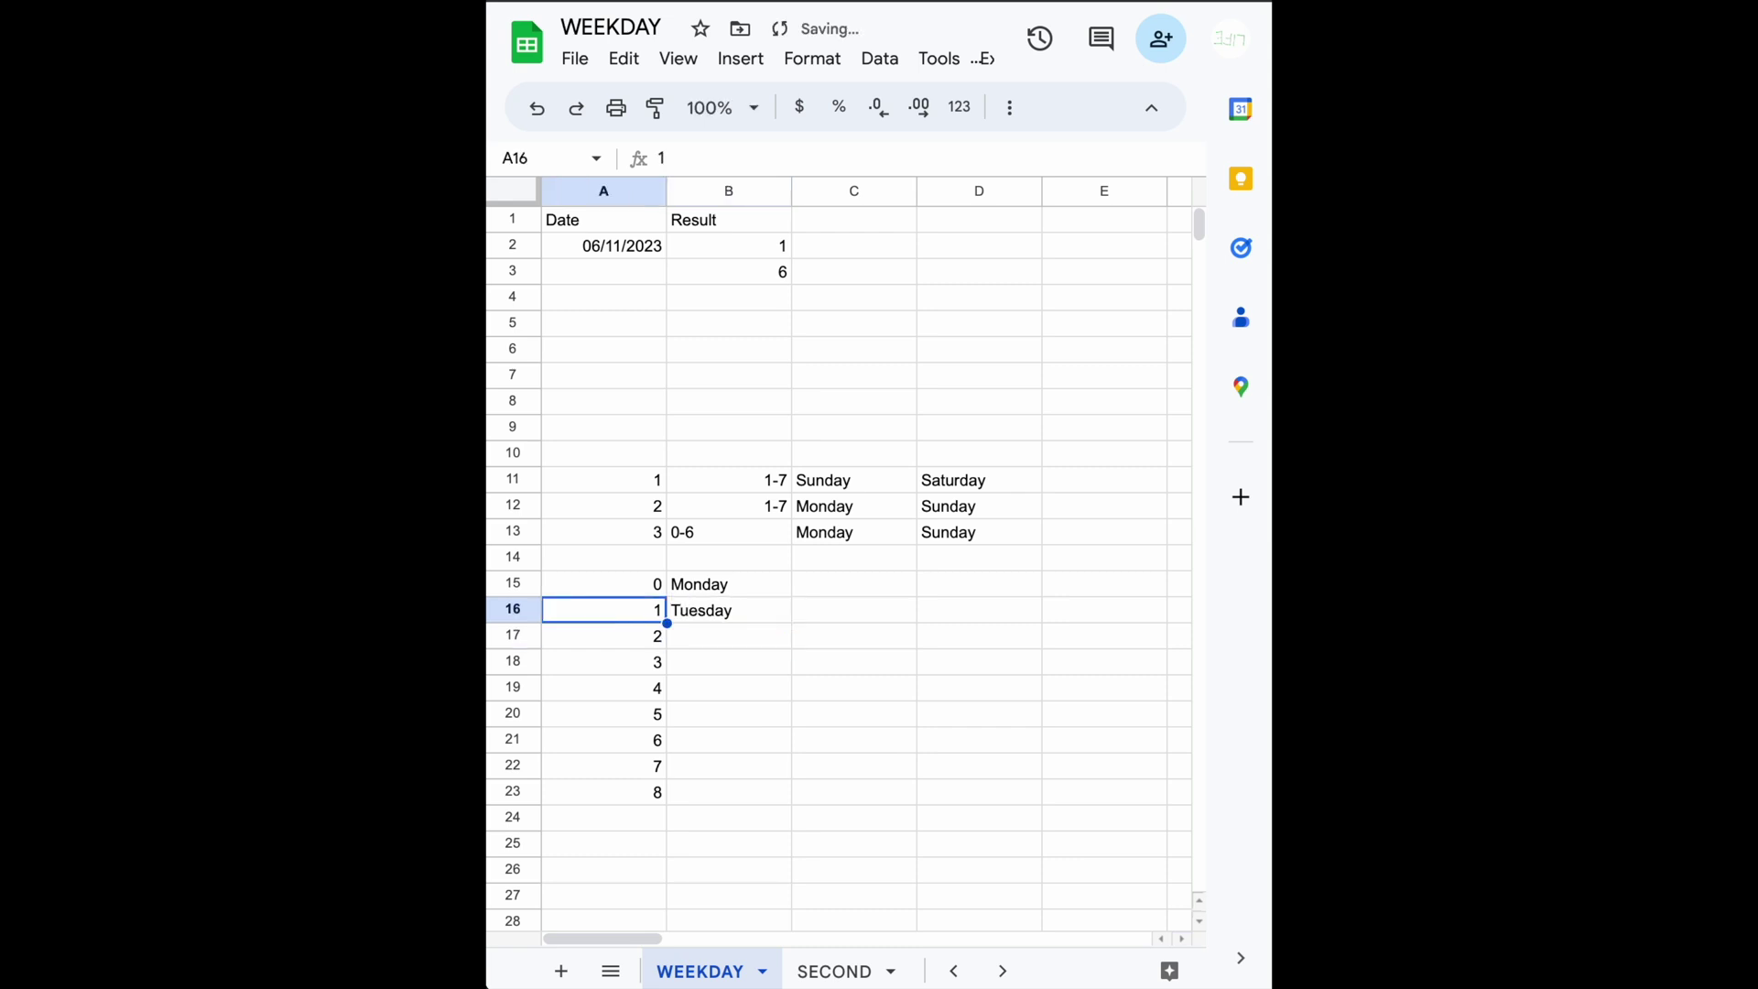
key(shift+Right)
key(shift+Up)
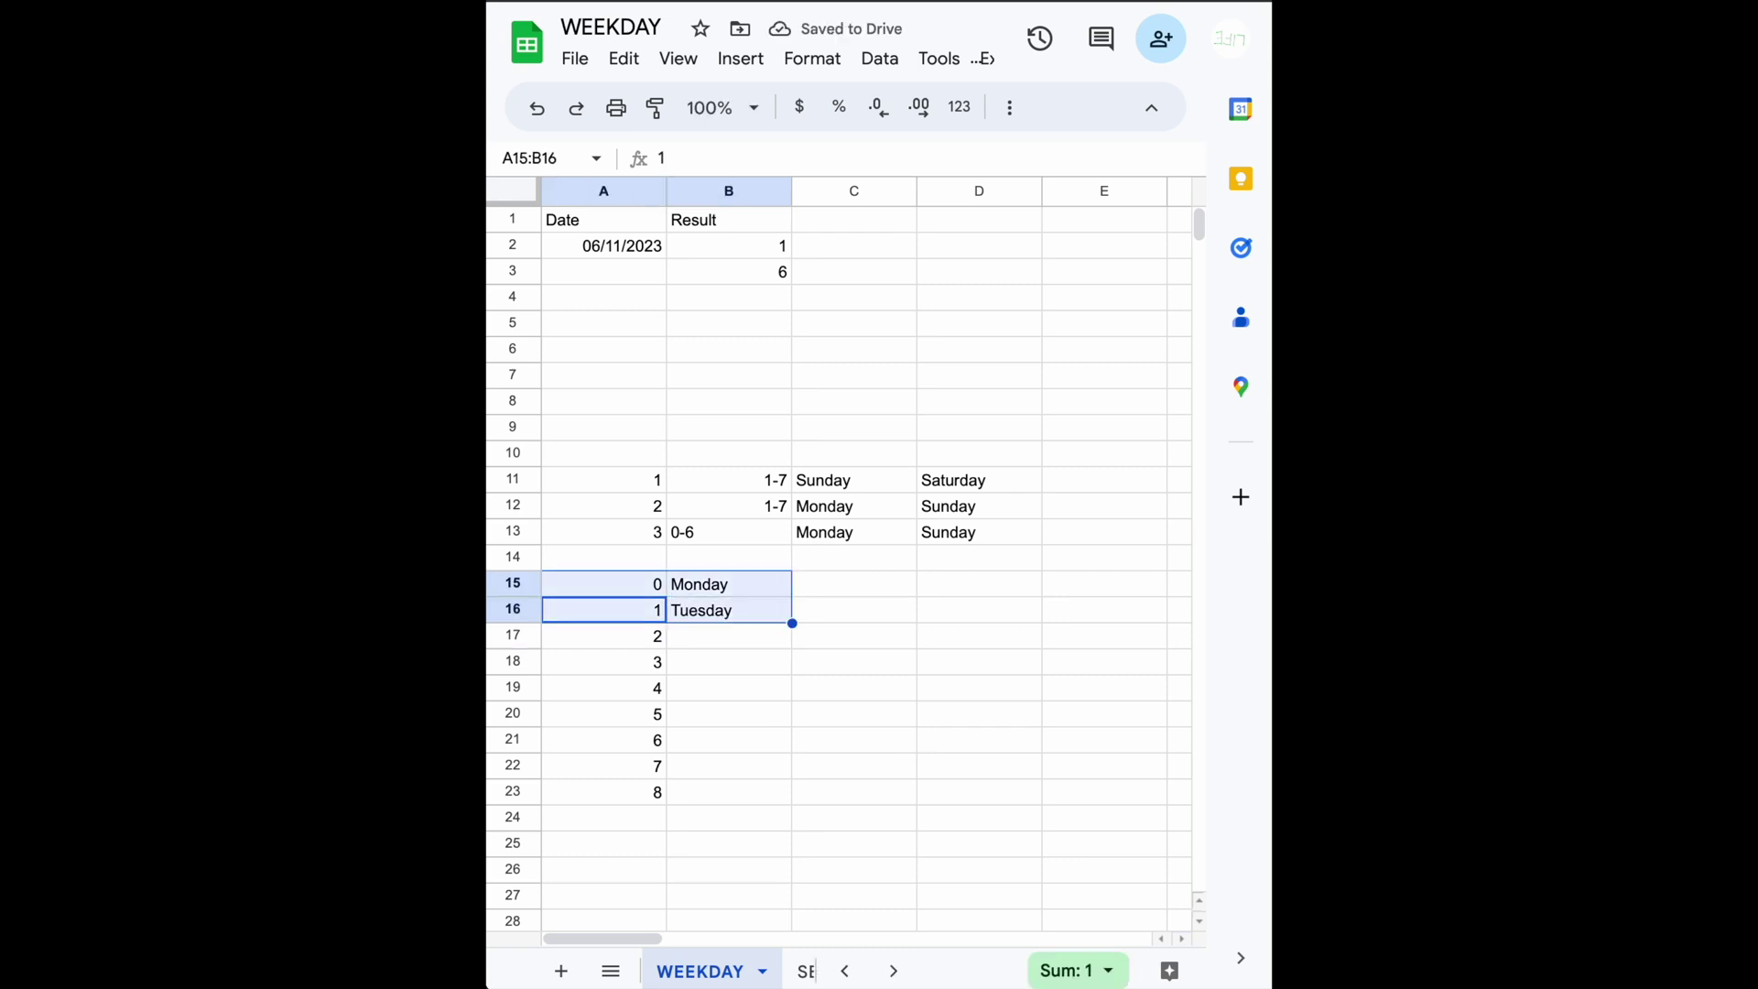
drag(793, 624, 778, 738)
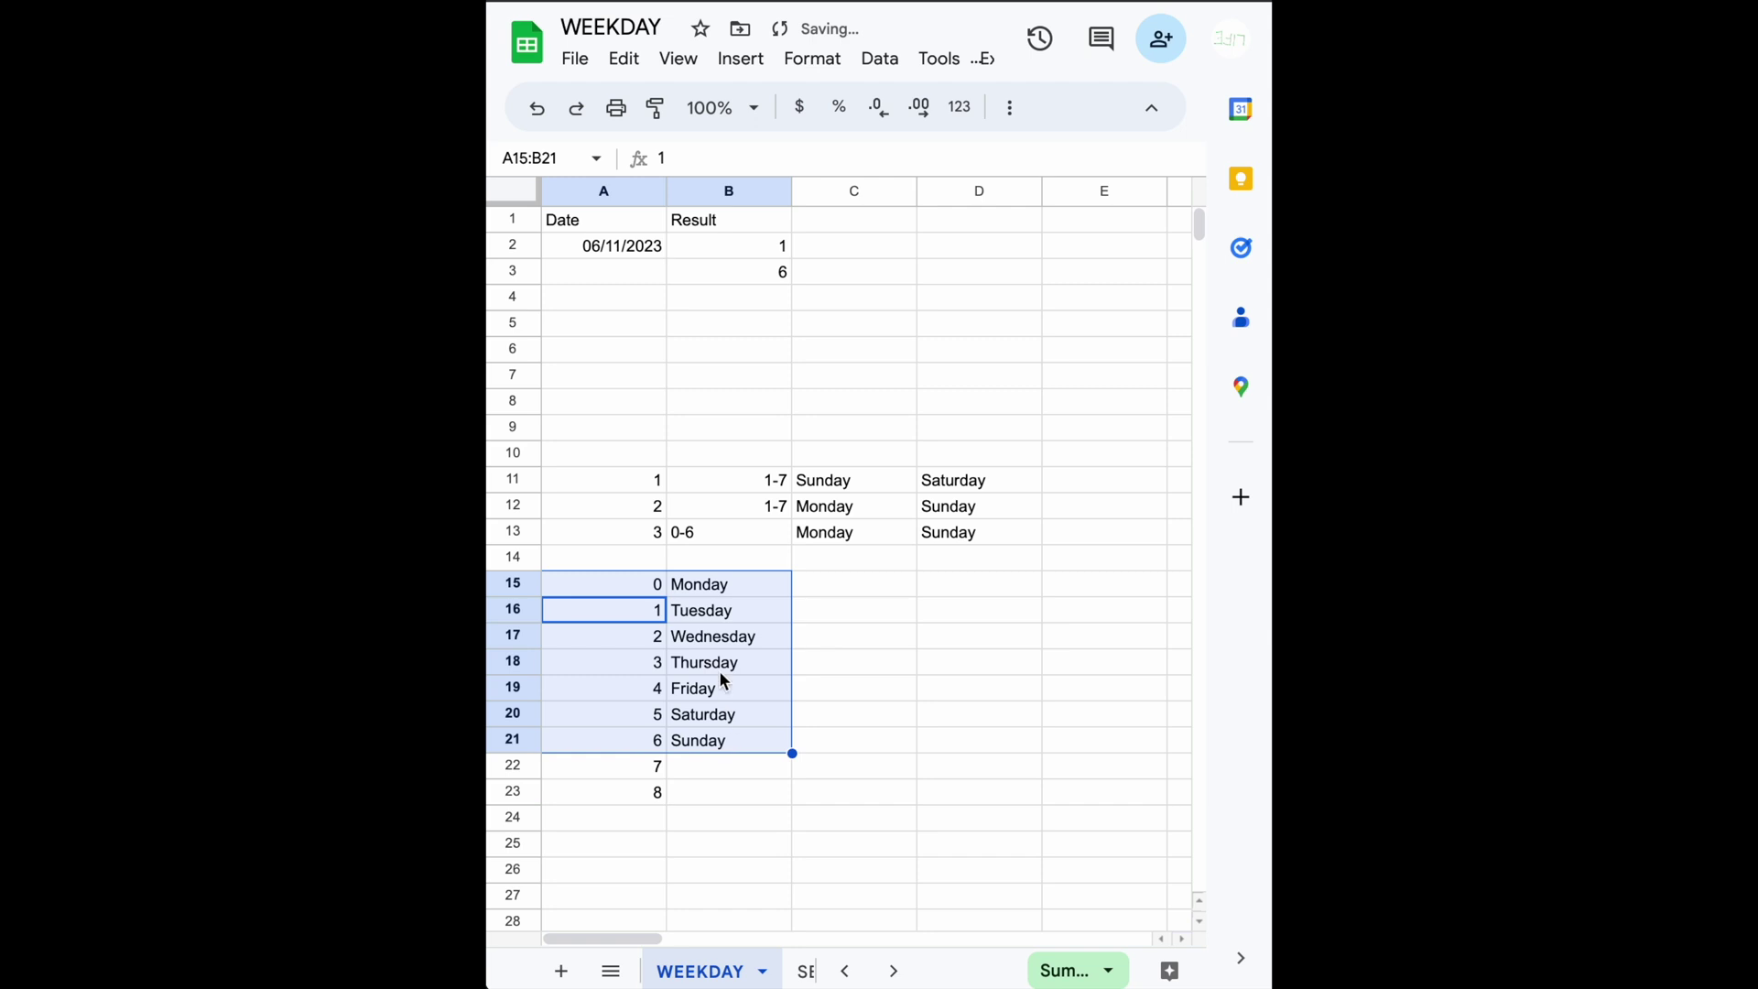
Select the weekday names in B15:B21 to check how many days are listed.
click(714, 743)
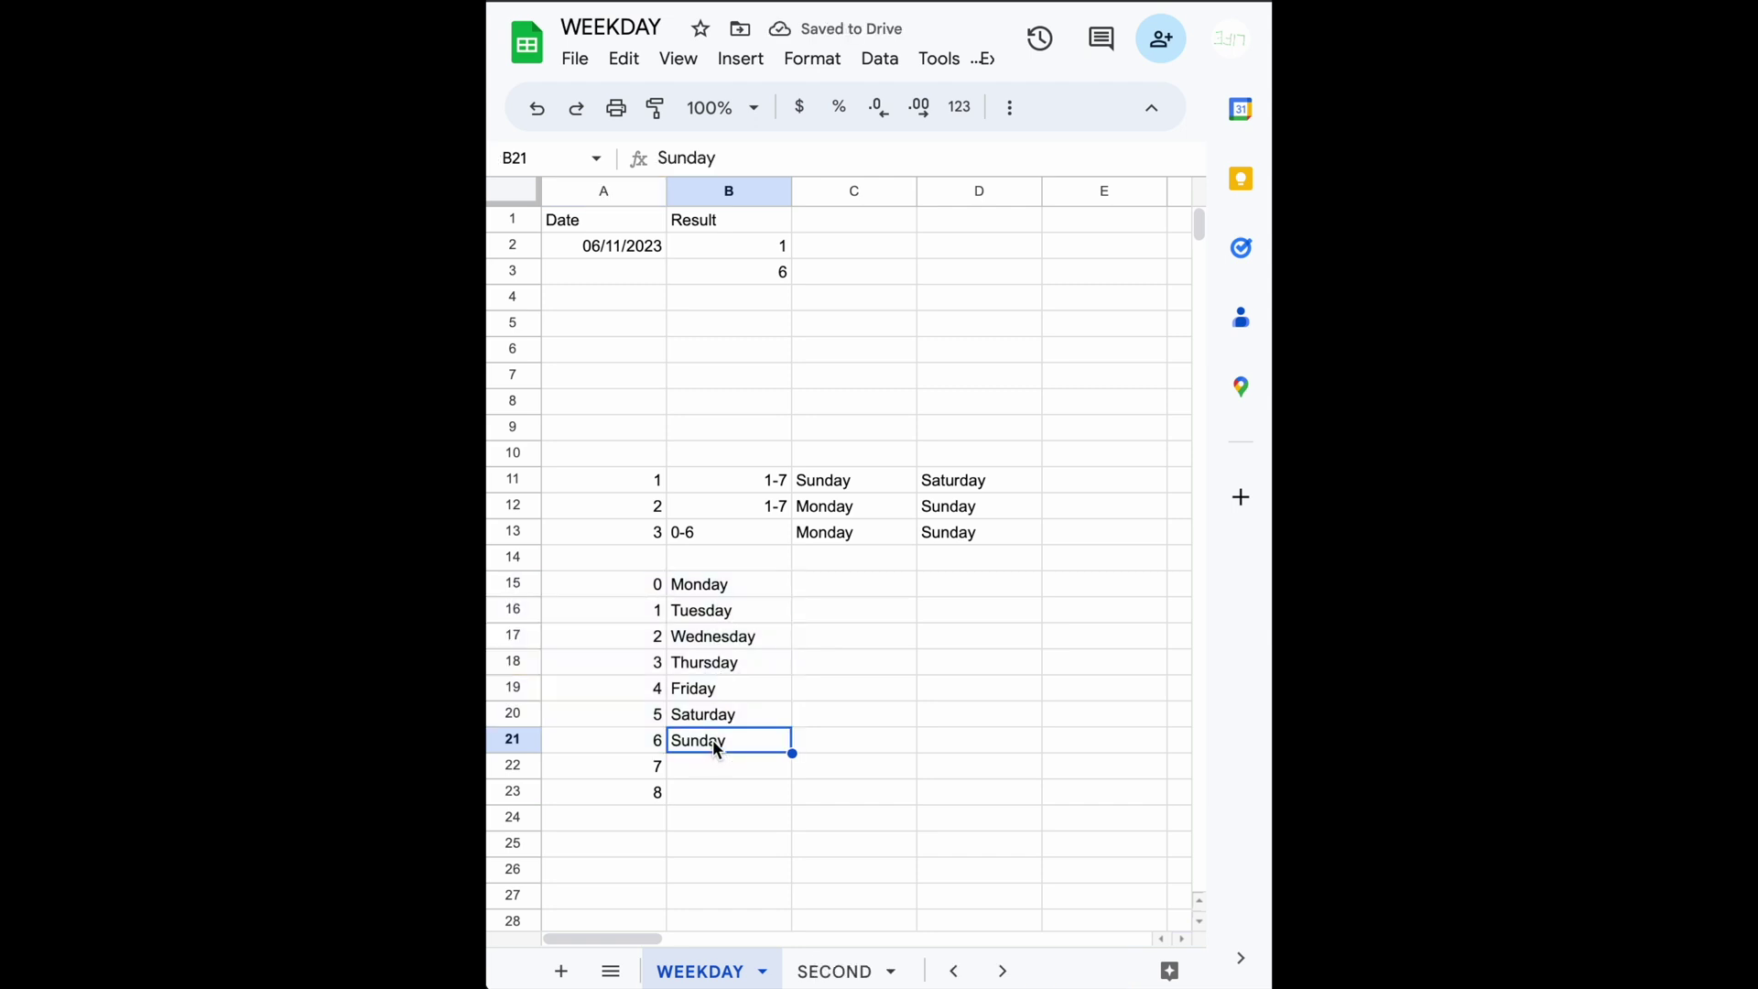
key(shift+Up)
key(shift+Up)
key(shift+Up)
key(shift+Up)
key(shift+Up)
key(shift+Up)
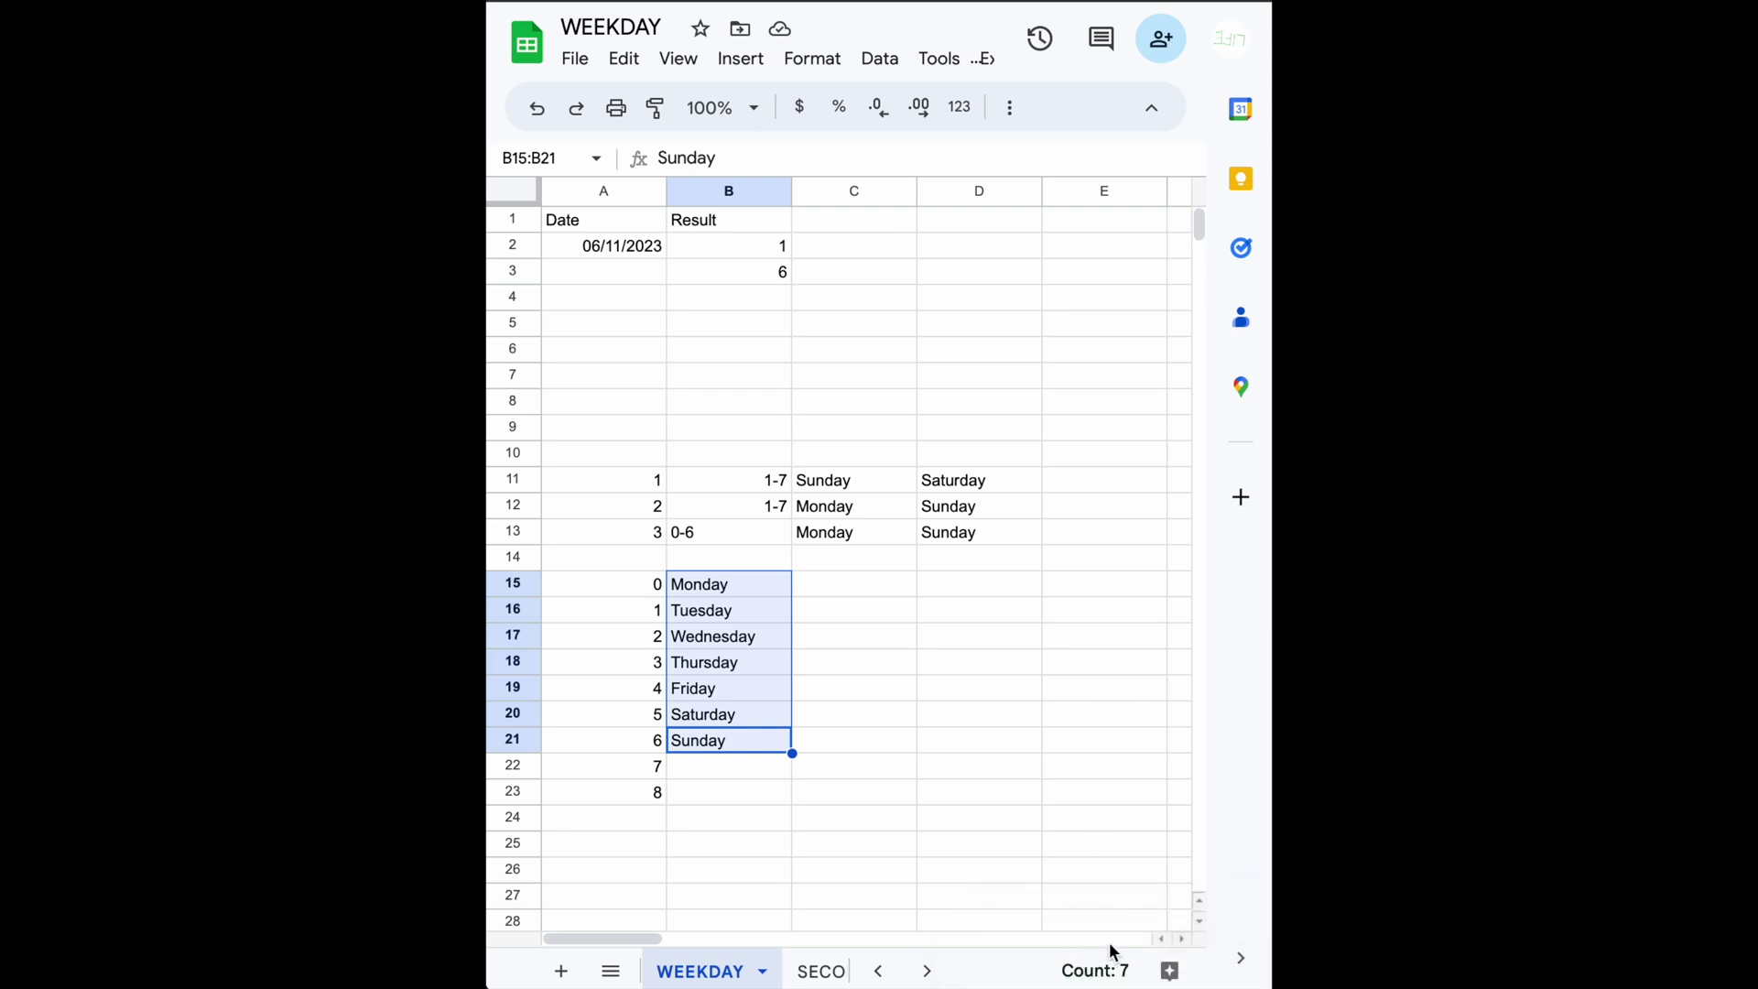
Compare the type 3 formula in B3 with the 0-6 range, the weekday list and the calendar for the date in A2.
click(659, 744)
click(693, 530)
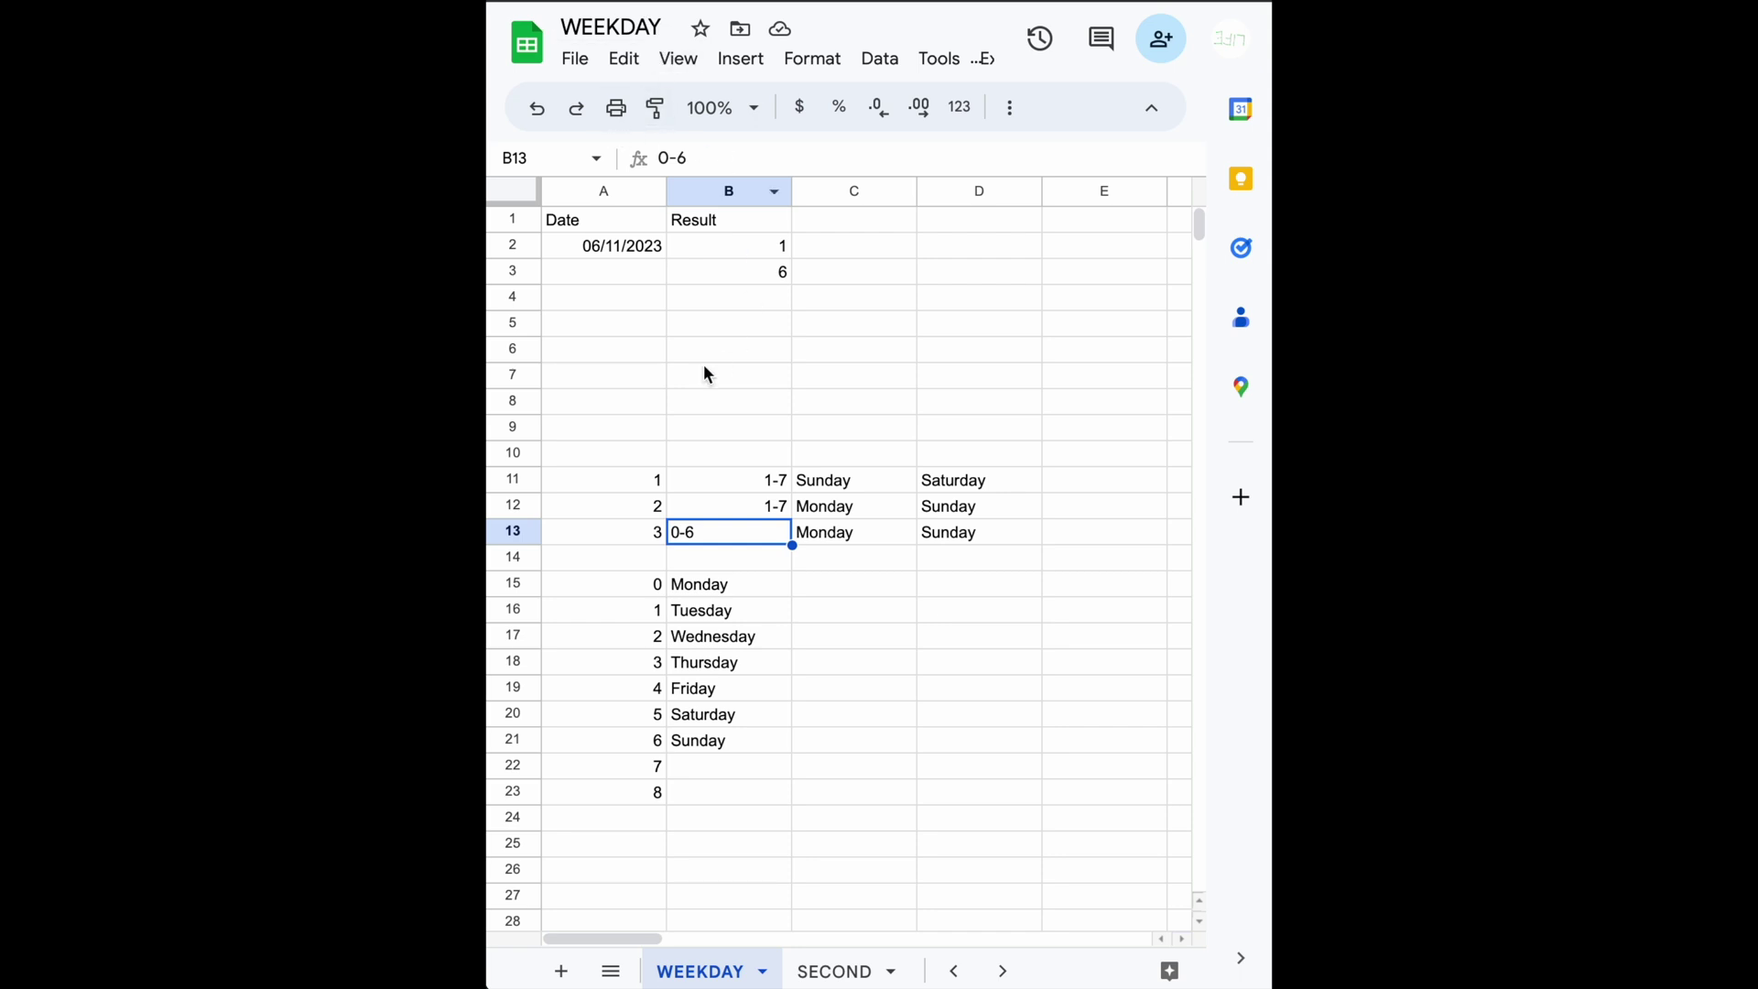
click(749, 302)
click(769, 278)
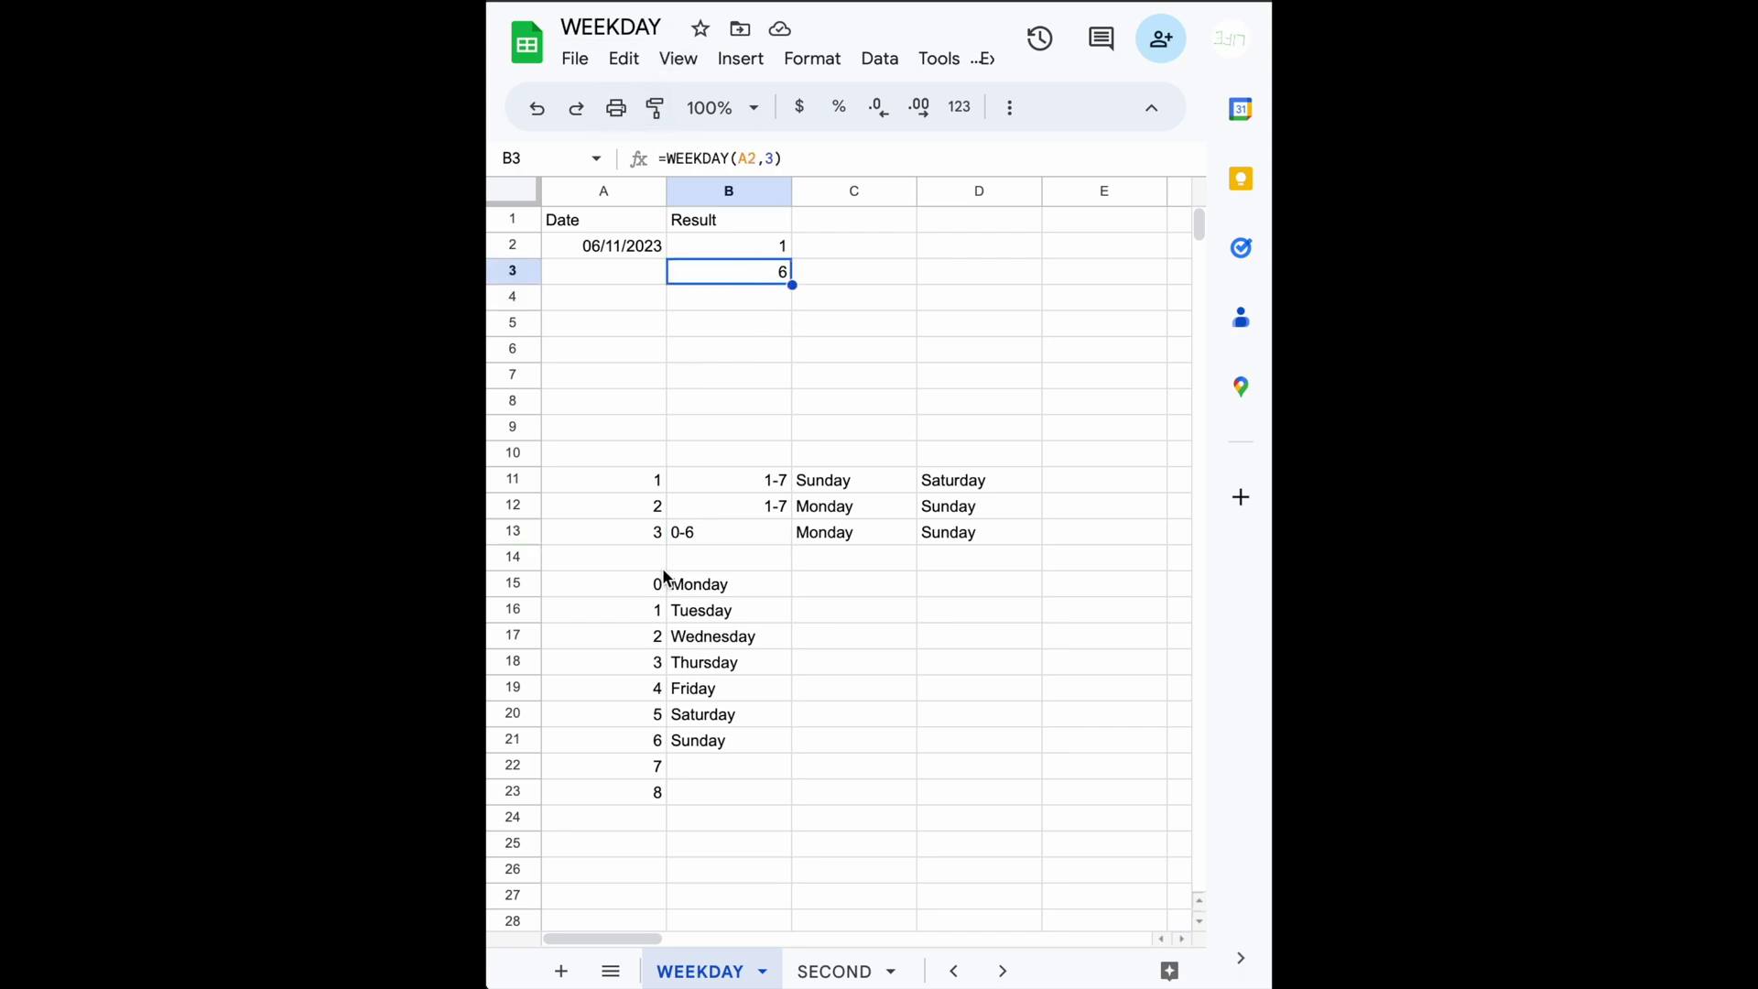
click(654, 540)
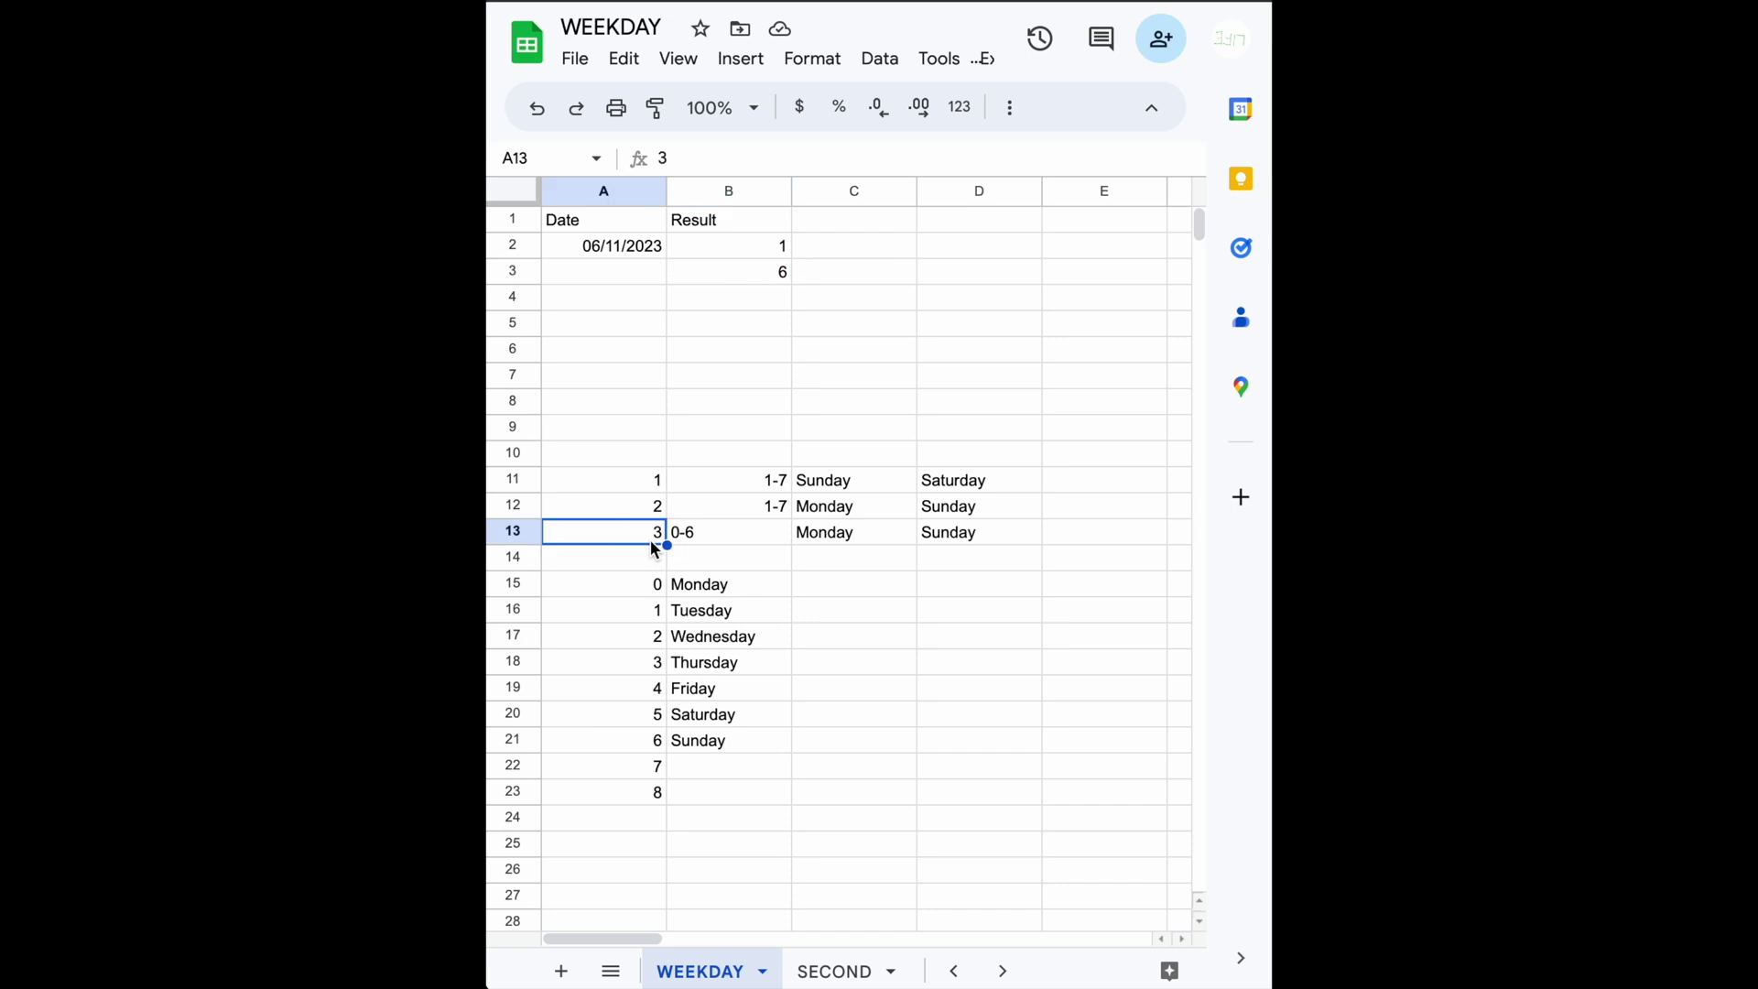
click(758, 273)
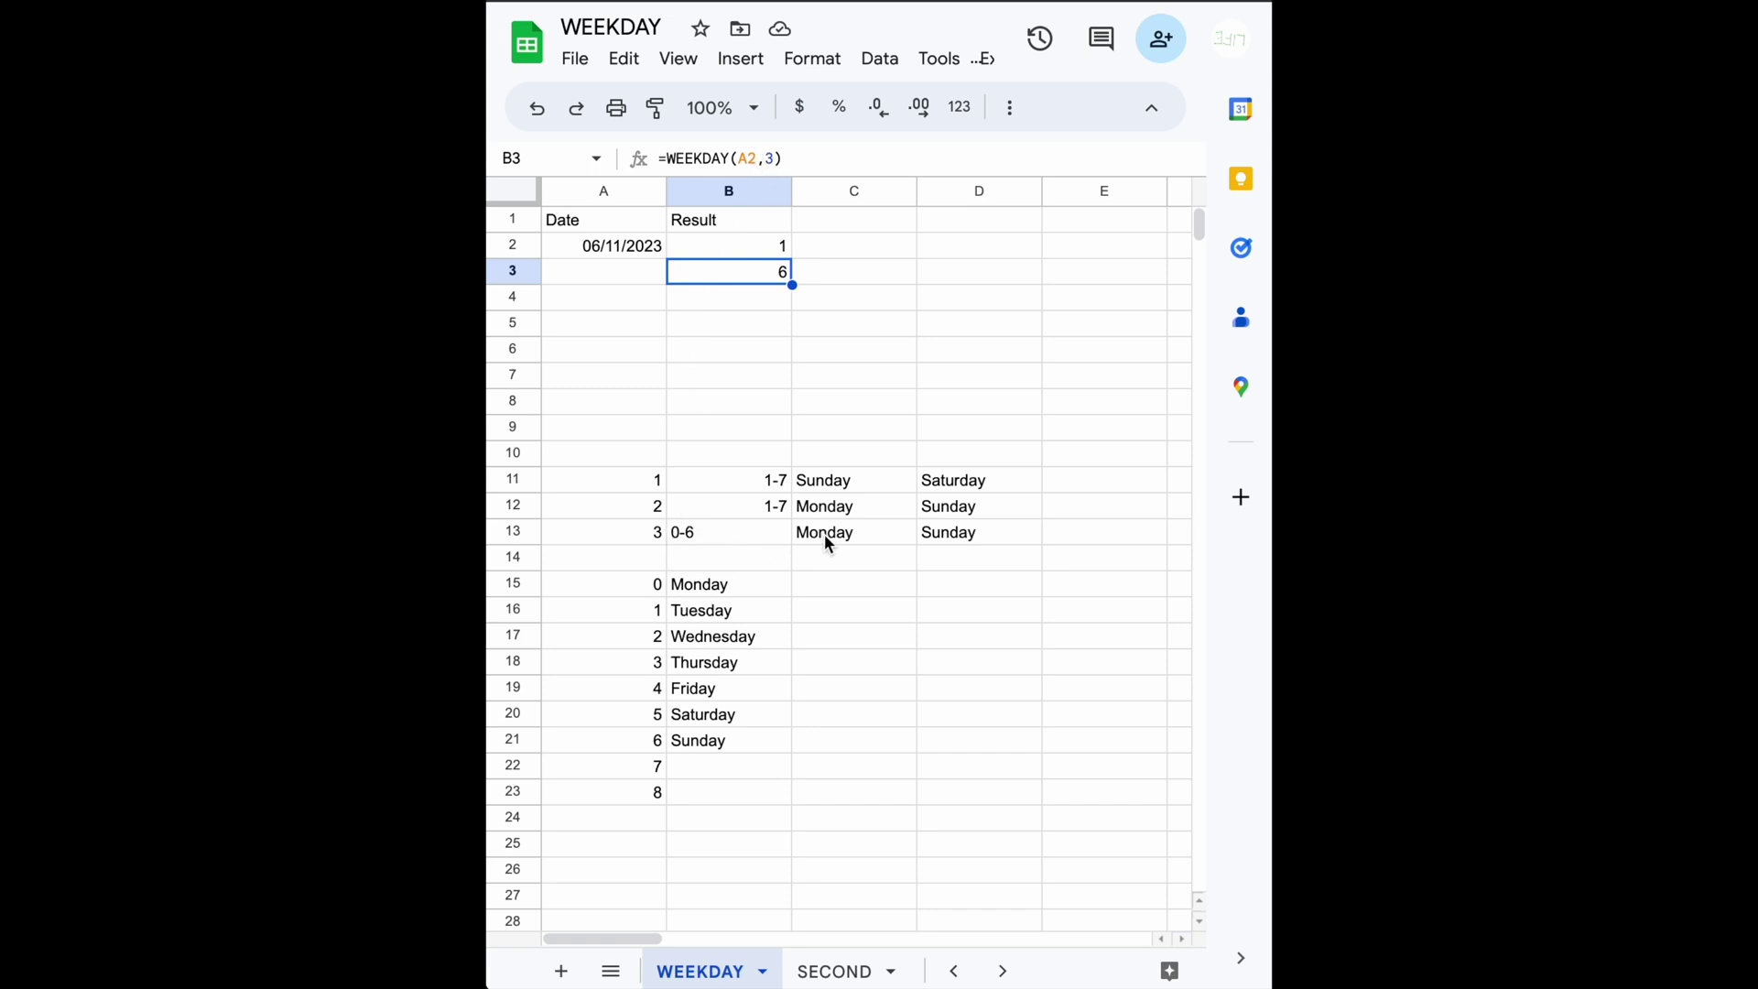
double_click(626, 252)
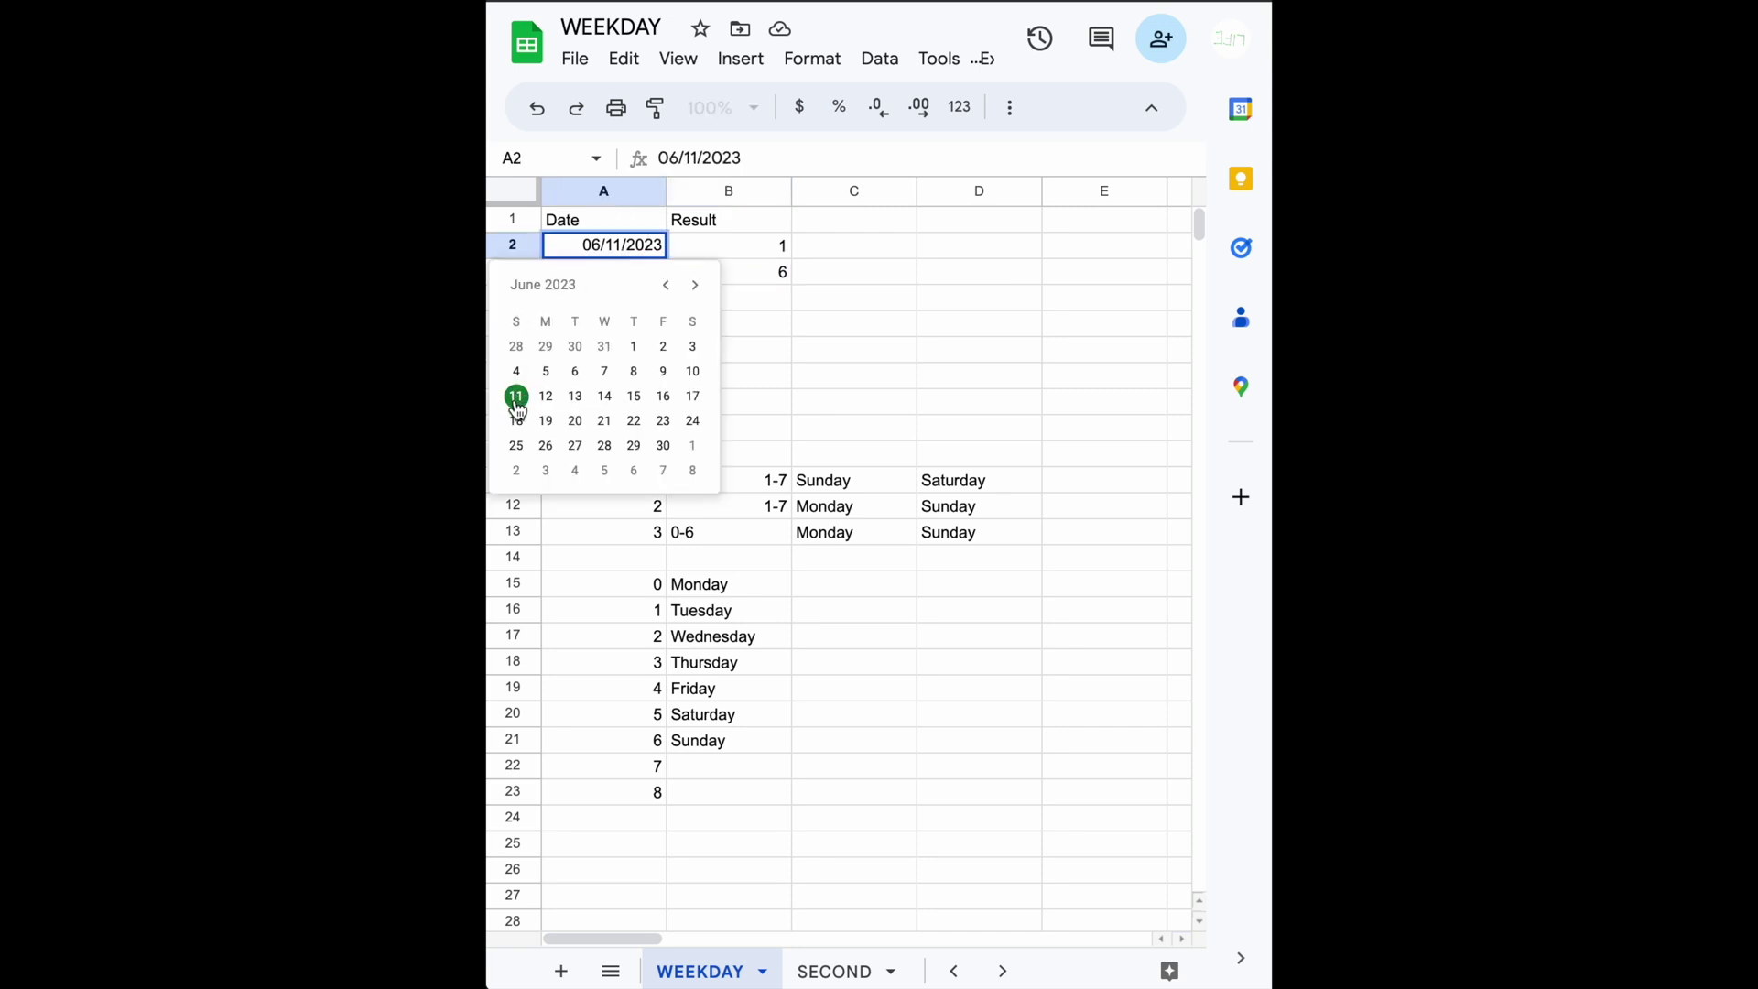
click(771, 279)
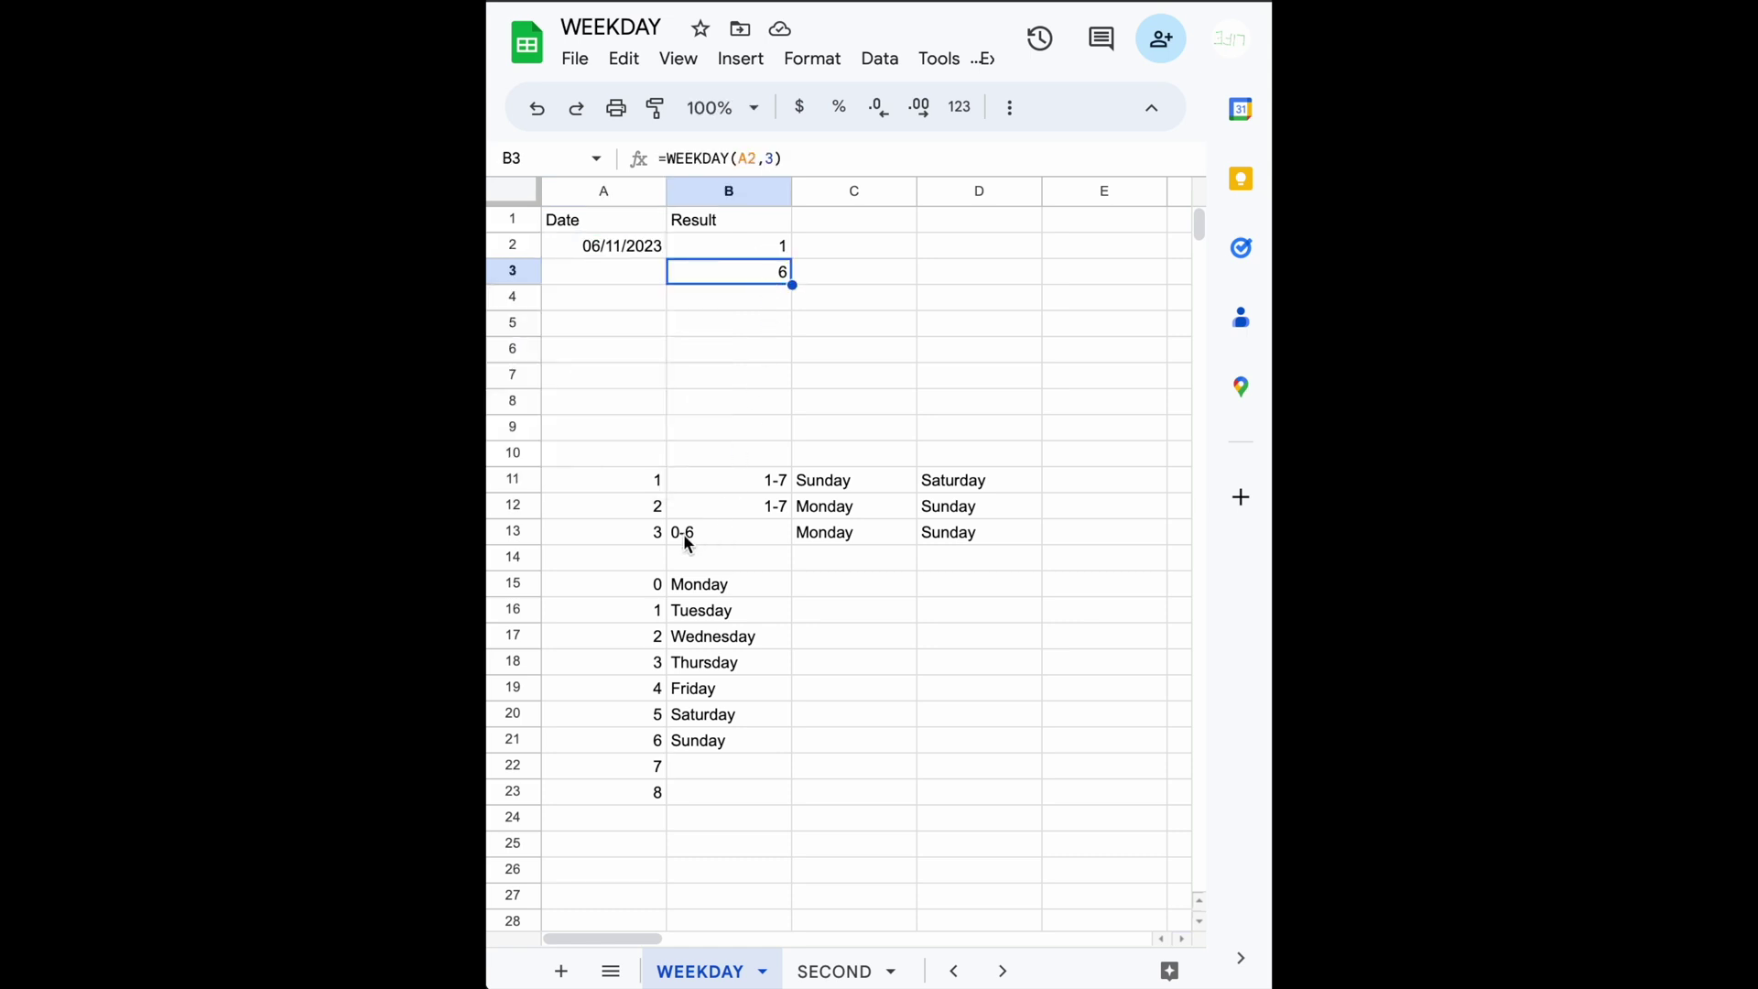
Compare the Sunday entry in B21 with the type 3 formula in B3.
click(713, 741)
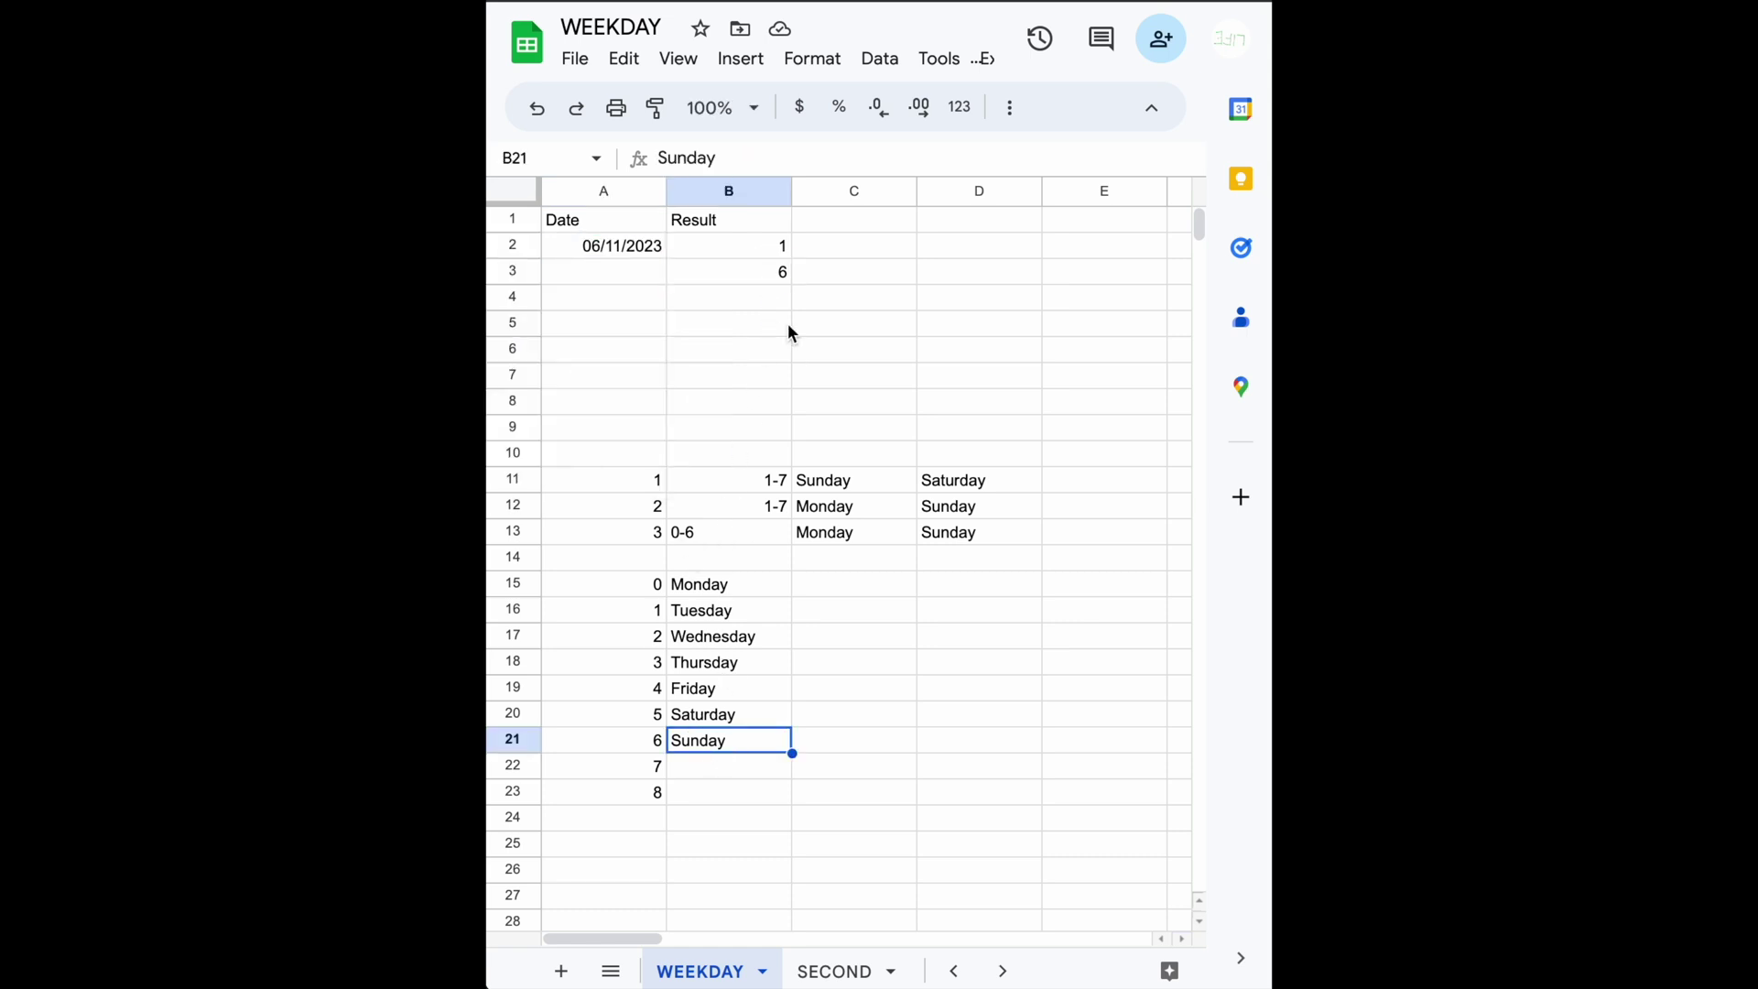
click(787, 273)
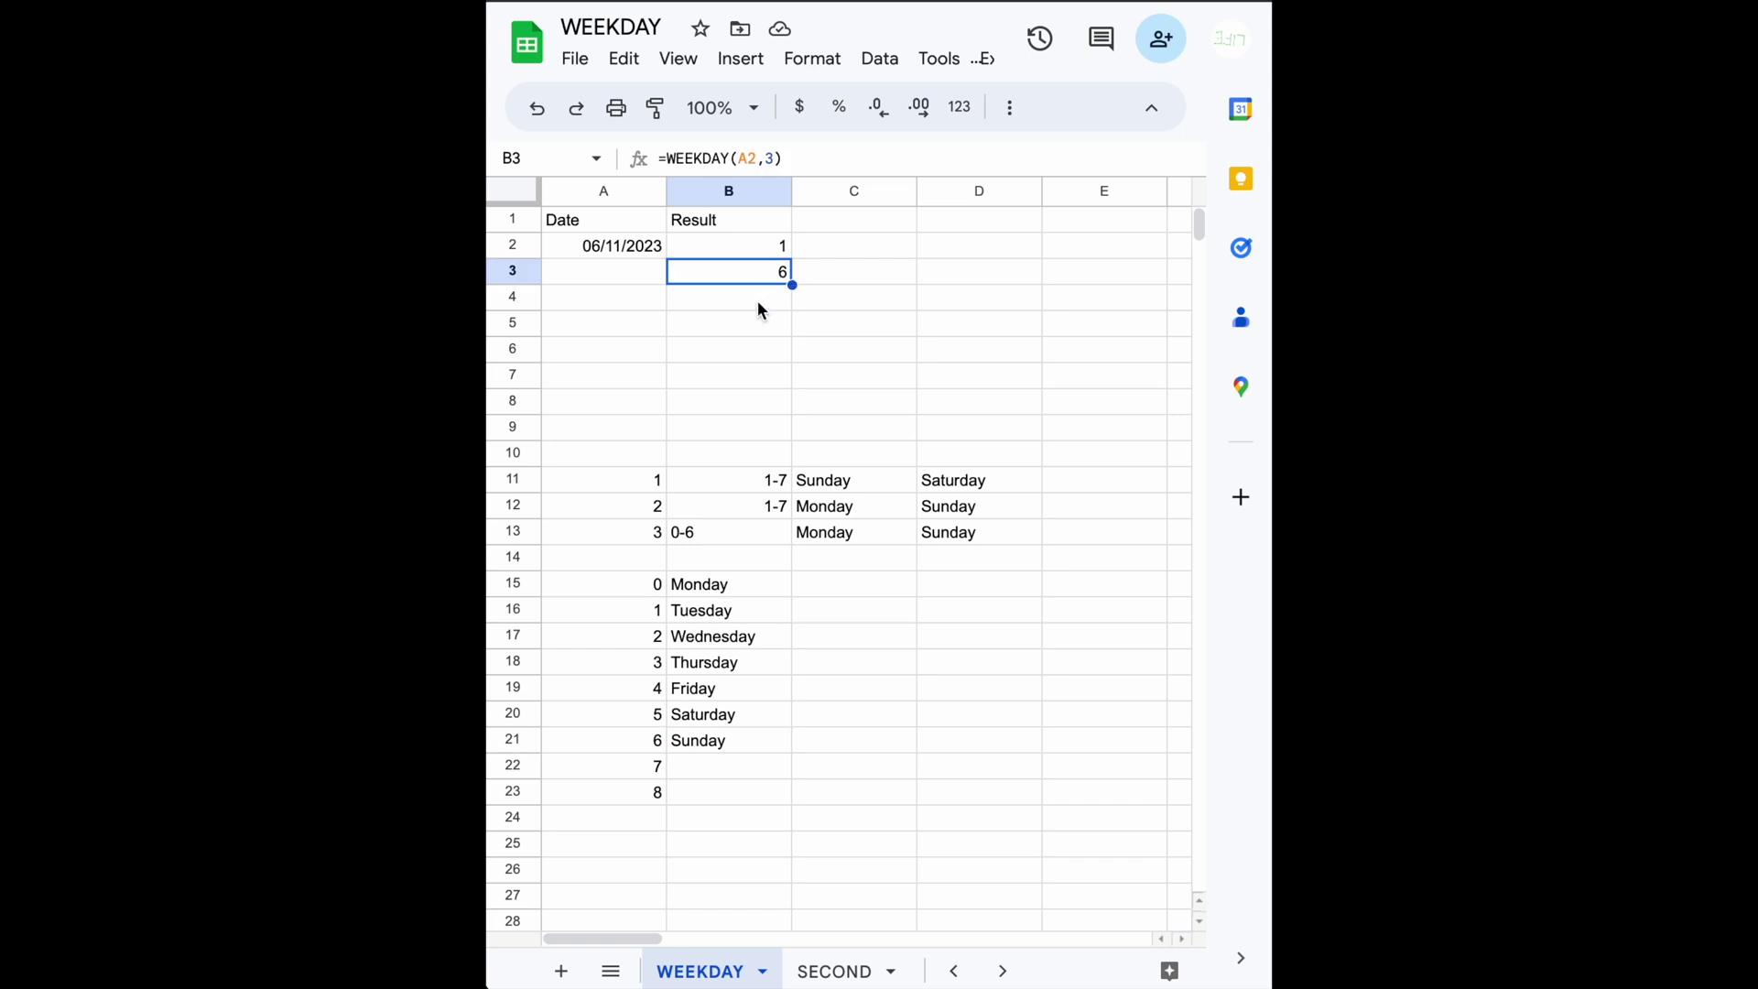
click(793, 284)
click(724, 306)
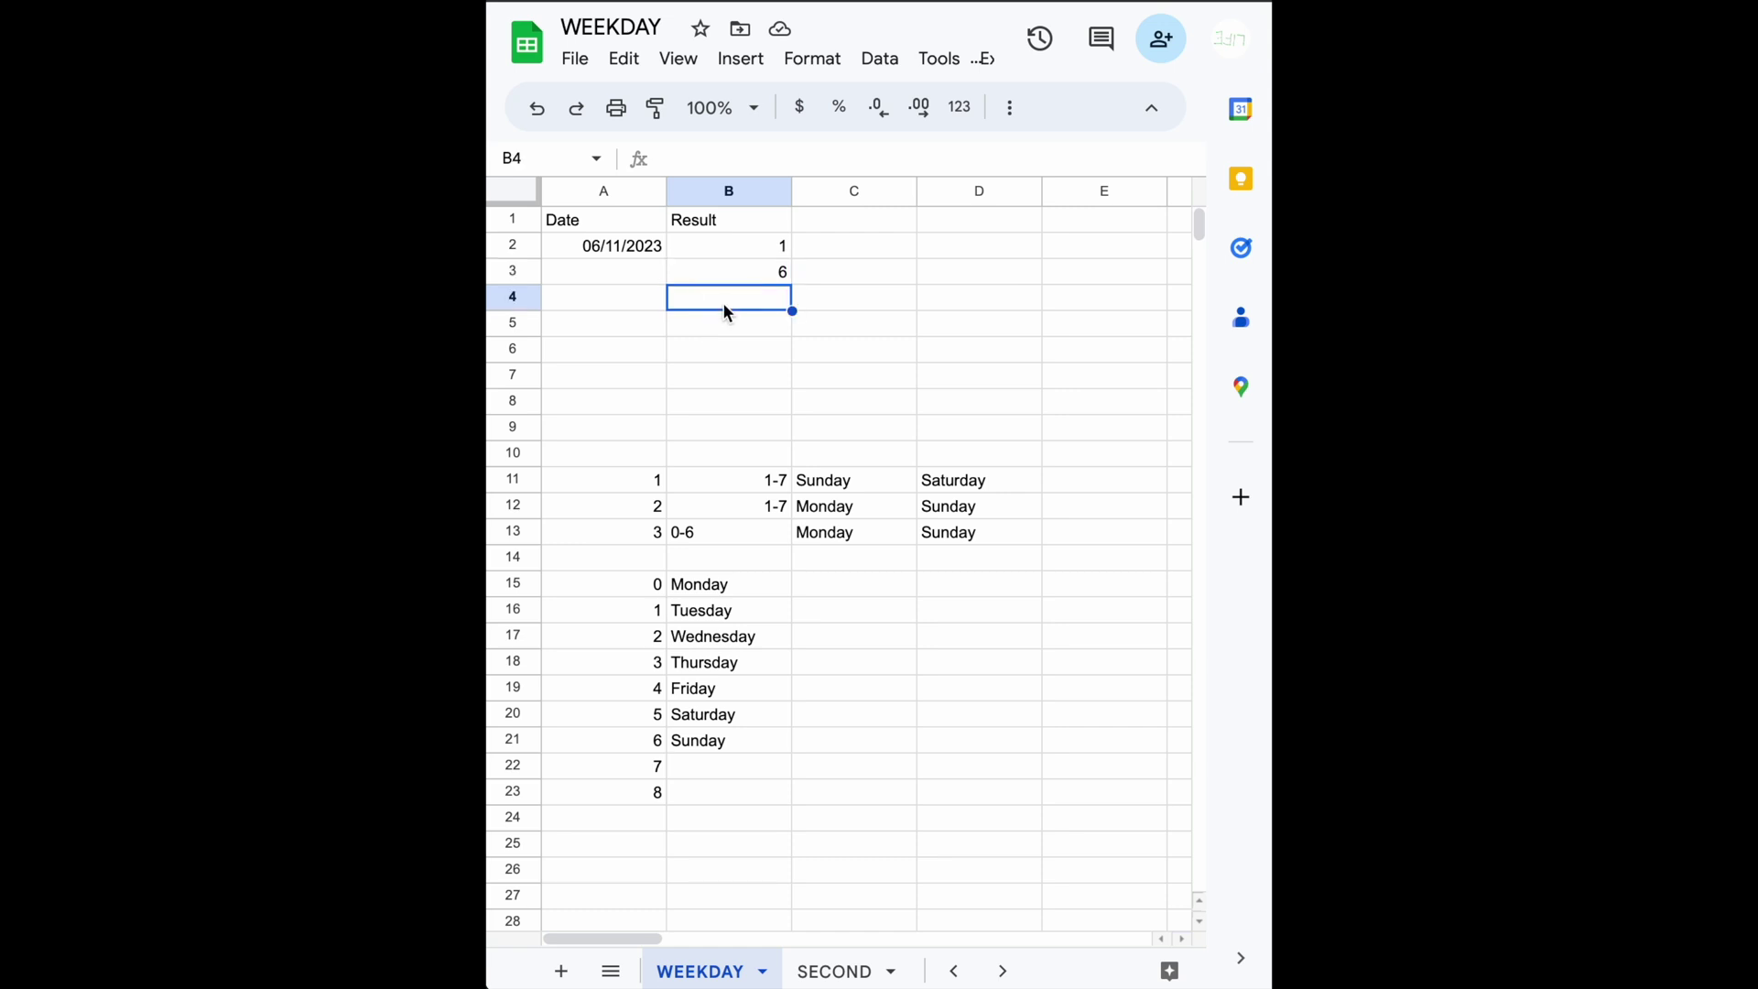
text(=B3)
key(Up)
key(Left)
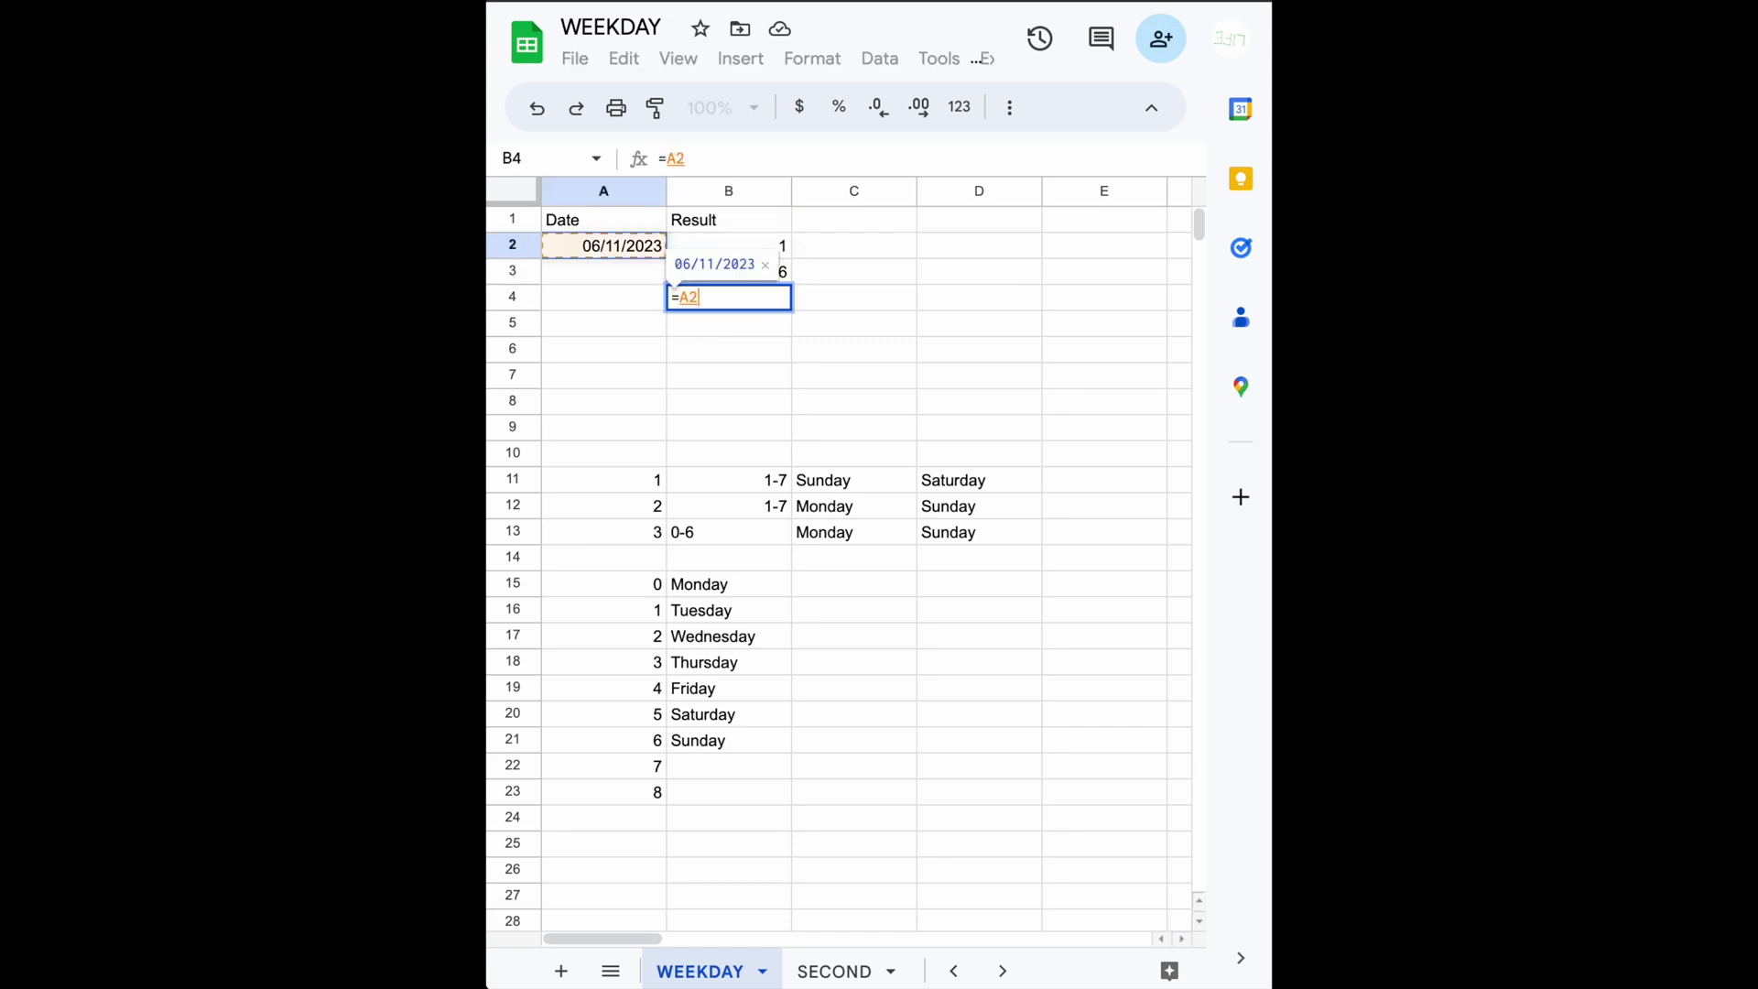
key(BackSpace)
key(BackSpace)
key(BackSpace)
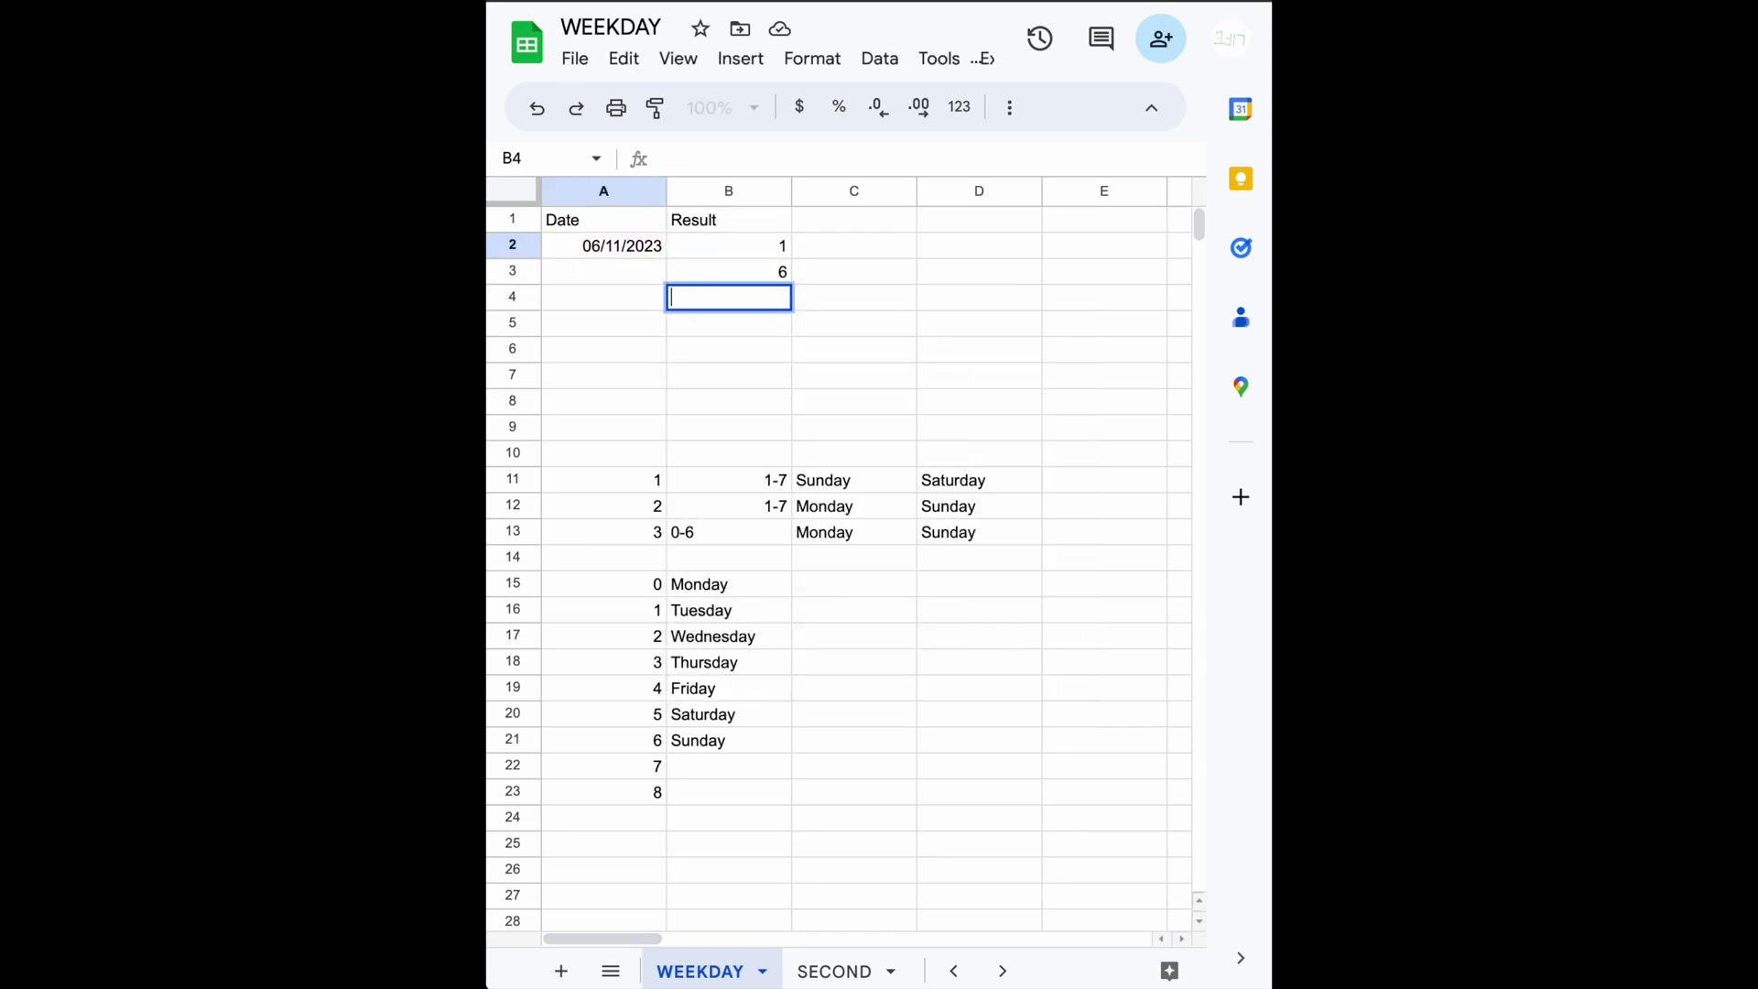
Enter the formula =WEEKDAY(A2,2) in cell B4 to get the date's type 2 weekday number.
text(=wee)
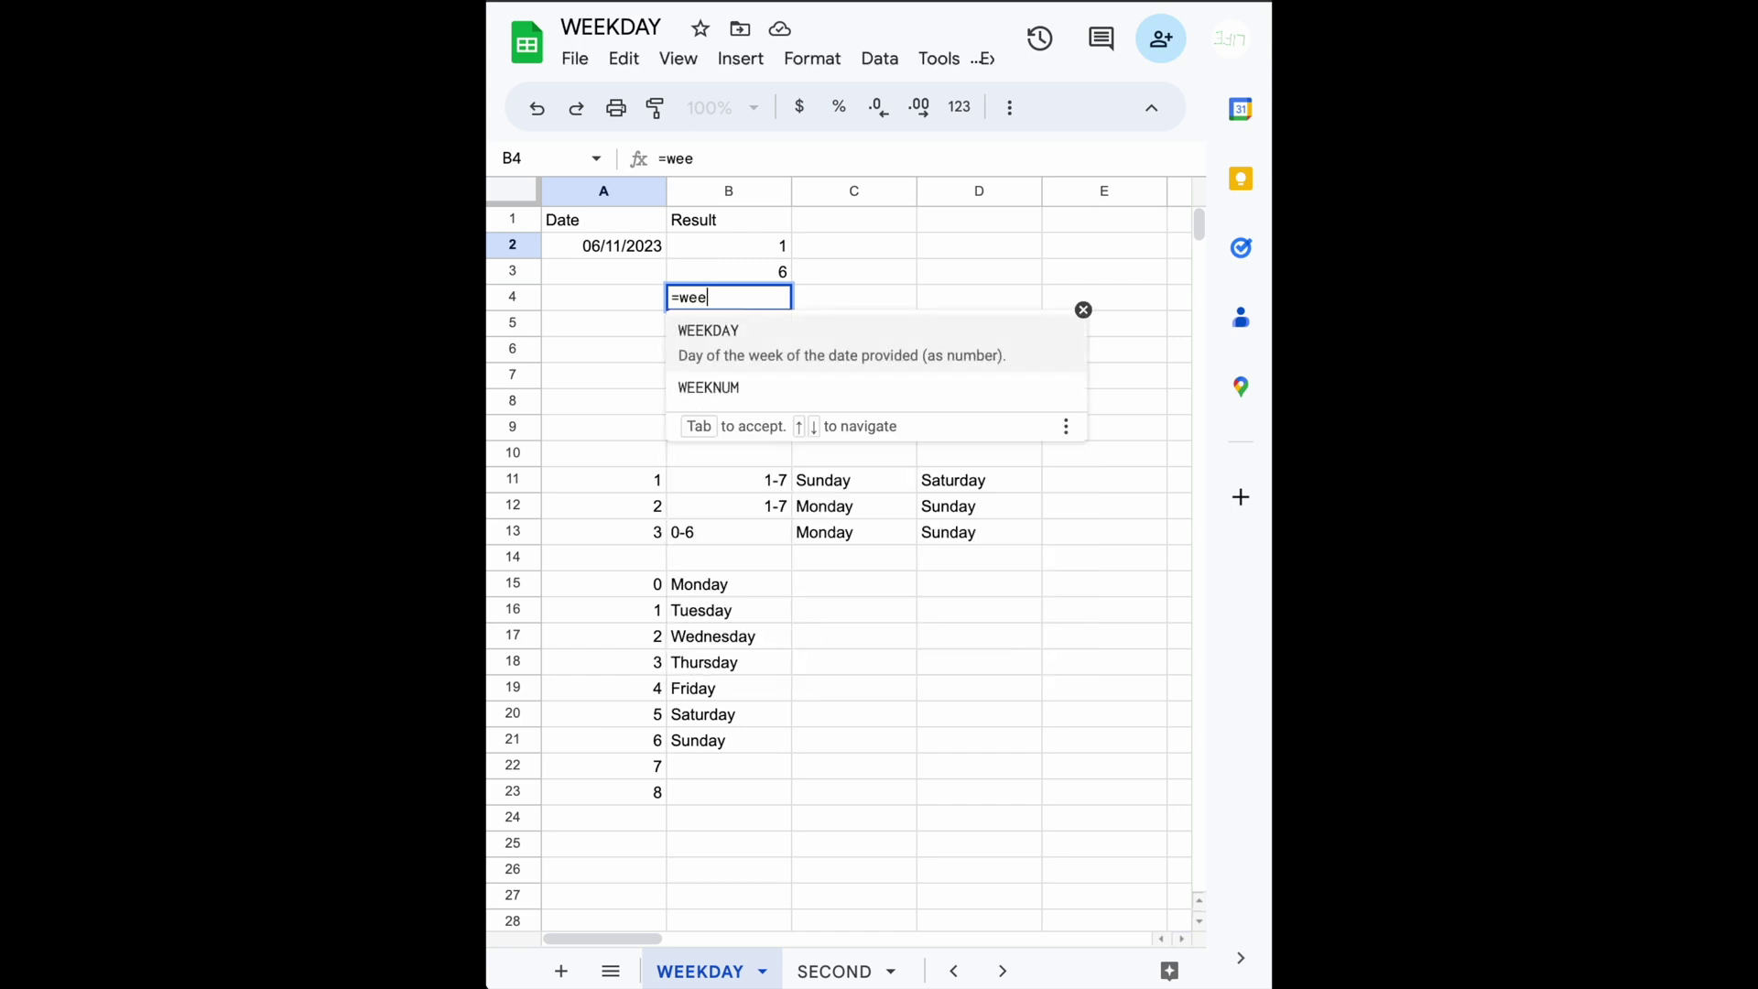
key(Tab)
key(Up)
key(Up)
key(Left)
text(, )
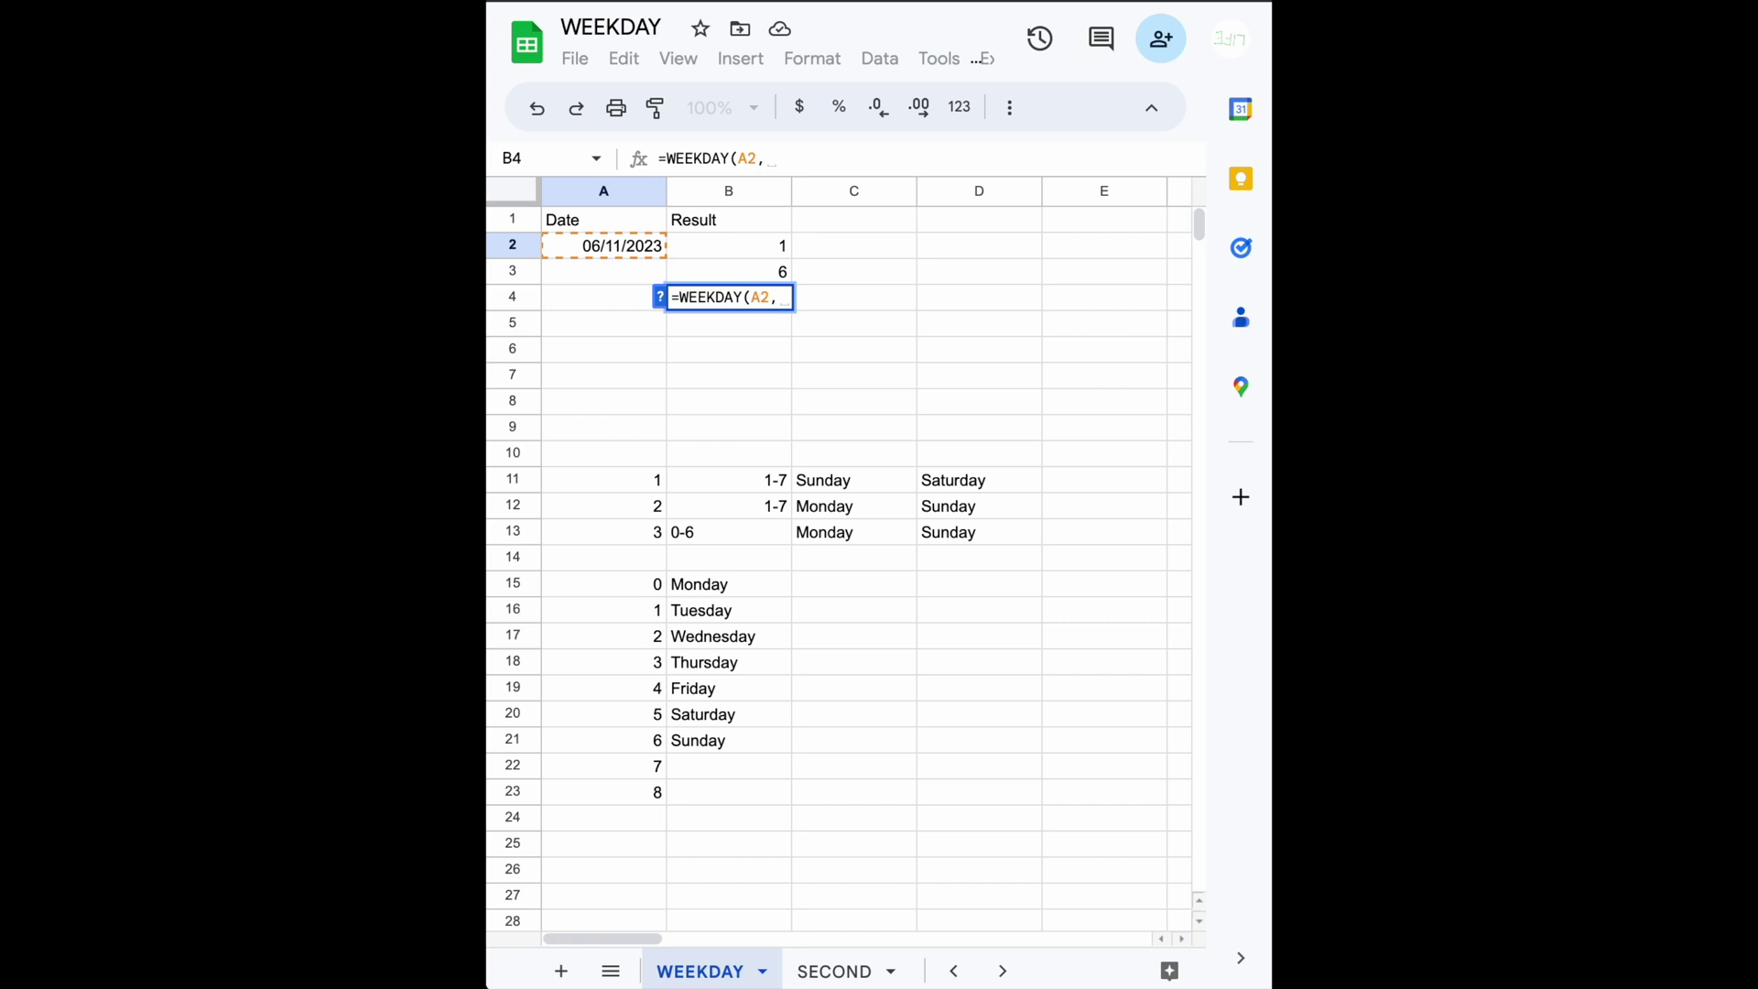
text(2))
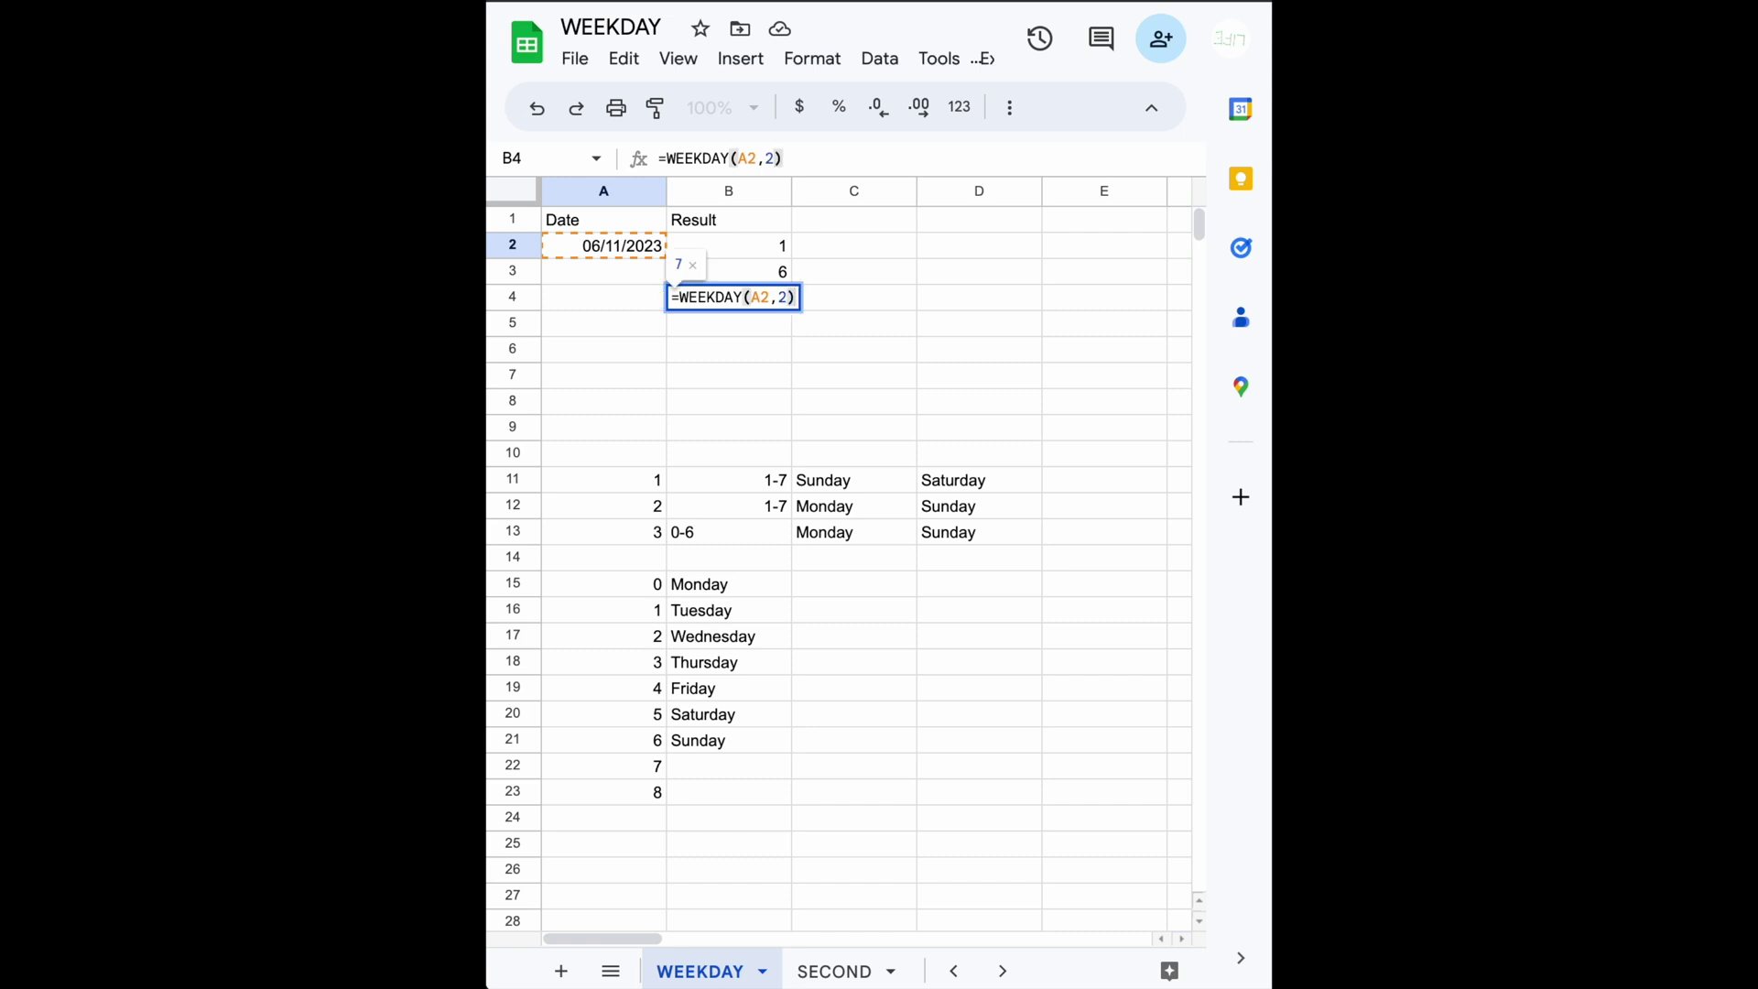
key(Return)
key(Up)
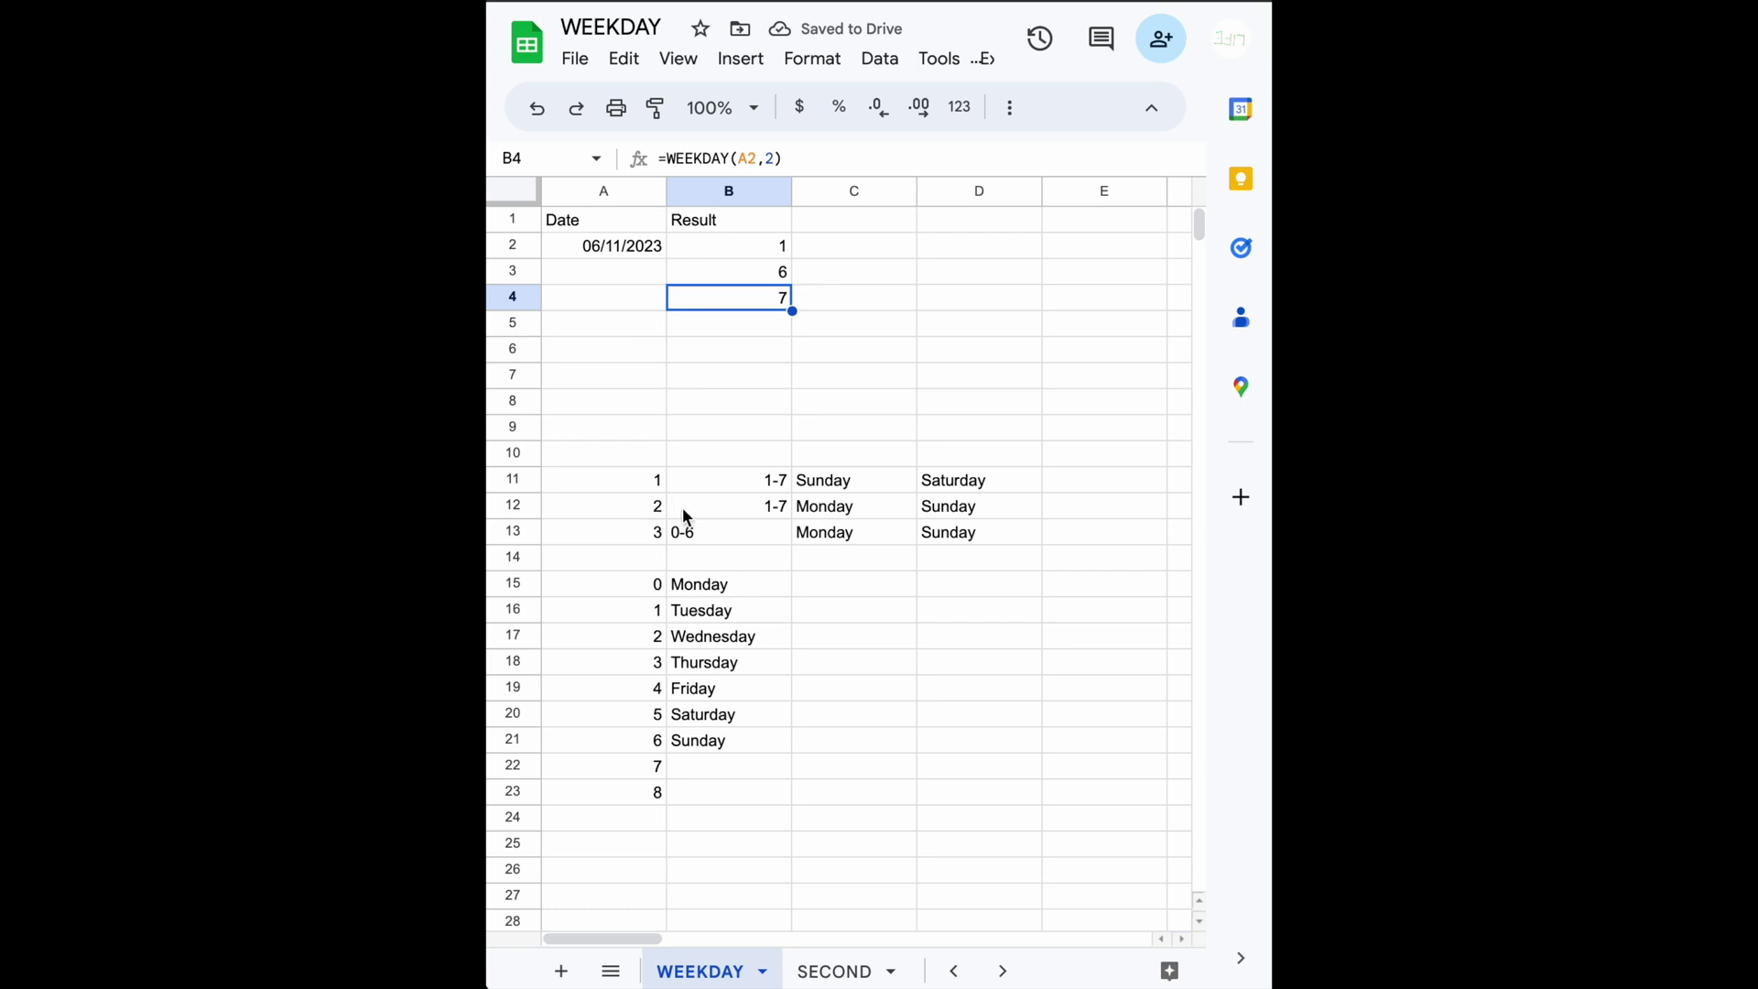
Review the type 2 number range in B12 and its last day in D12.
click(656, 518)
click(746, 511)
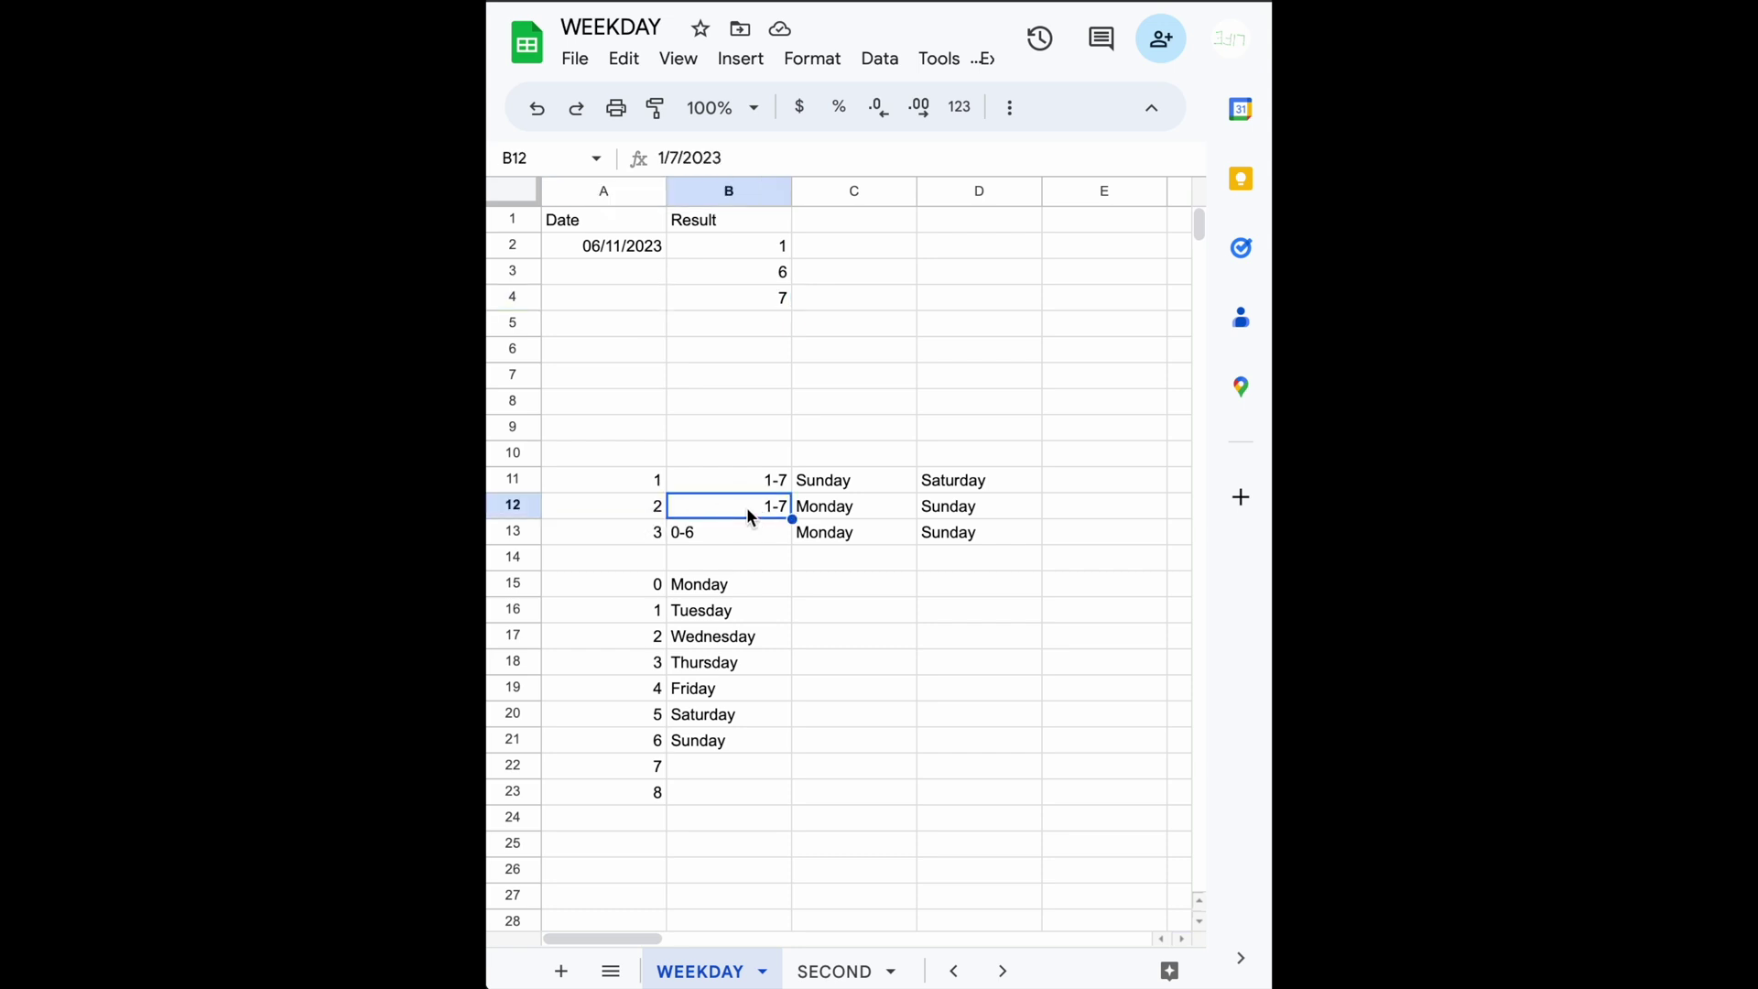
click(968, 512)
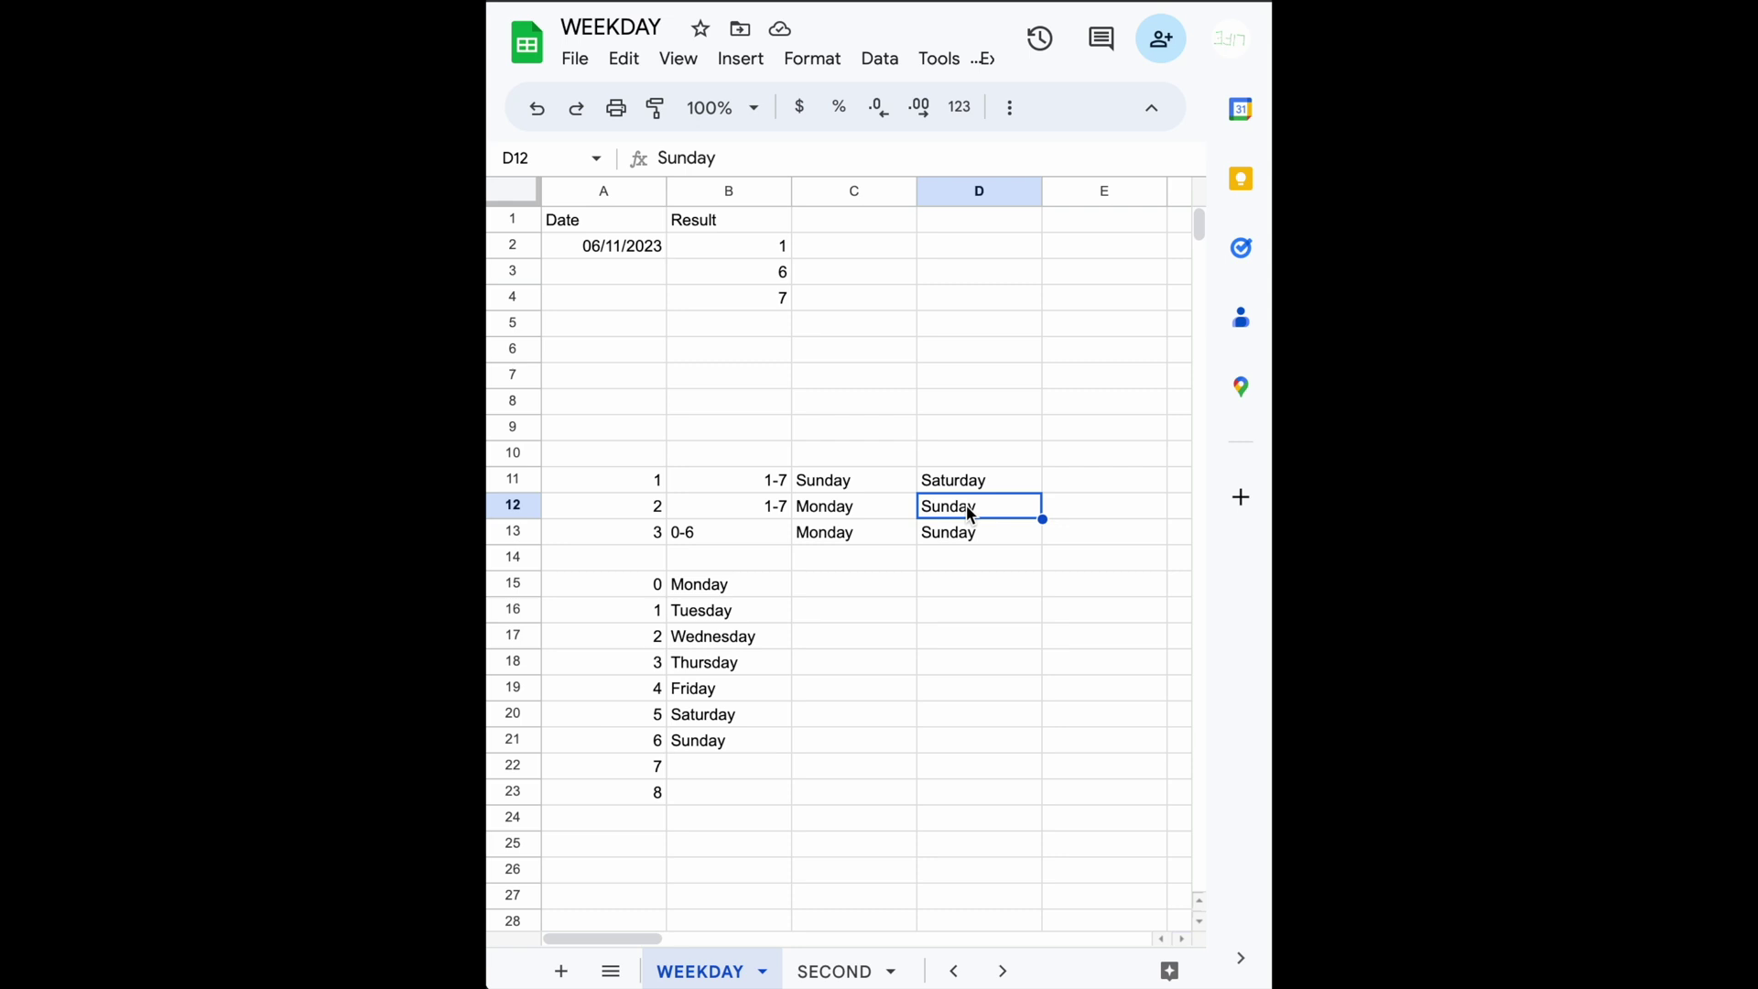
Number the listed weekdays for type 2 with 1 in C15 and 2 in C16, filling the series down to C21.
click(832, 593)
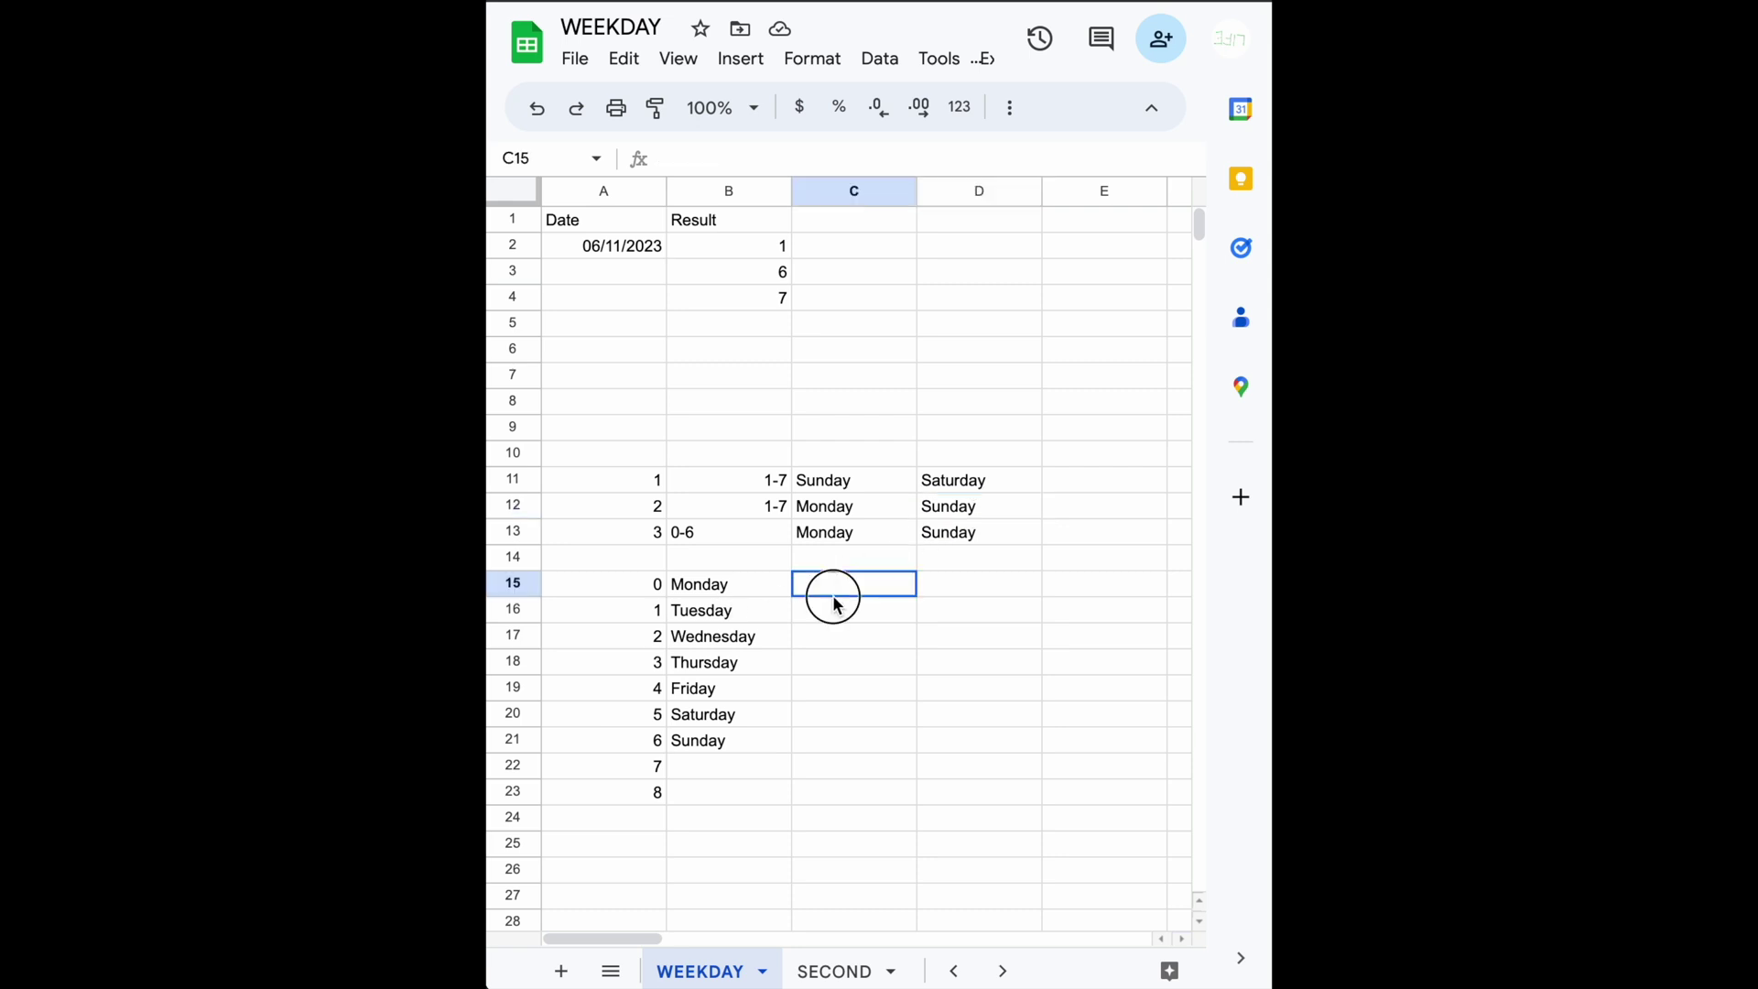
text(1)
key(Return)
text(2)
key(Return)
key(Up)
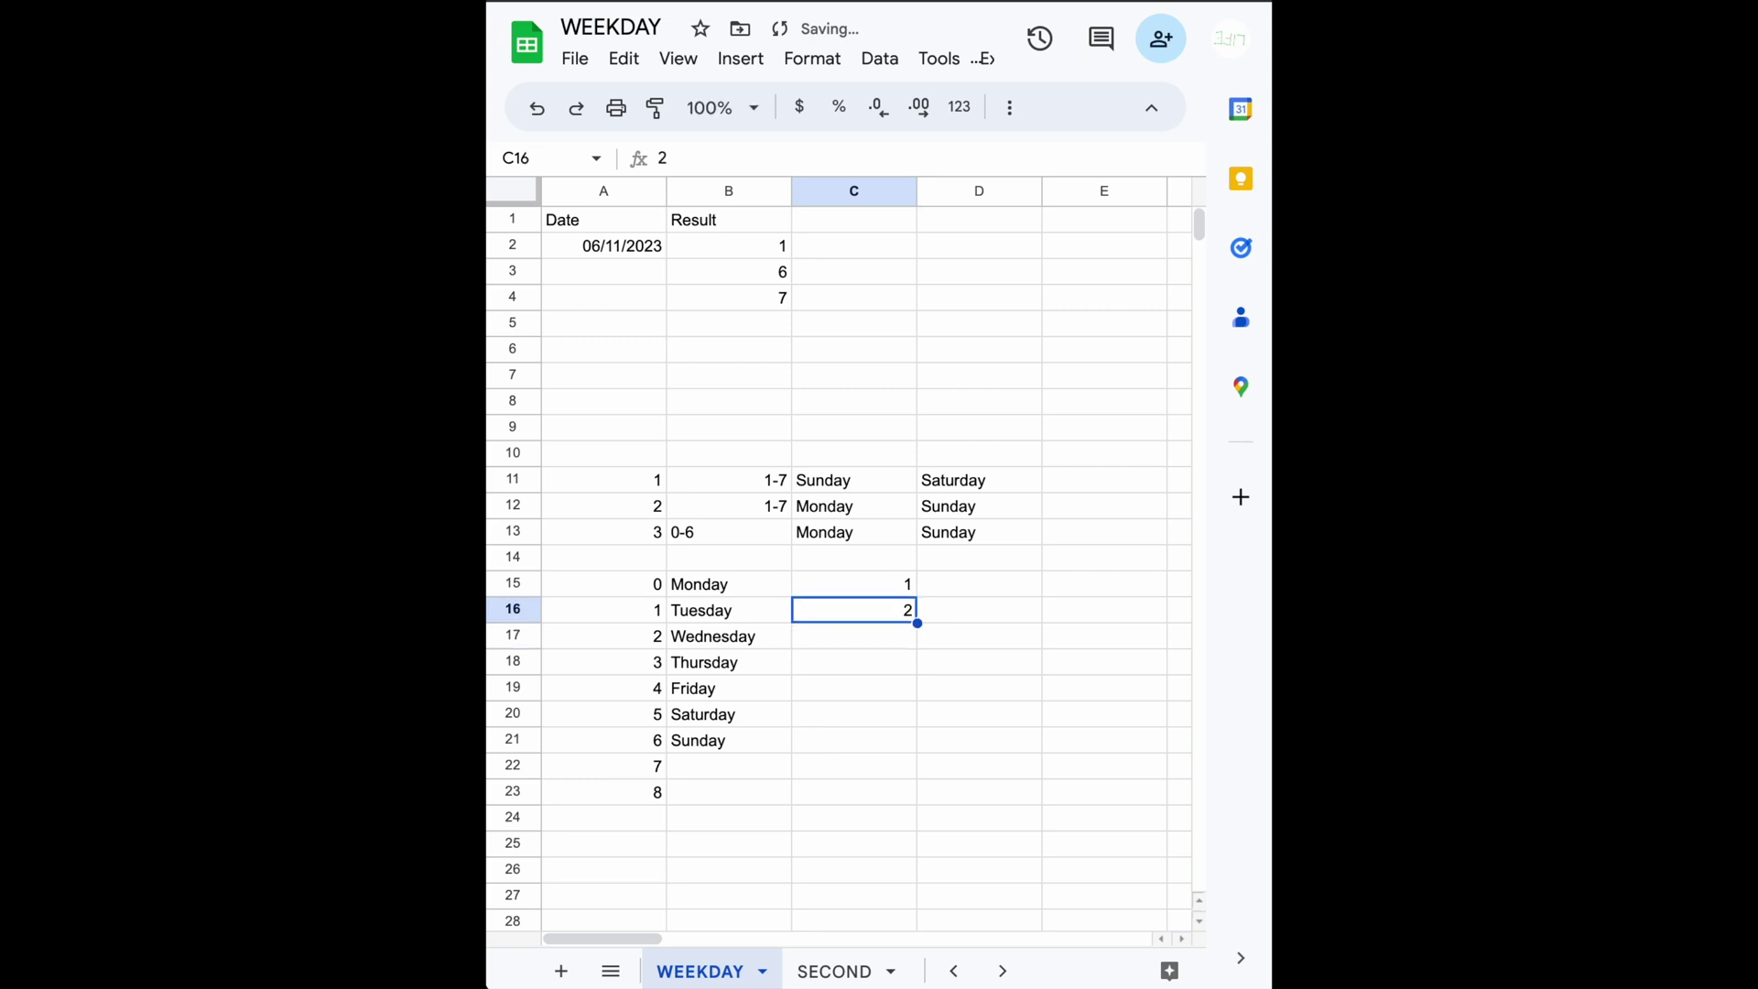
key(shift+Up)
double_click(919, 621)
Compare Sunday's type 2 number in C21 with the calendar for the date in A2 and the formula in B4.
click(870, 744)
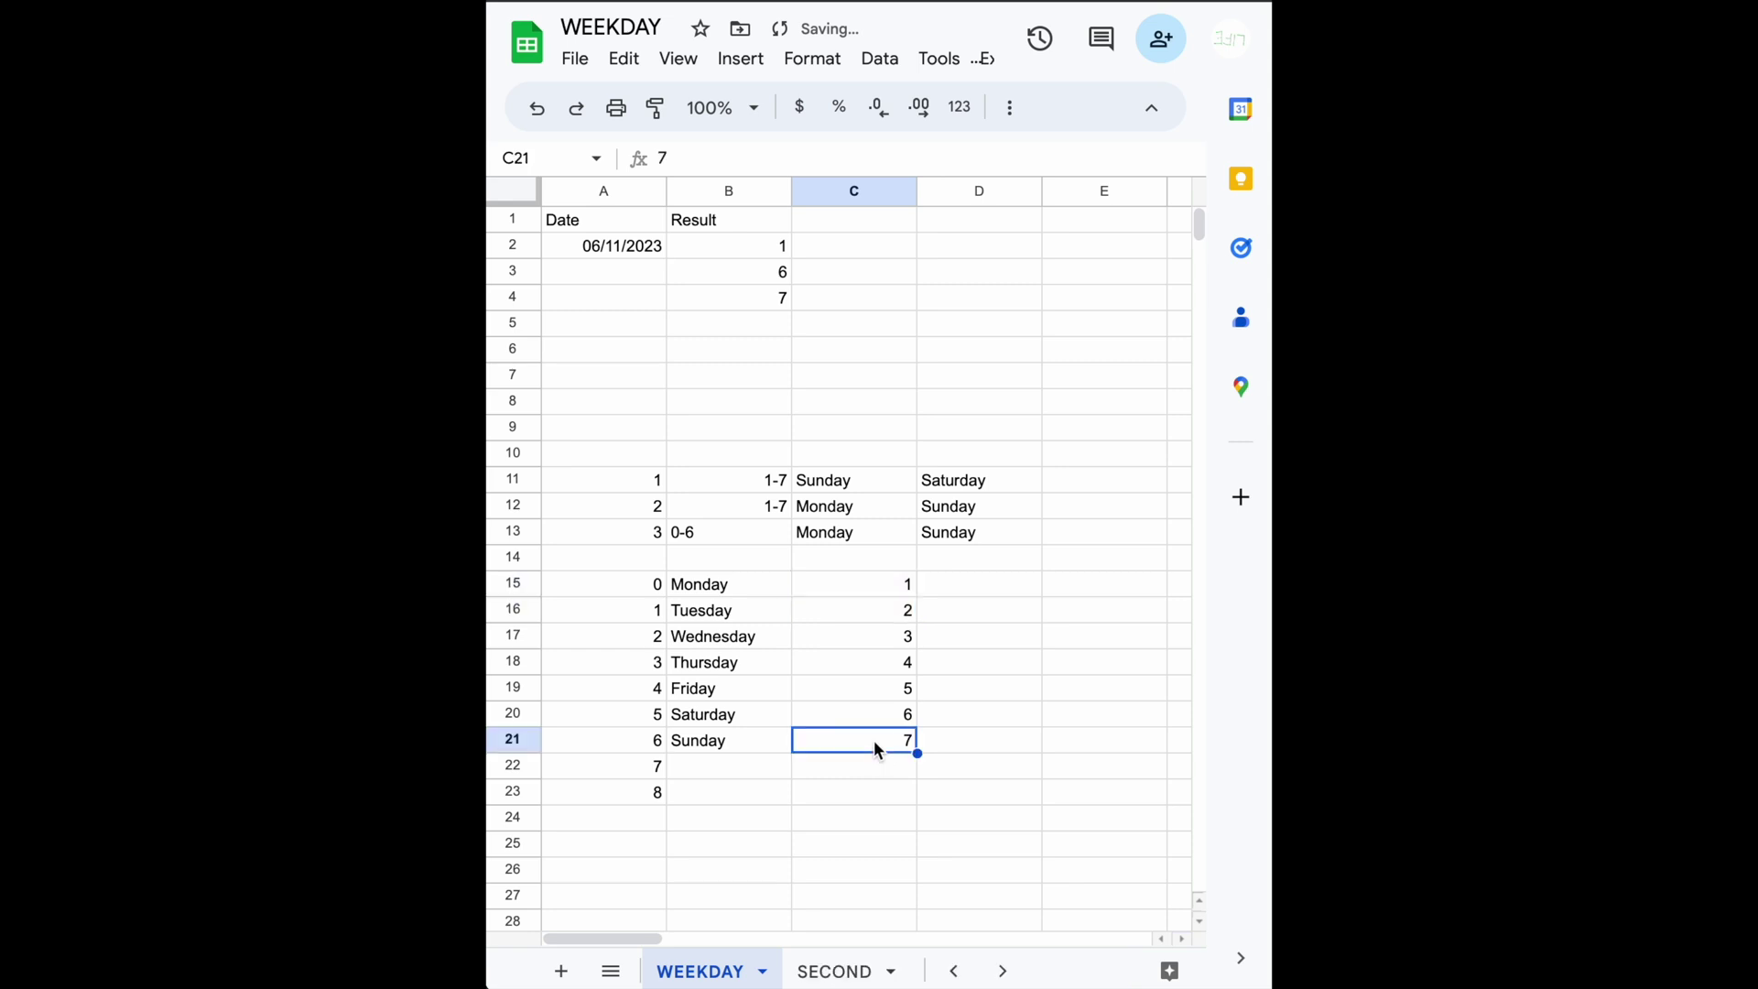
double_click(599, 248)
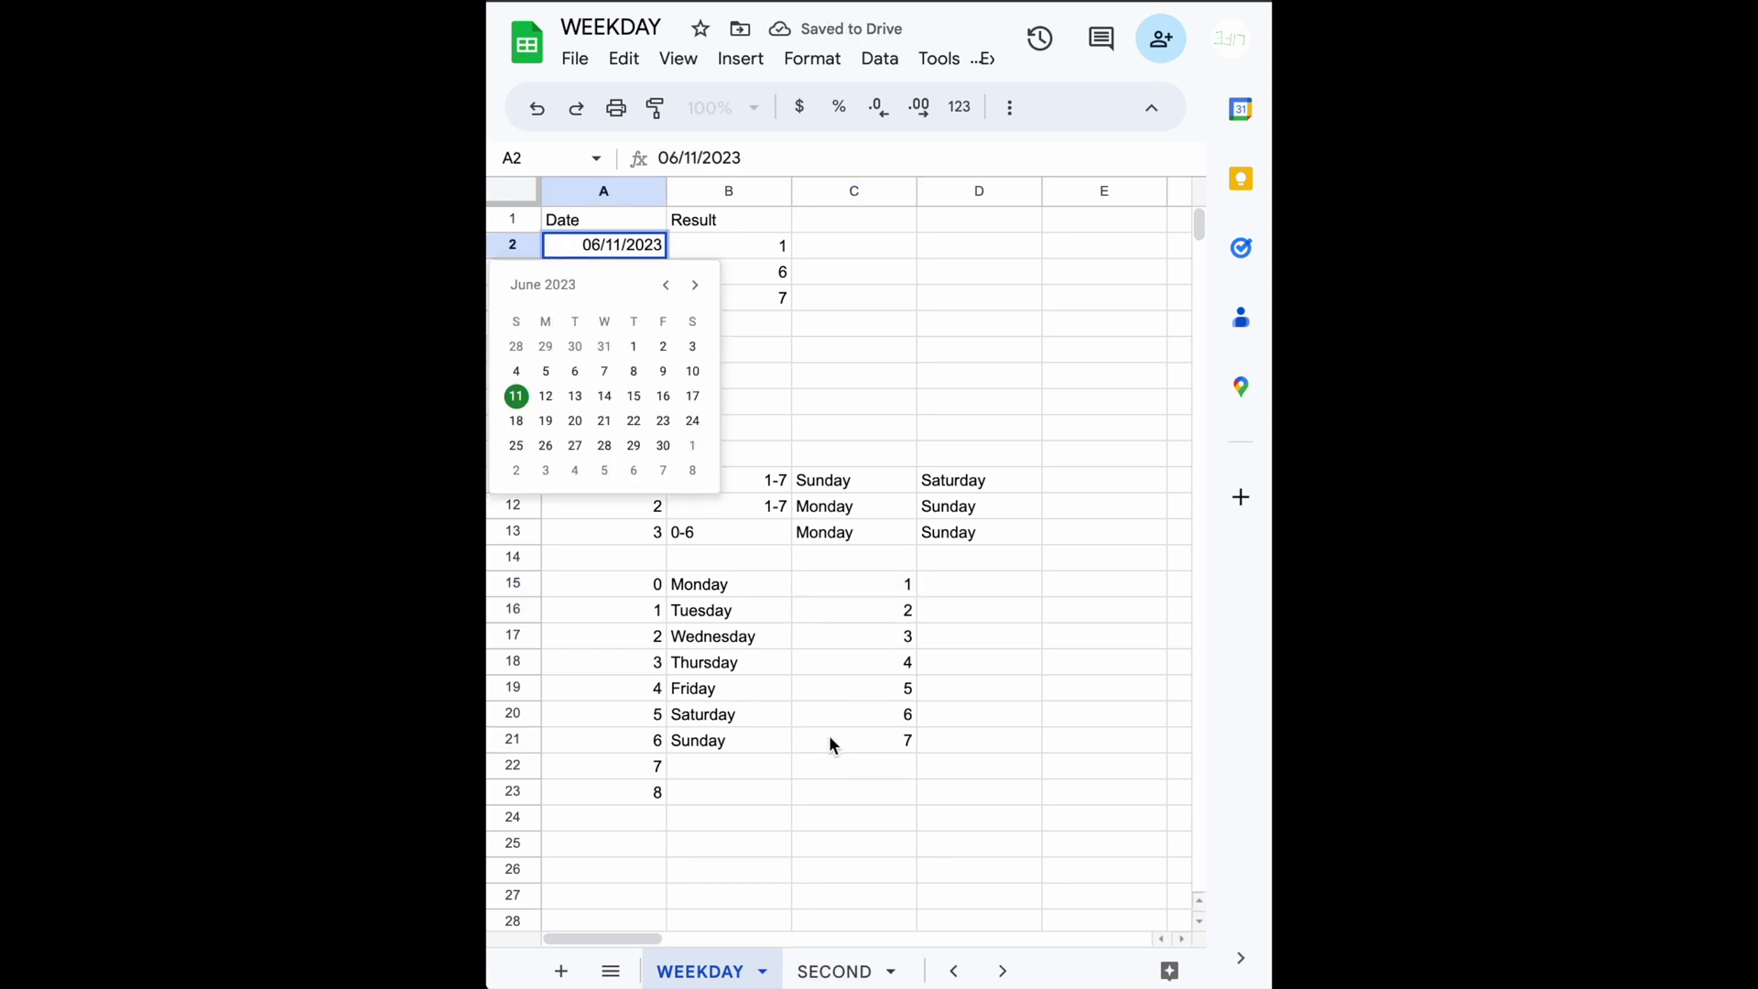
click(852, 745)
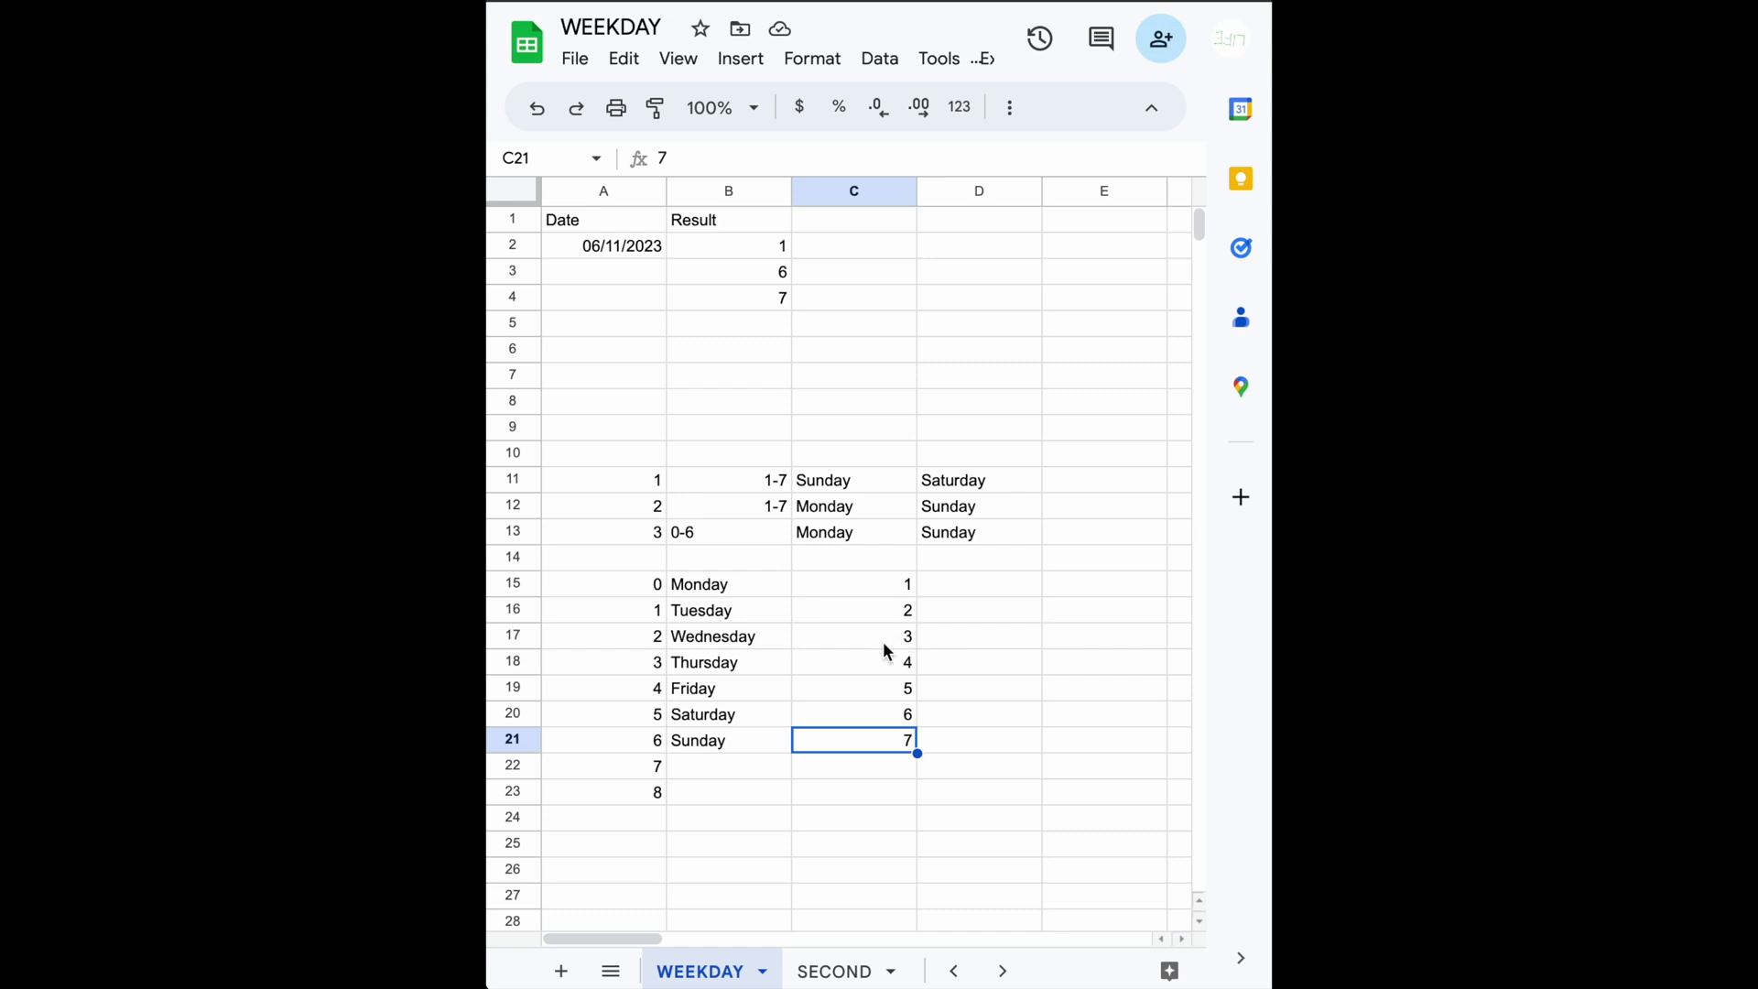
click(606, 246)
click(766, 295)
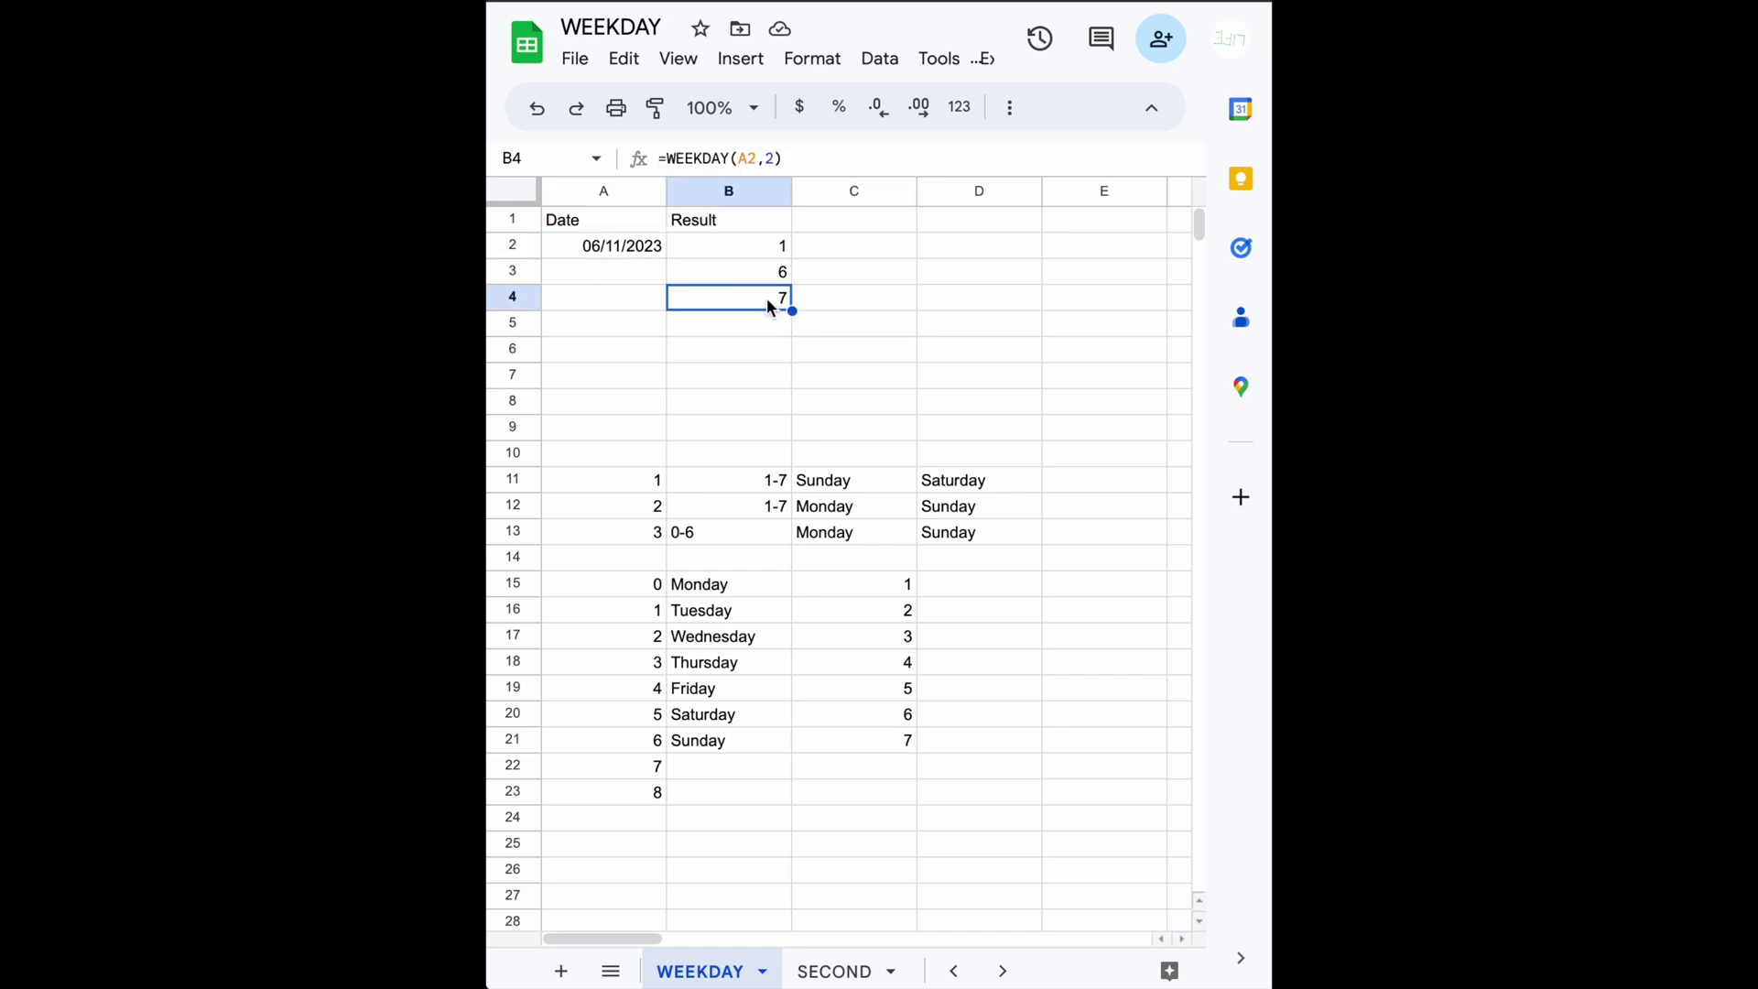